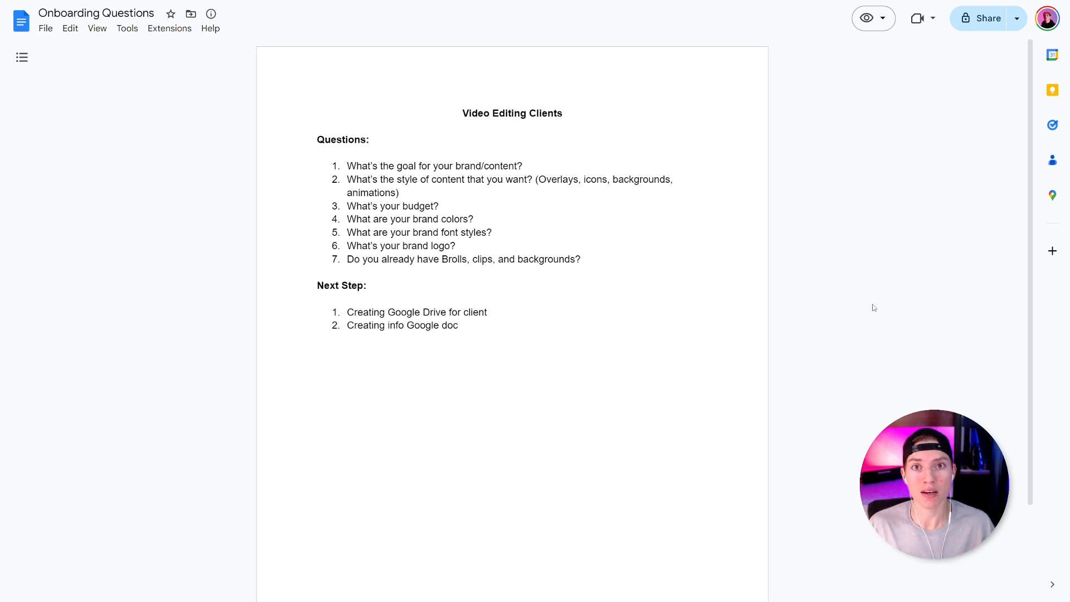
Step: Review the onboarding questions about the client's brand goal, content style and budget
left_click_drag(584, 259, 372, 165)
left_click(583, 261)
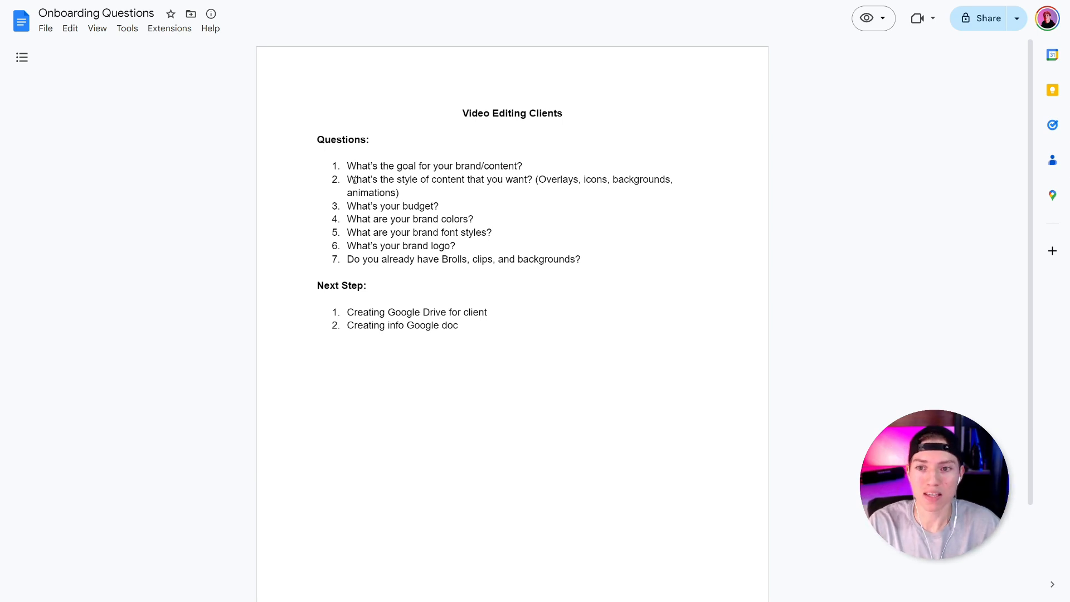
left_click_drag(362, 180, 478, 186)
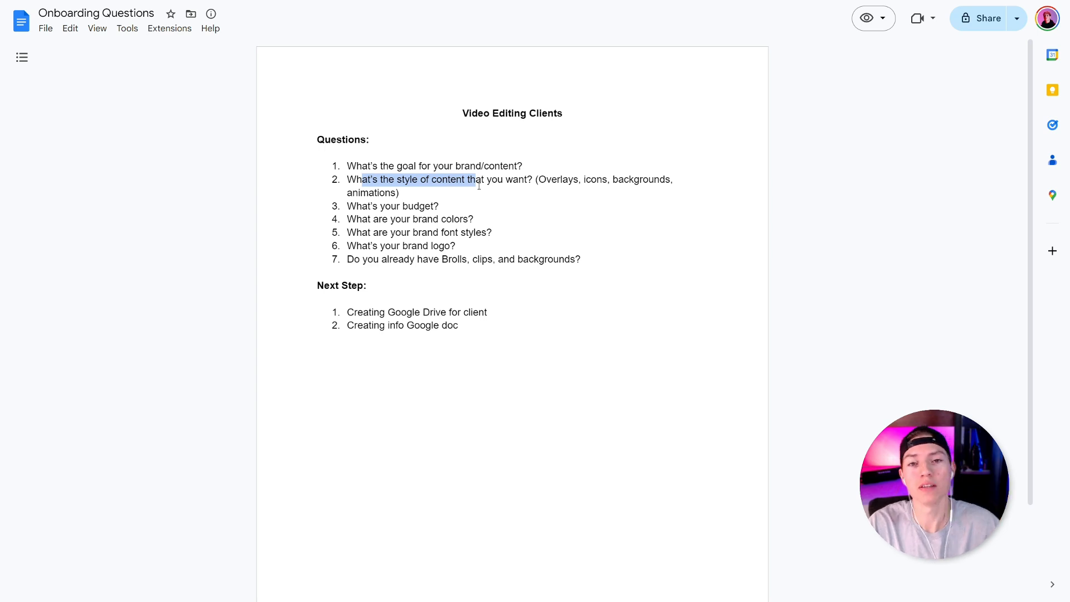
left_click_drag(542, 181, 595, 181)
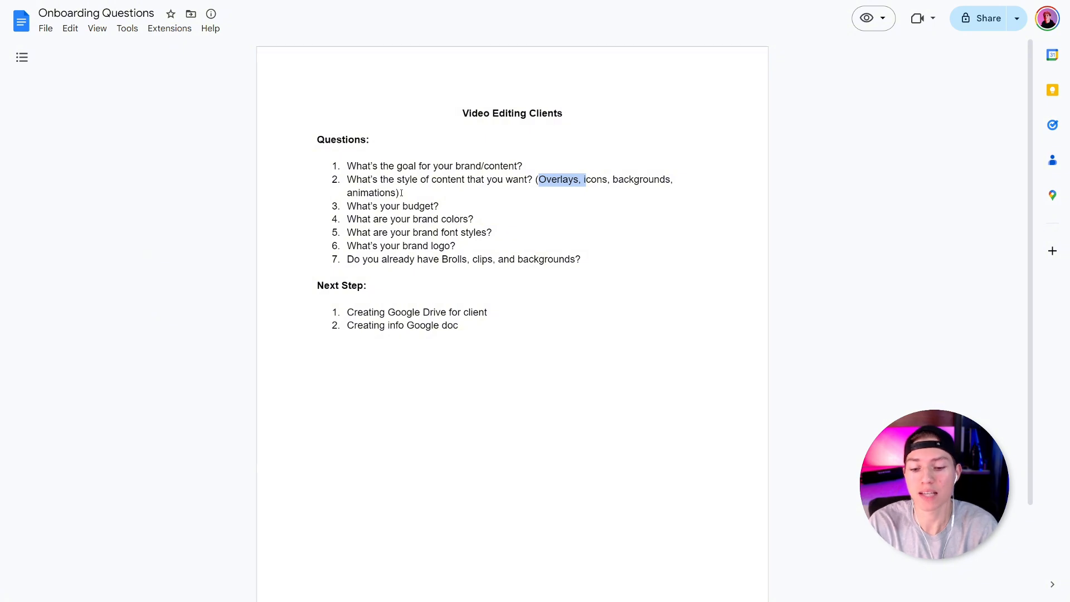
left_click_drag(346, 206, 450, 214)
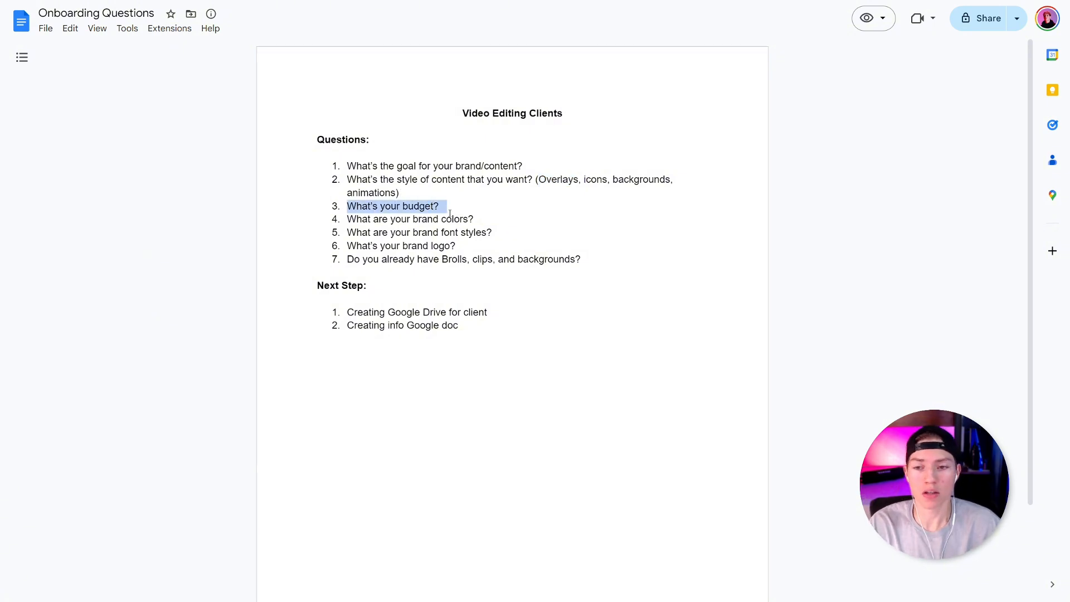
left_click(456, 207)
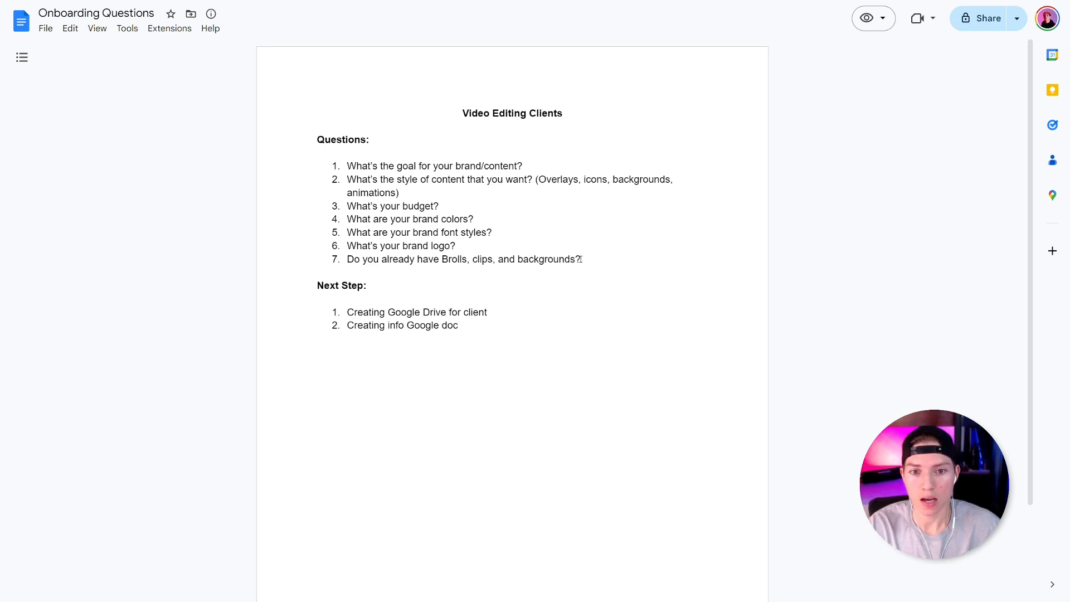
Step: Review the questions about brand colors, fonts, logo and existing B-roll, plus the Next Step list
left_click_drag(580, 260, 347, 218)
left_click(520, 241)
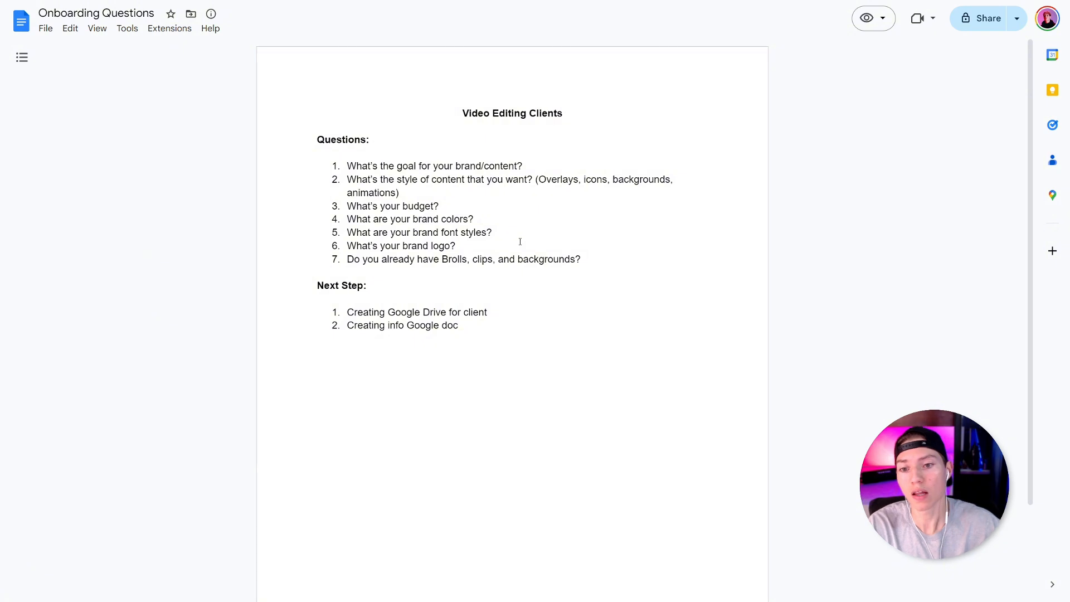
left_click_drag(444, 260, 576, 266)
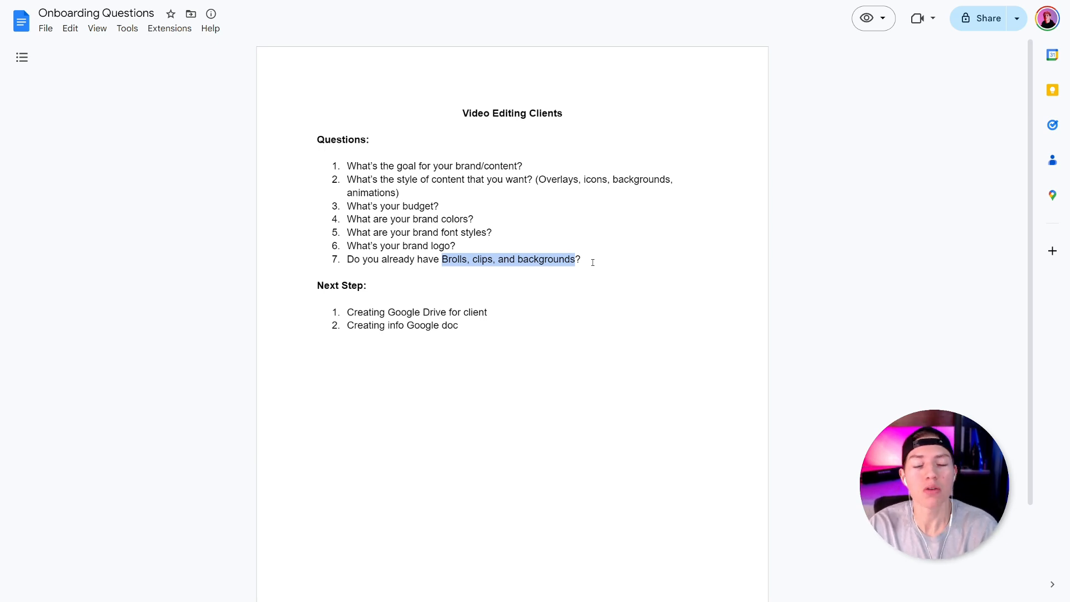
left_click_drag(592, 262, 346, 166)
left_click(510, 318)
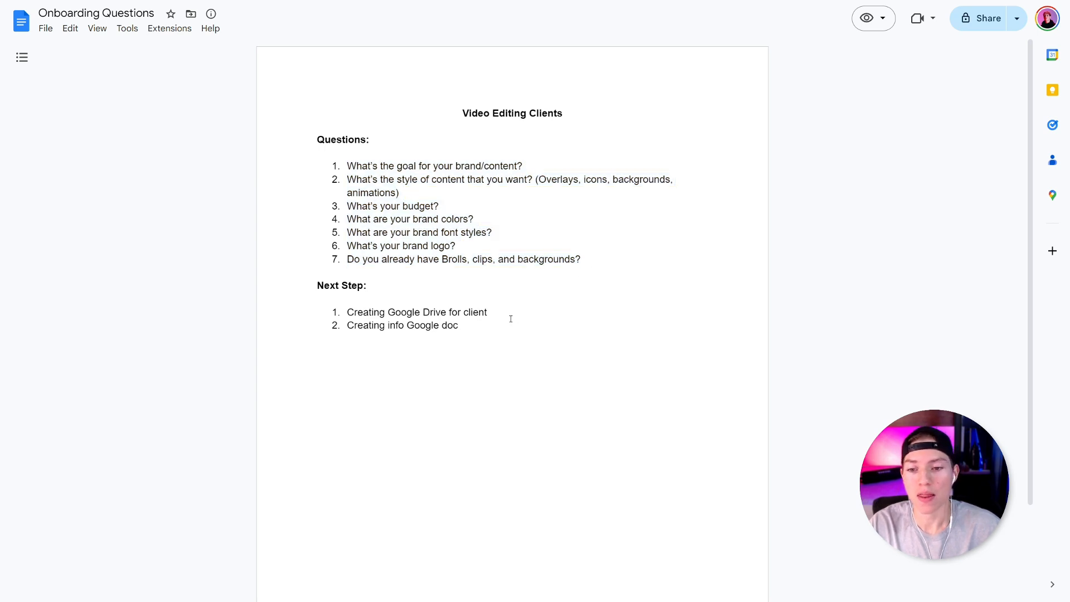
left_click_drag(475, 328, 347, 308)
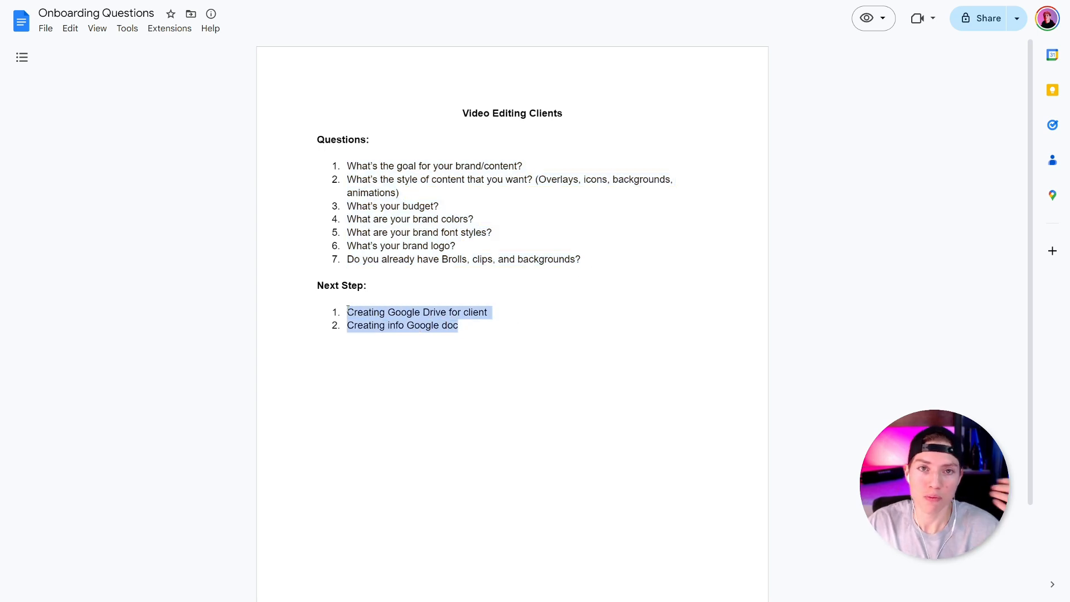
left_click(477, 337)
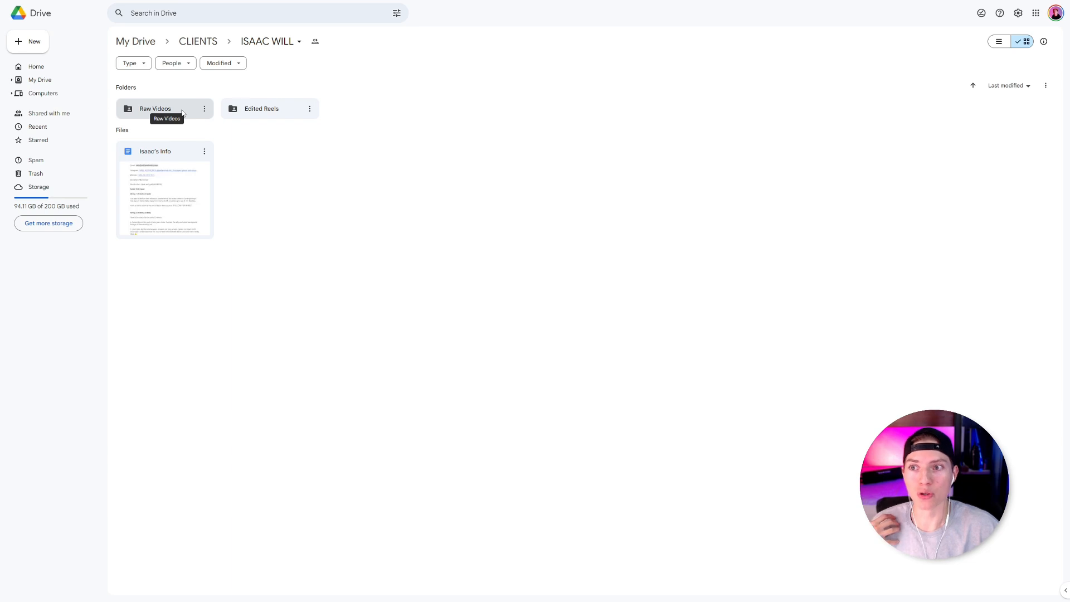
Step: Examine the client's Google Drive folder, including Raw Videos, Edited Reels, the info document and the folder's sharing options
left_click(270, 109)
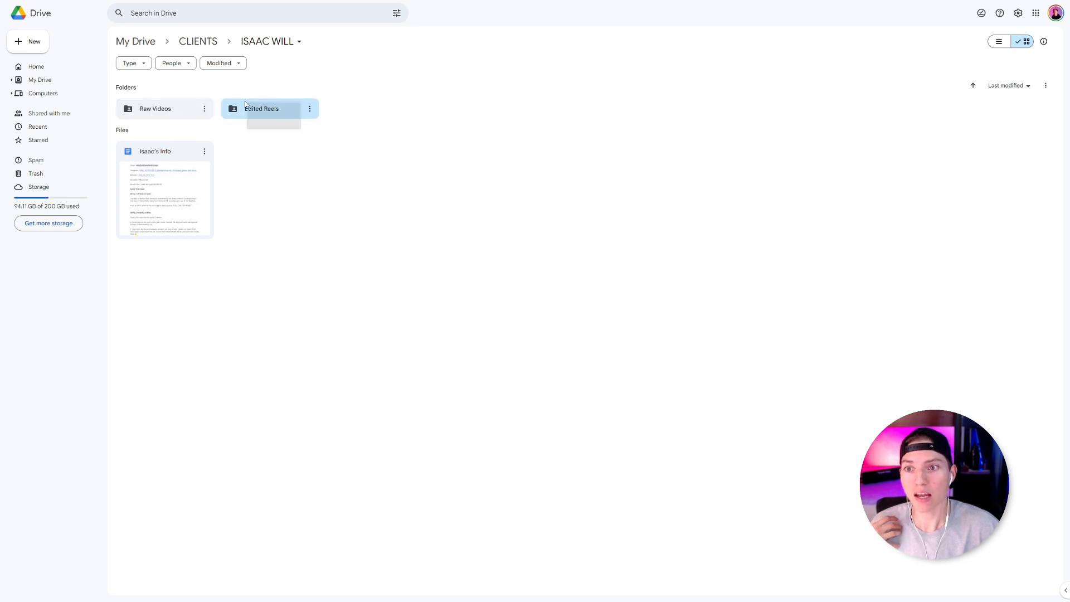
left_click(403, 111)
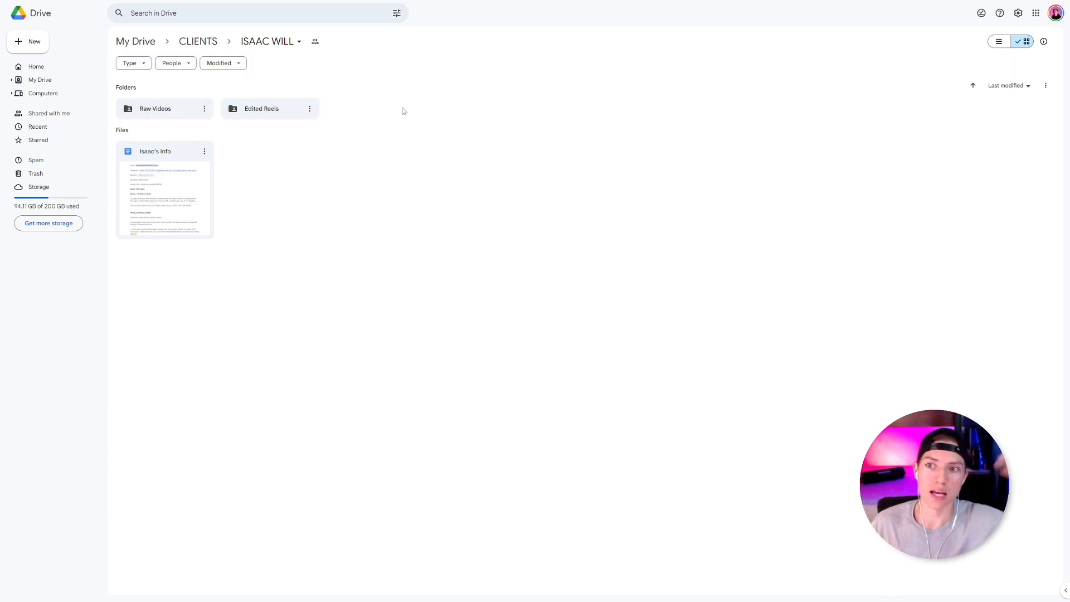
left_click(290, 42)
mouse_move(318, 137)
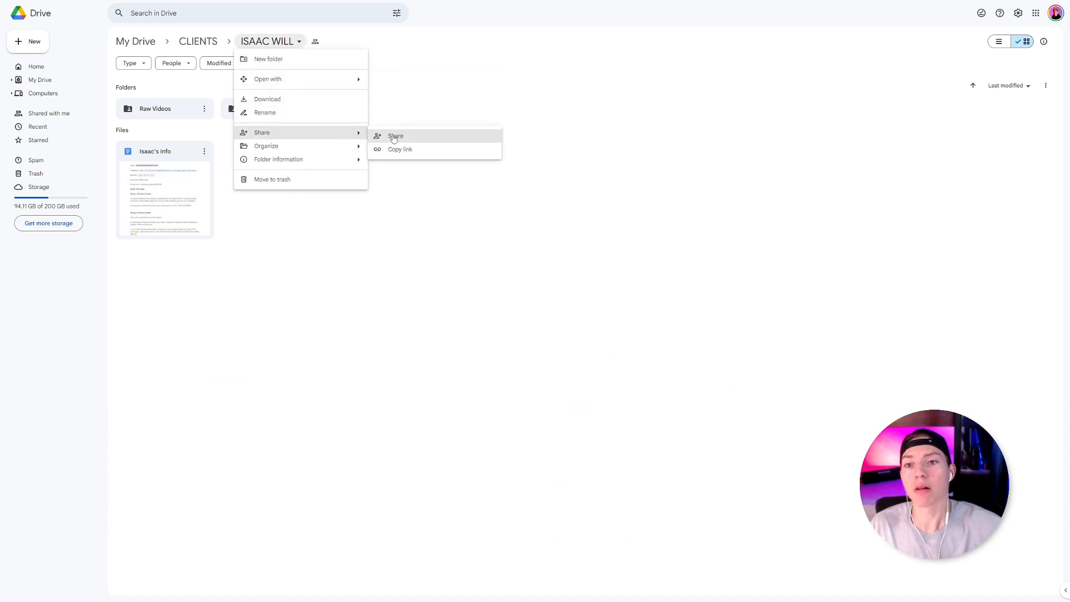
left_click(415, 217)
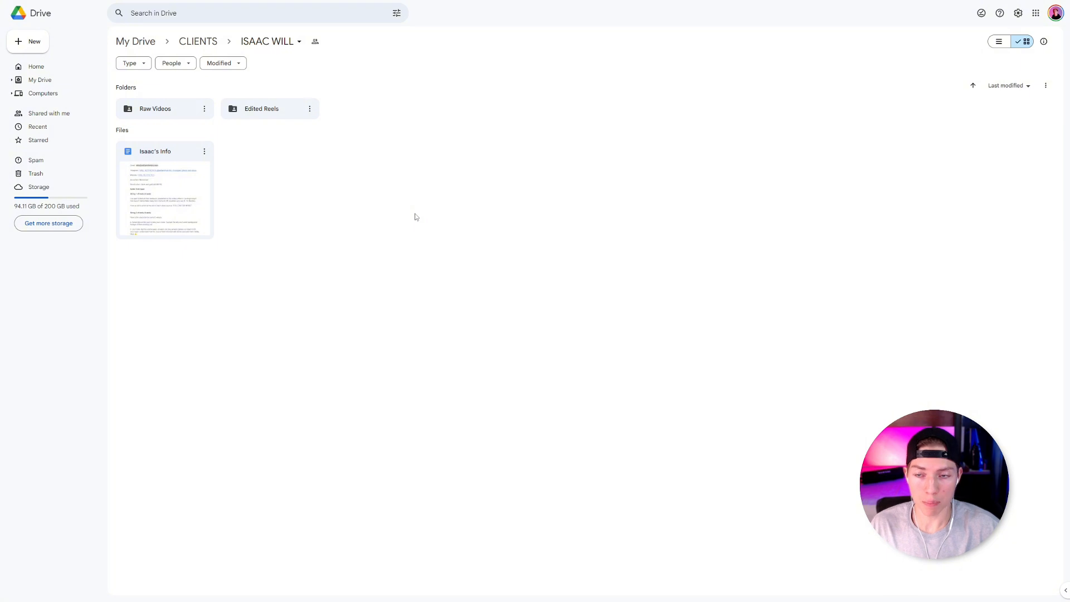
left_click_drag(205, 255, 273, 248)
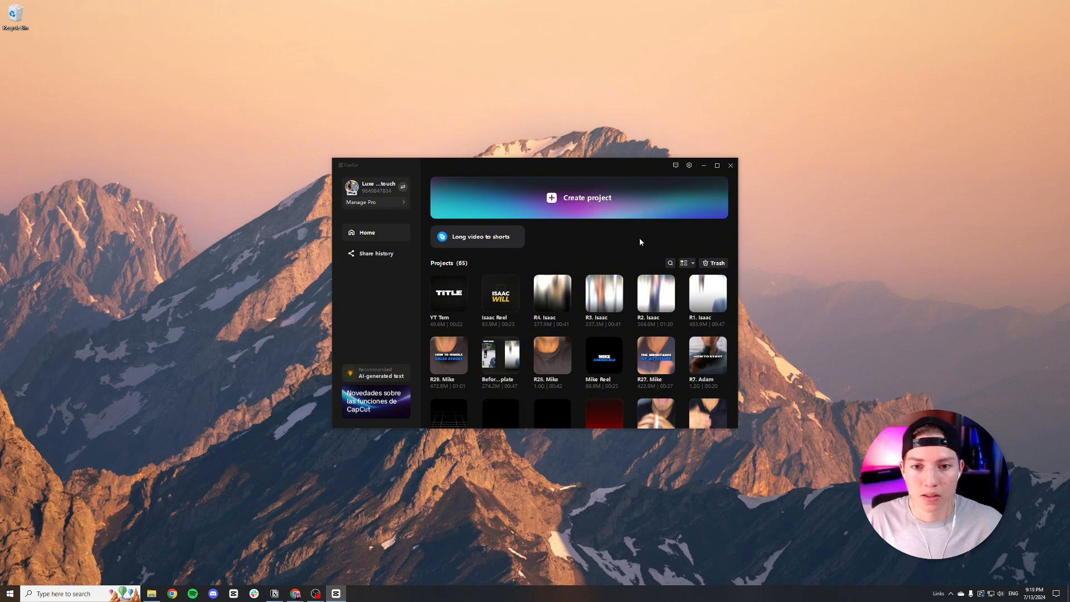
Step: Create a new CapCut project and name it with the client's first name followed by "Template"
left_click(608, 201)
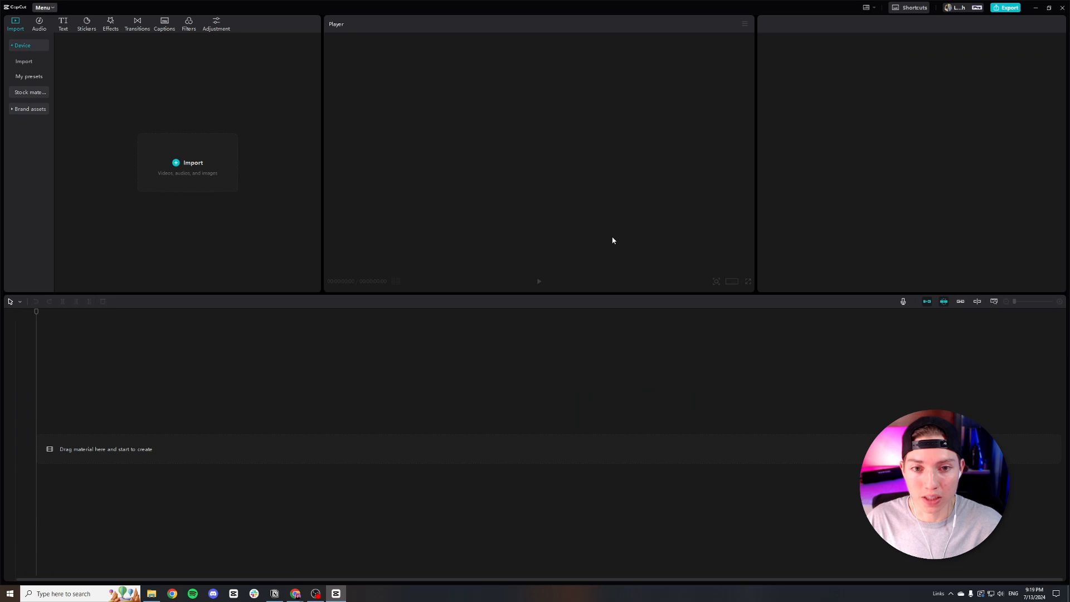
left_click(516, 8)
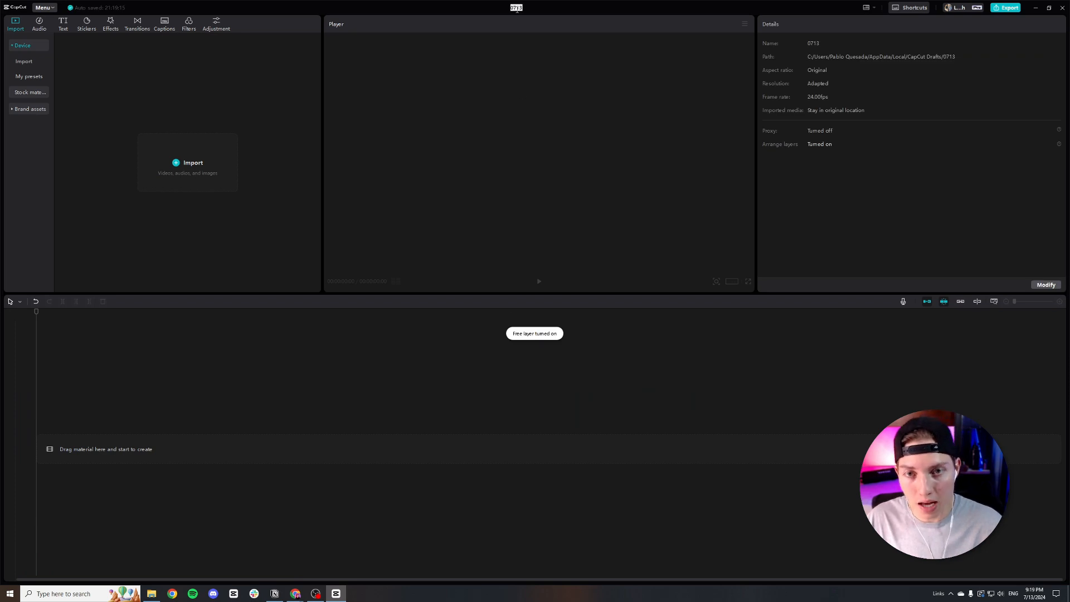
type("Isaac")
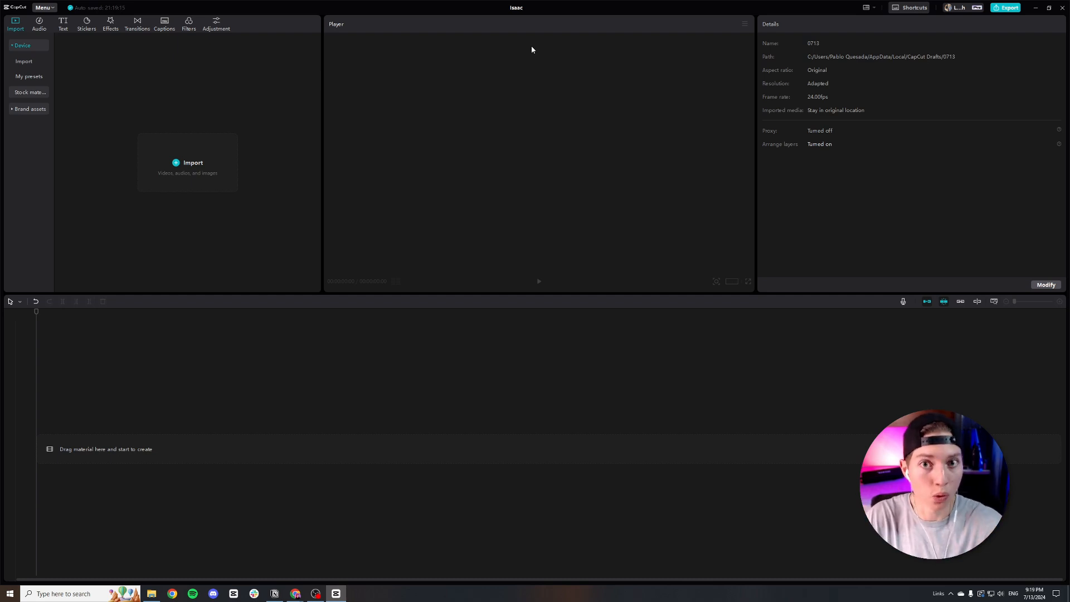
type("Tem")
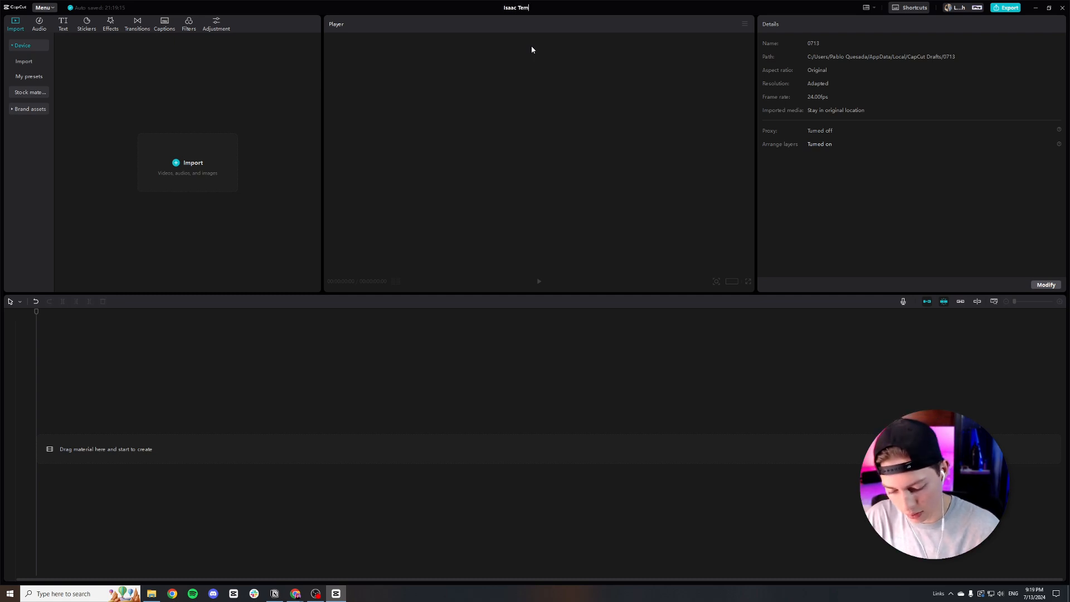
type("plate")
key("Return")
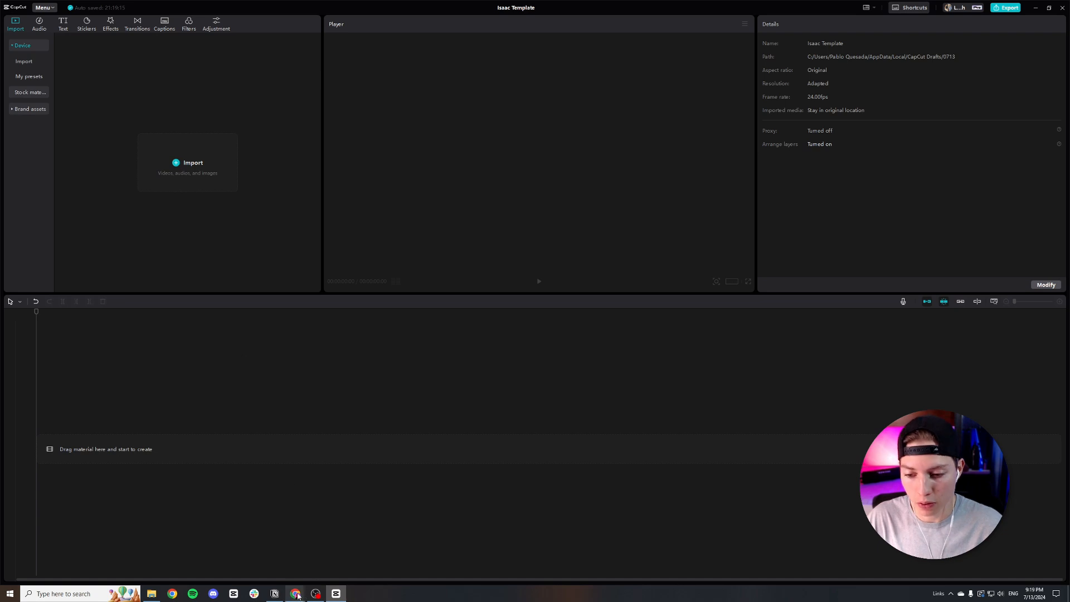
Step: Switch to Chrome to view the video editing asset packs on the Gumroad store, and return to CapCut
mouse_move(295, 593)
left_click(312, 544)
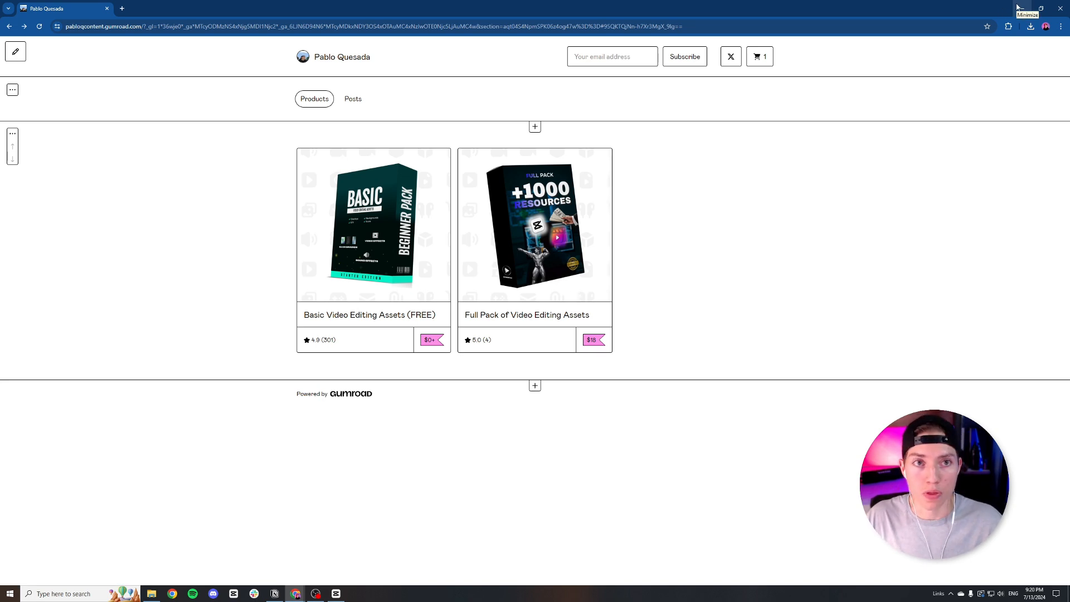
left_click(1022, 9)
Step: Import the whole Full Pack Video Editing Assets folder from VIDEO EDITING TEMPLATES into the project media
left_click(196, 162)
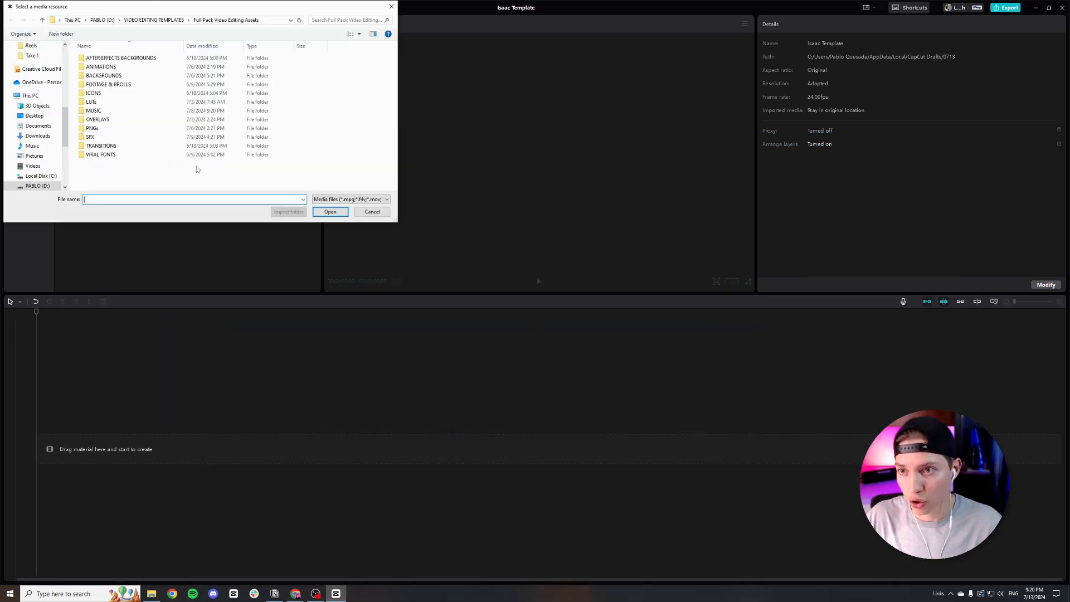
scroll(48, 90, "up", 3)
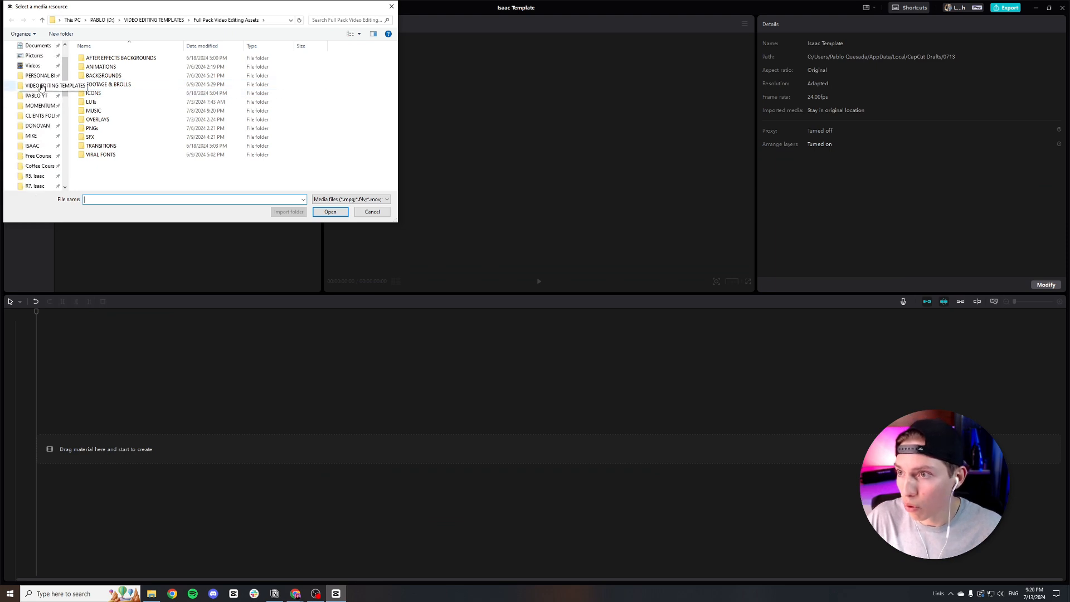
left_click(40, 85)
left_click(148, 97)
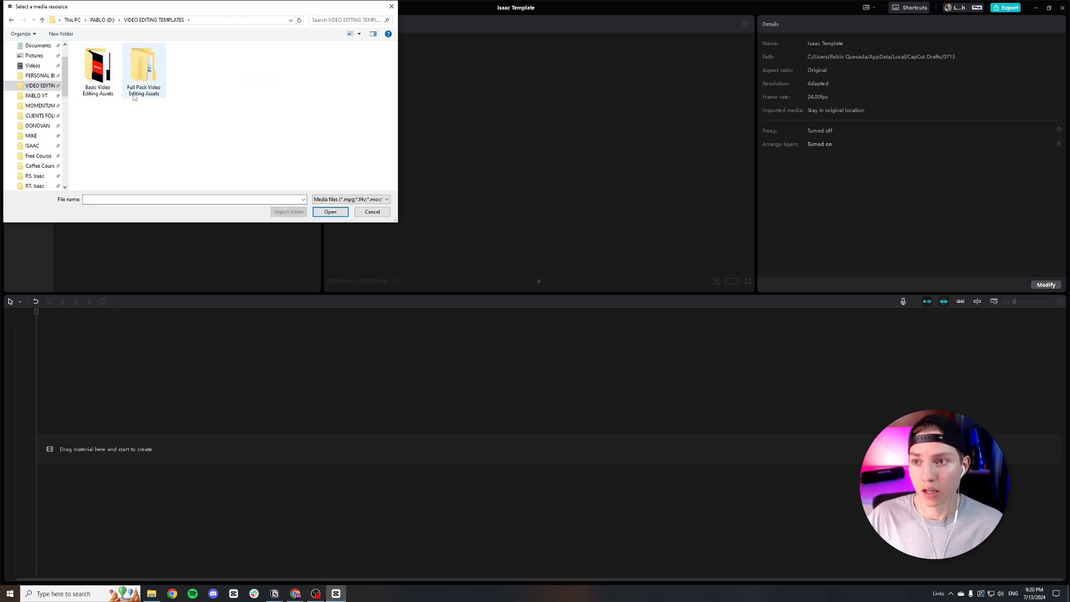
left_click(288, 211)
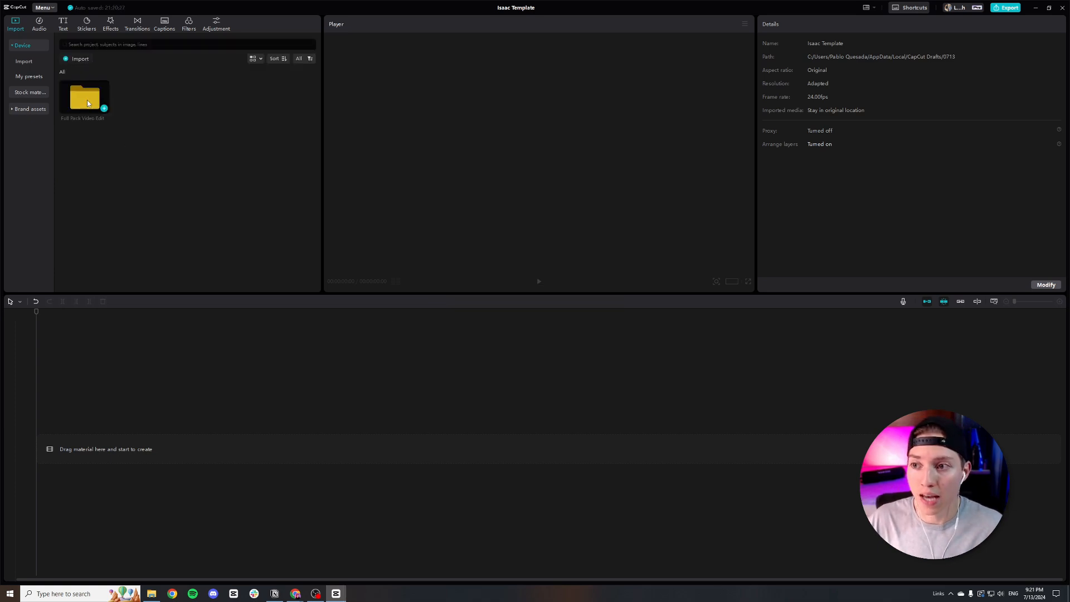
Step: Add Grid_02.mp4 from the imported pack's BACKGROUNDS > GRIDS folder to the start of the timeline
double_click(87, 103)
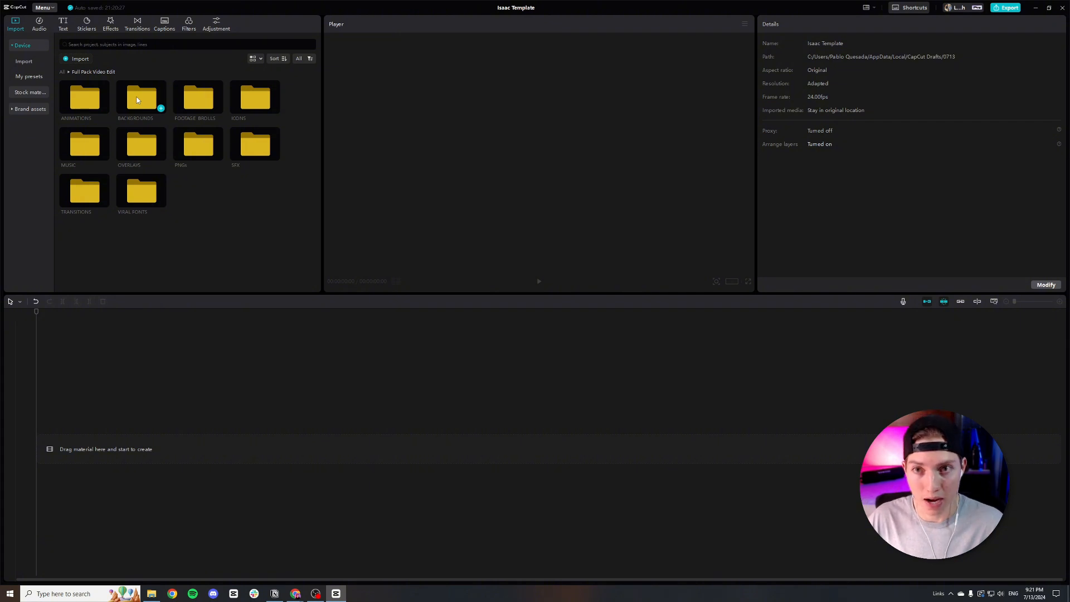
double_click(137, 100)
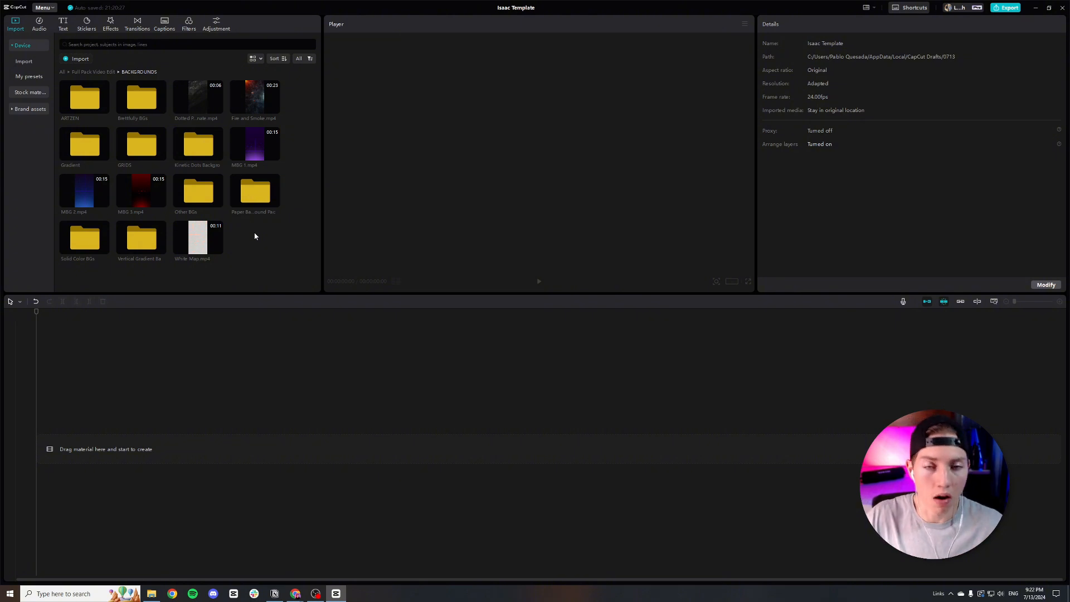
double_click(145, 148)
scroll(234, 223, "down", 1)
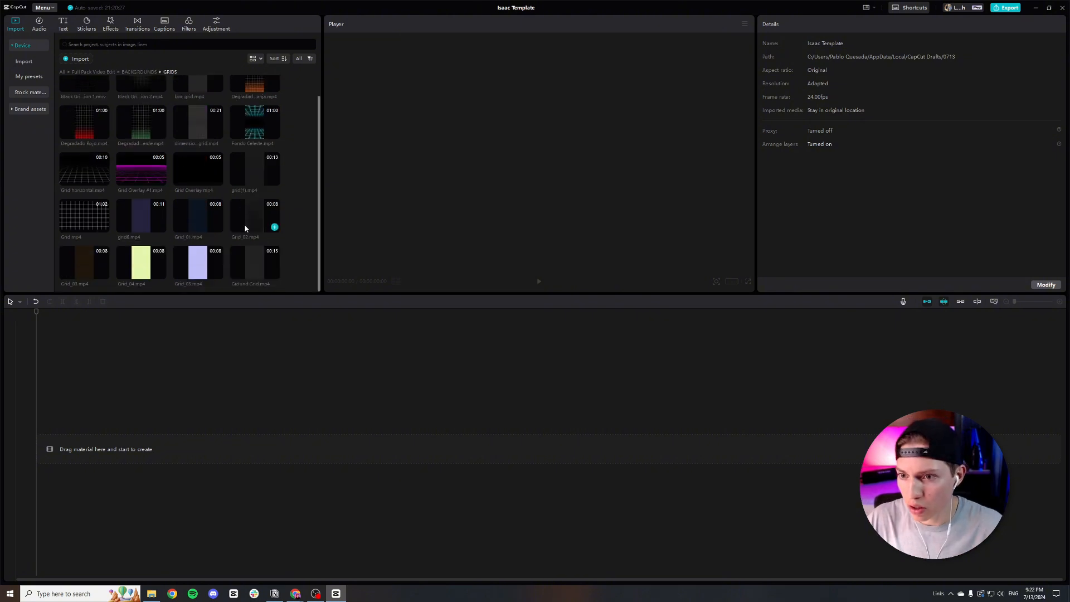
left_click(276, 230)
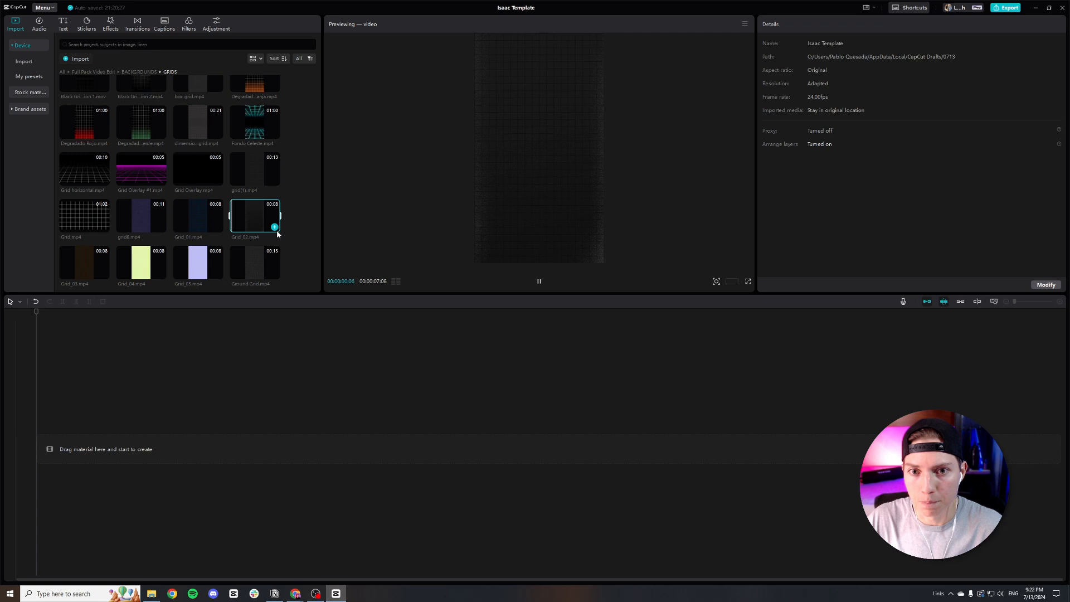
left_click_drag(253, 215, 112, 450)
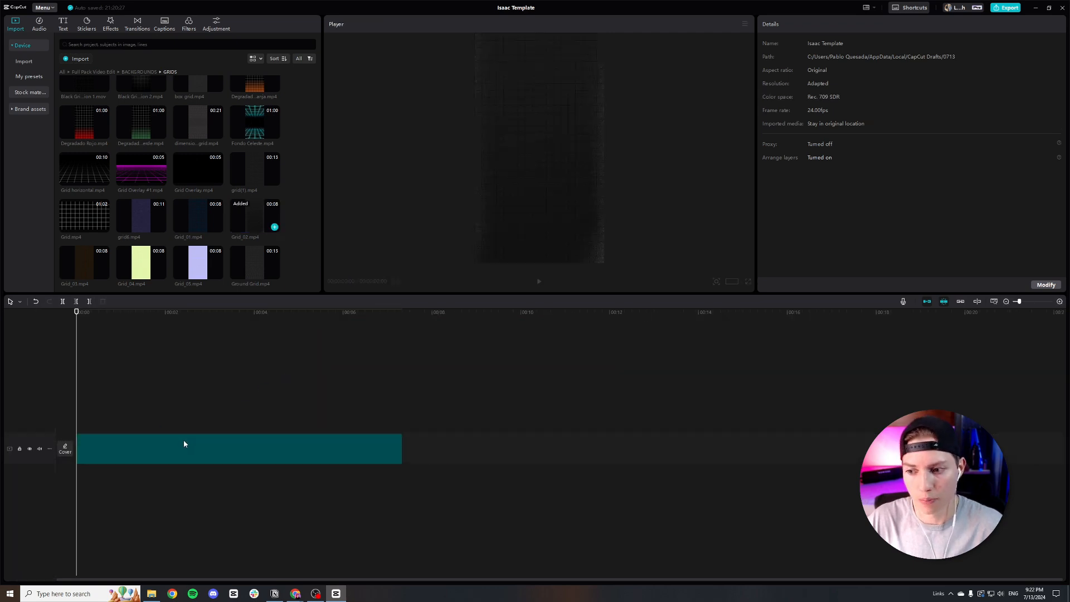
Step: Add Gradient_01.mp4 from the BACKGROUNDS > Gradient folder to the timeline directly after the grid clip
scroll(205, 245, "up", 1)
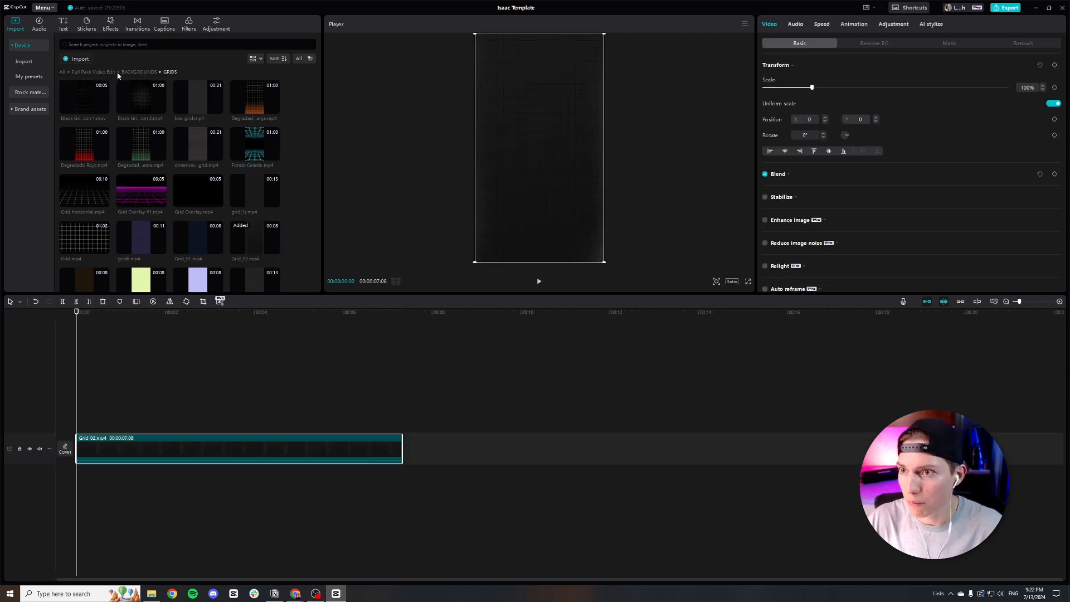
left_click(132, 72)
double_click(104, 154)
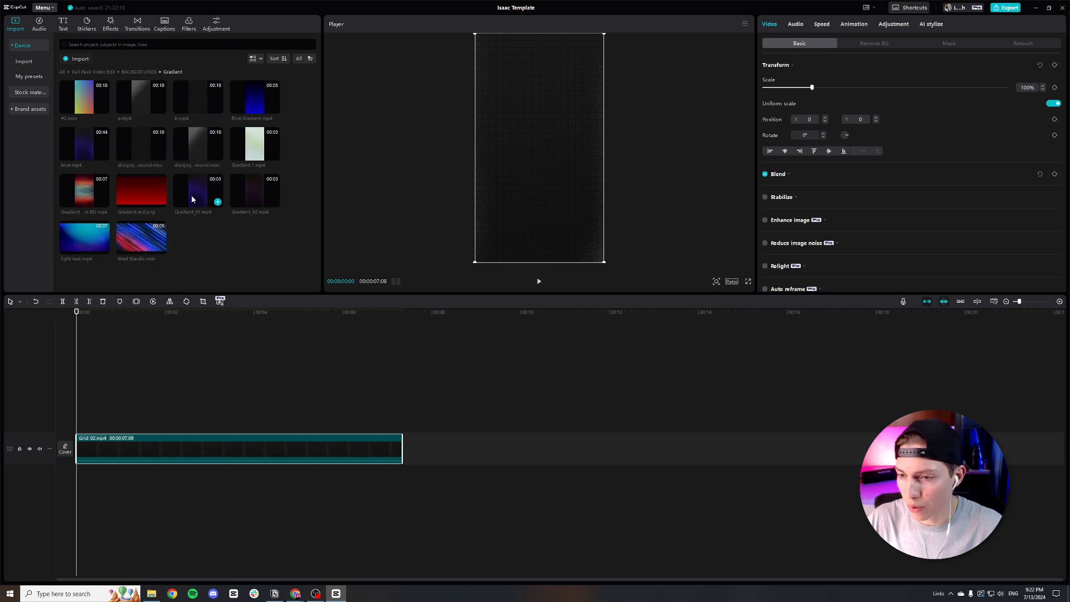
left_click_drag(195, 197, 423, 454)
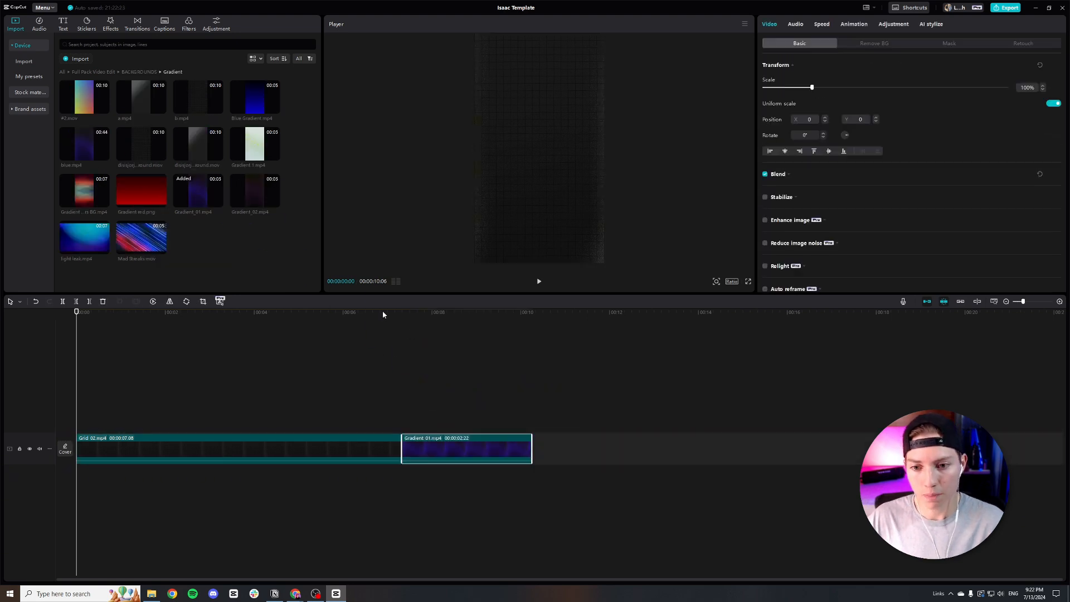
Step: Trim the end of the Grid_02.mp4 clip so it lasts 5 seconds, with the gradient clip following directly
left_click_drag(382, 315, 258, 383)
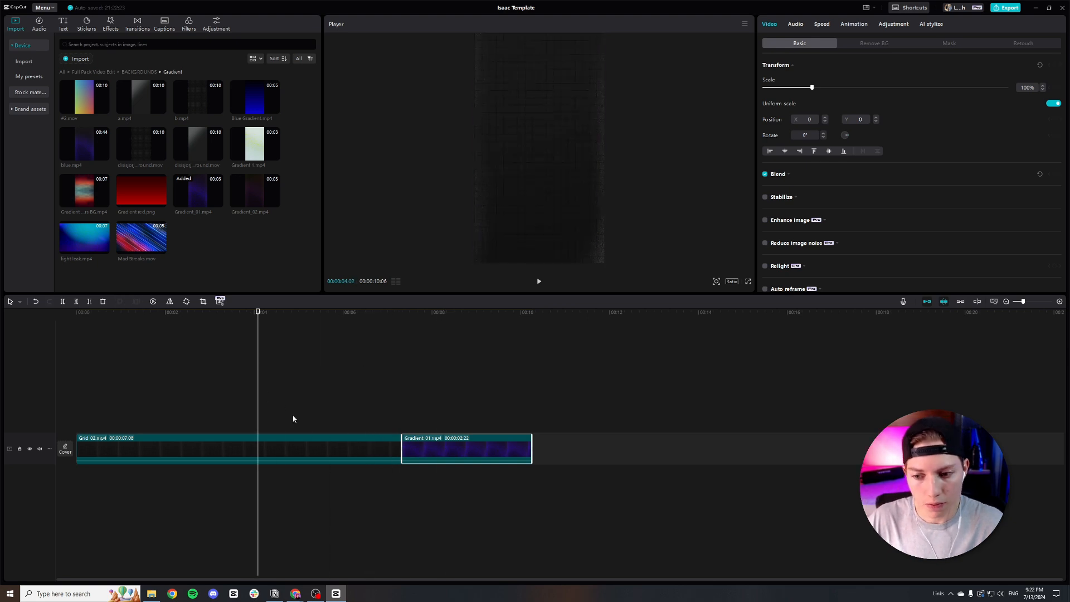
left_click(331, 448)
left_click_drag(256, 325, 311, 326)
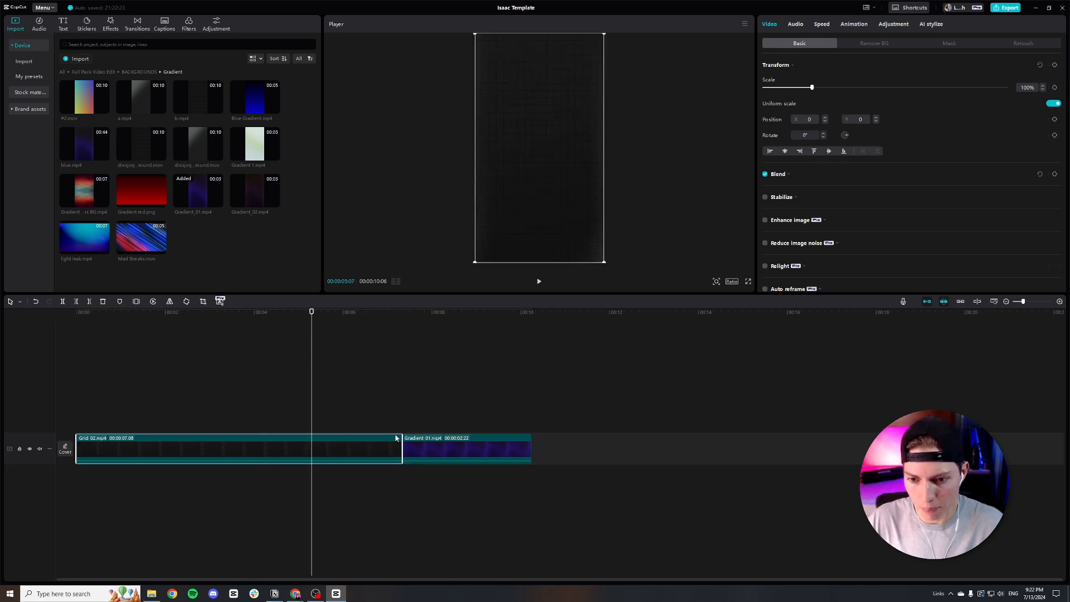
left_click_drag(401, 448, 295, 449)
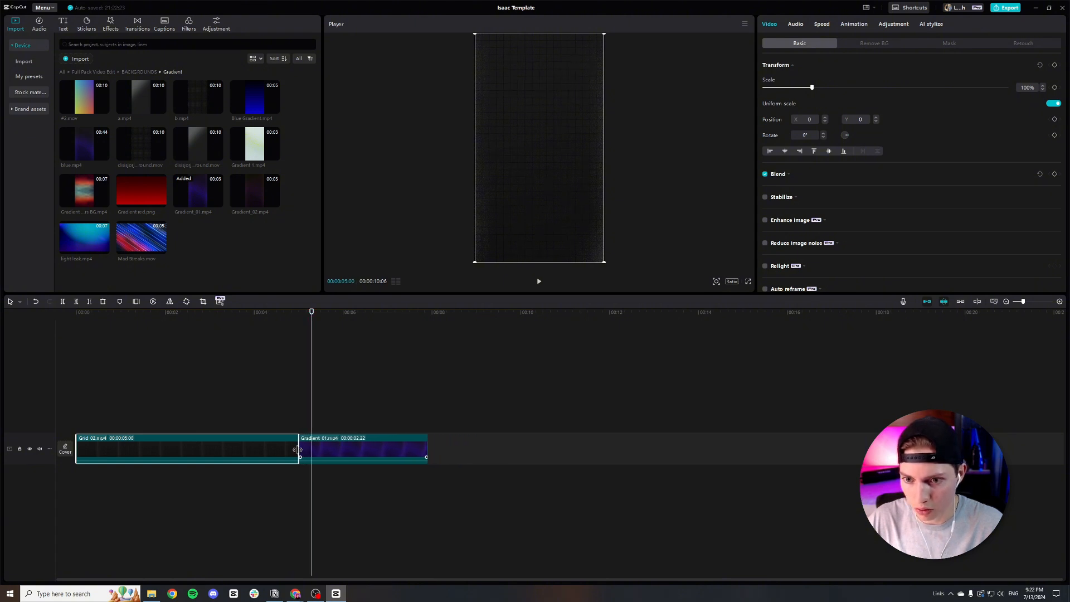
Step: Set the Gradient_01.mp4 clip's saturation to -50 and preview the frame in full screen
left_click_drag(311, 321, 357, 321)
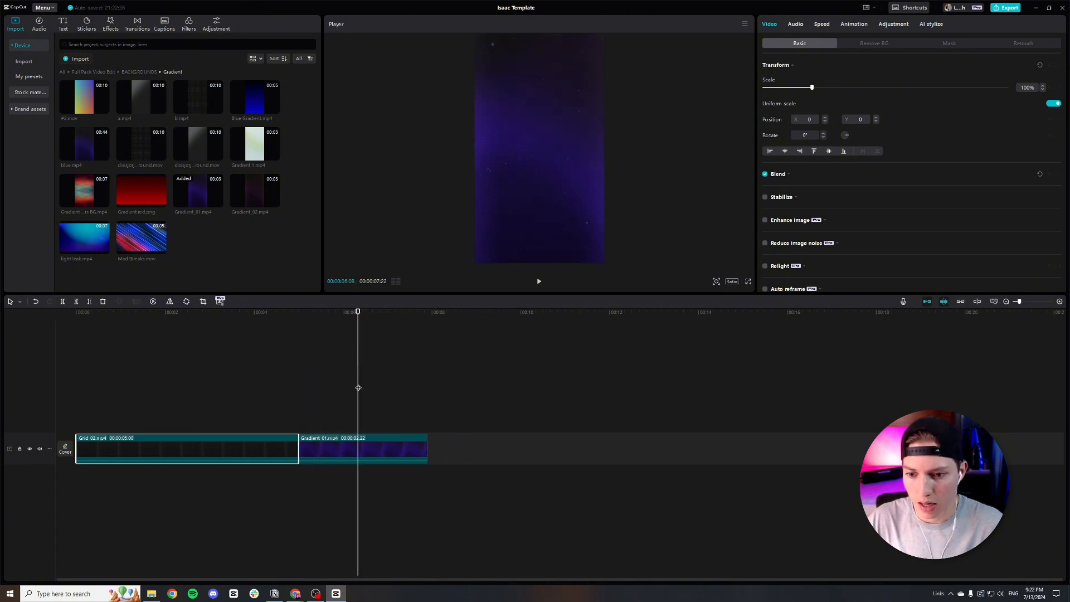
left_click(378, 449)
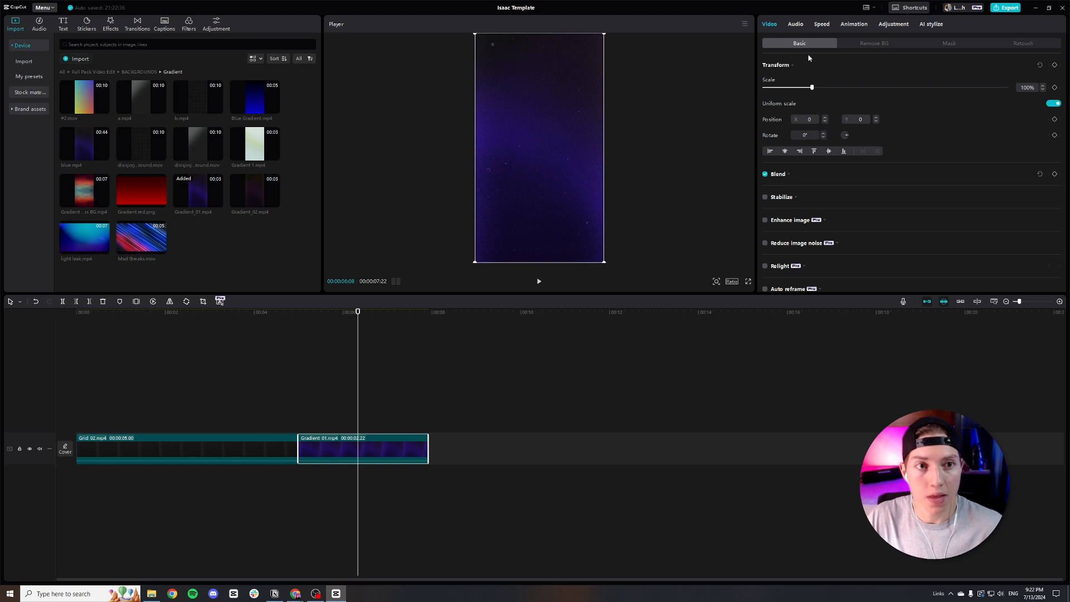
left_click(894, 25)
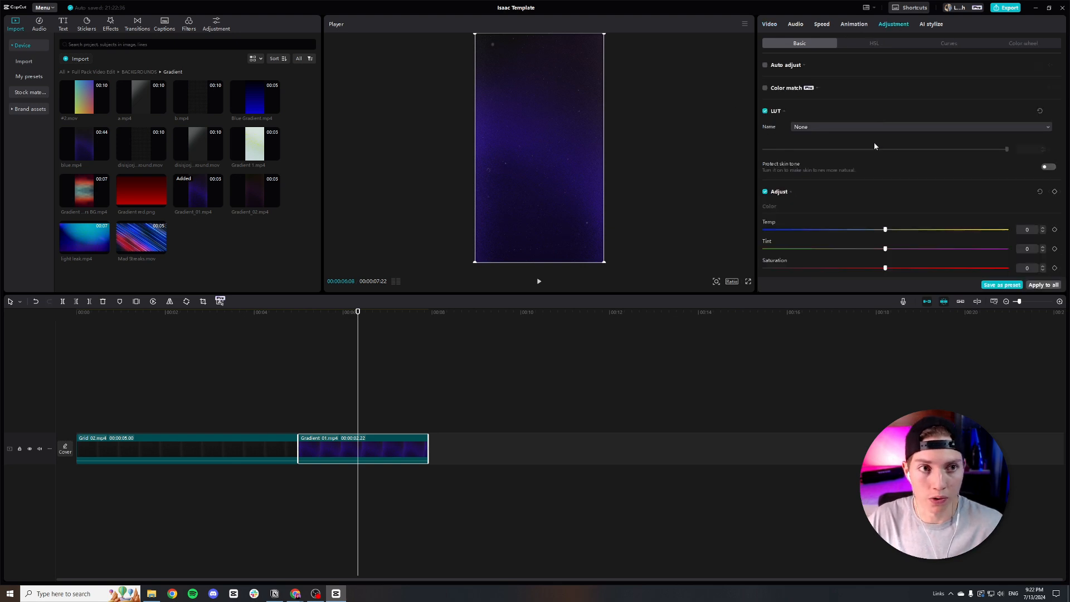
left_click_drag(885, 268, 799, 275)
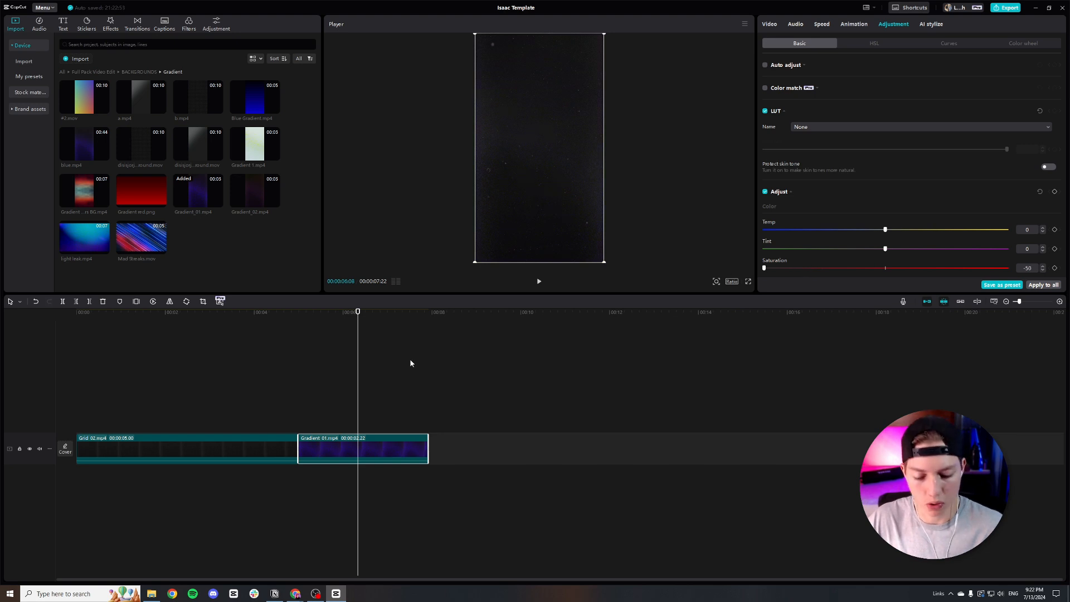
key("ctrl+shift+f")
key("Escape")
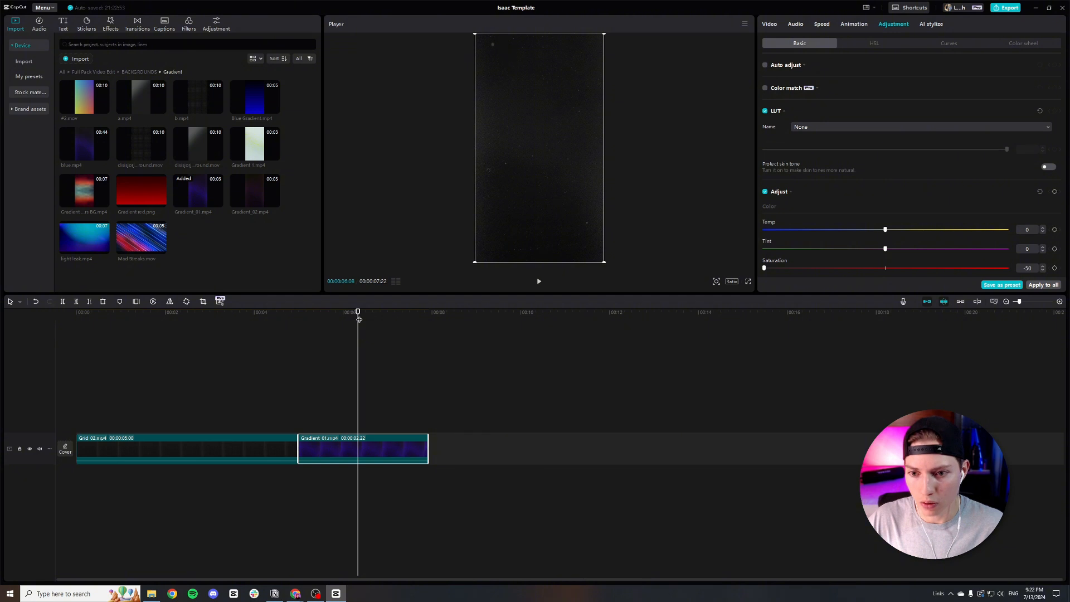
Step: Tint the Grid_02.mp4 clip by adjusting the endpoints of its Red curve, and return to the basic adjustments
left_click_drag(359, 313, 234, 313)
left_click(257, 451)
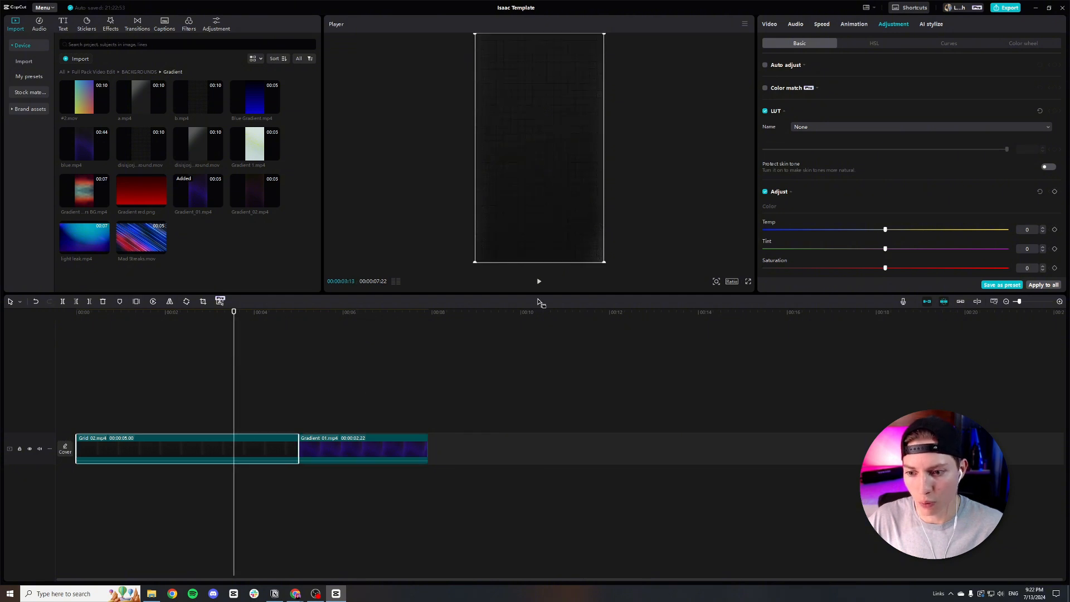
left_click(947, 44)
scroll(802, 210, "down", 4)
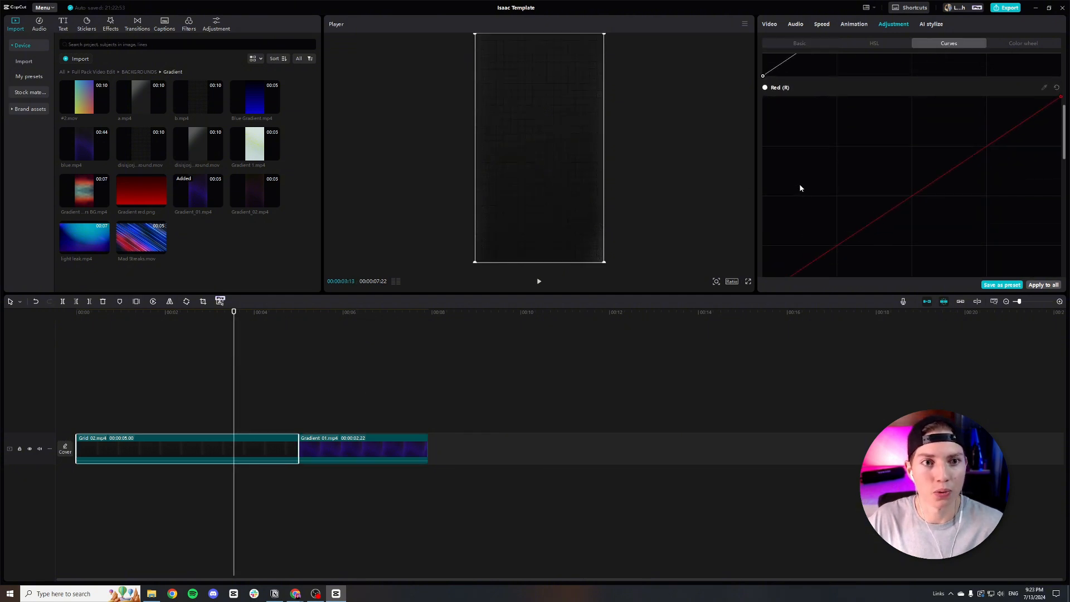
scroll(787, 172, "up", 2)
mouse_move(763, 150)
left_mouse_down()
mouse_move(971, 149)
mouse_move(763, 163)
left_mouse_up()
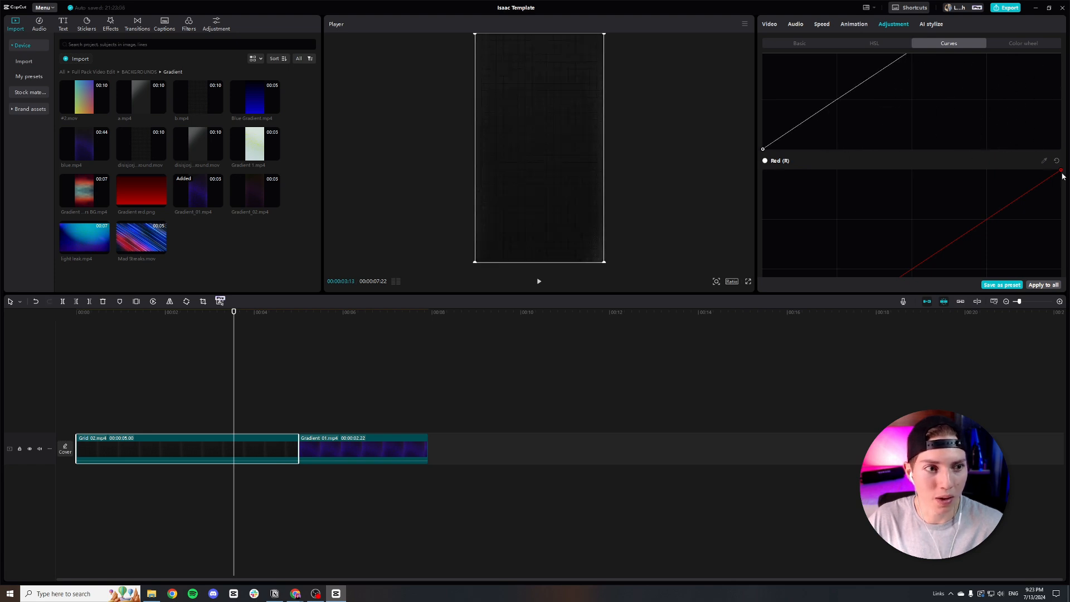
mouse_move(1060, 170)
left_mouse_down()
mouse_move(805, 175)
mouse_move(1041, 170)
left_mouse_up()
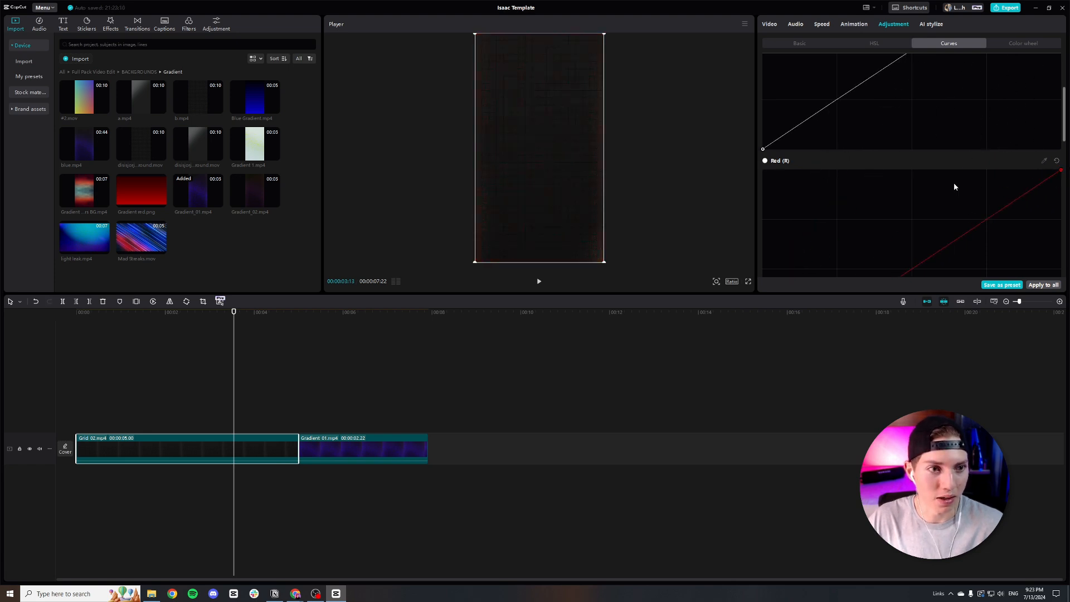
scroll(891, 196, "down", 4)
left_click_drag(762, 165, 764, 200)
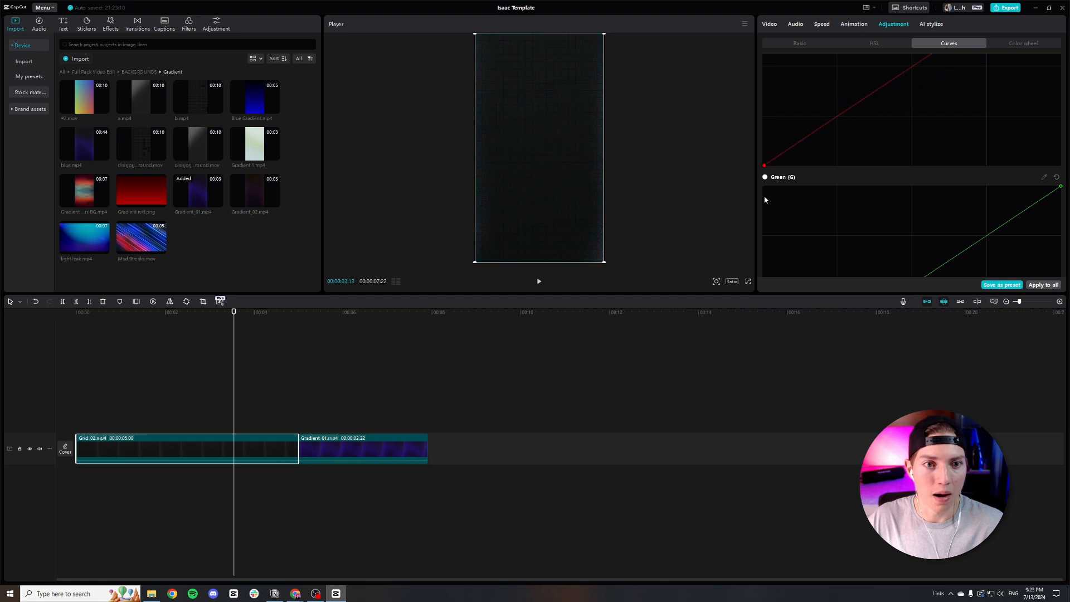
left_click(790, 45)
Step: Select the gradient clip, switch to the Reel Elements design in Canva to view its background color options, and return to CapCut
left_click_drag(238, 323, 341, 346)
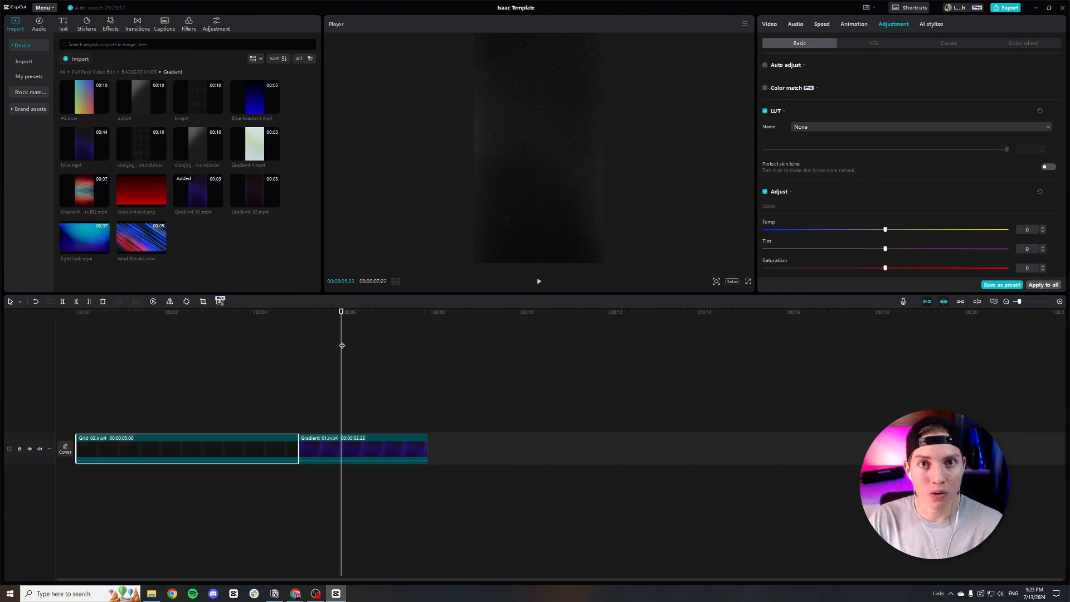
left_click(385, 448)
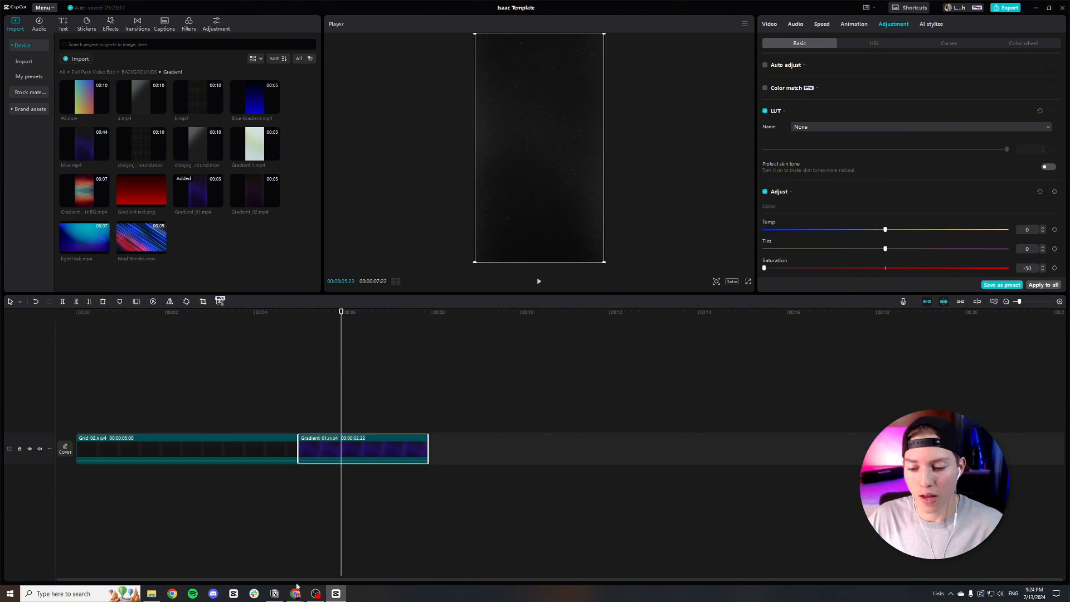
left_click(234, 552)
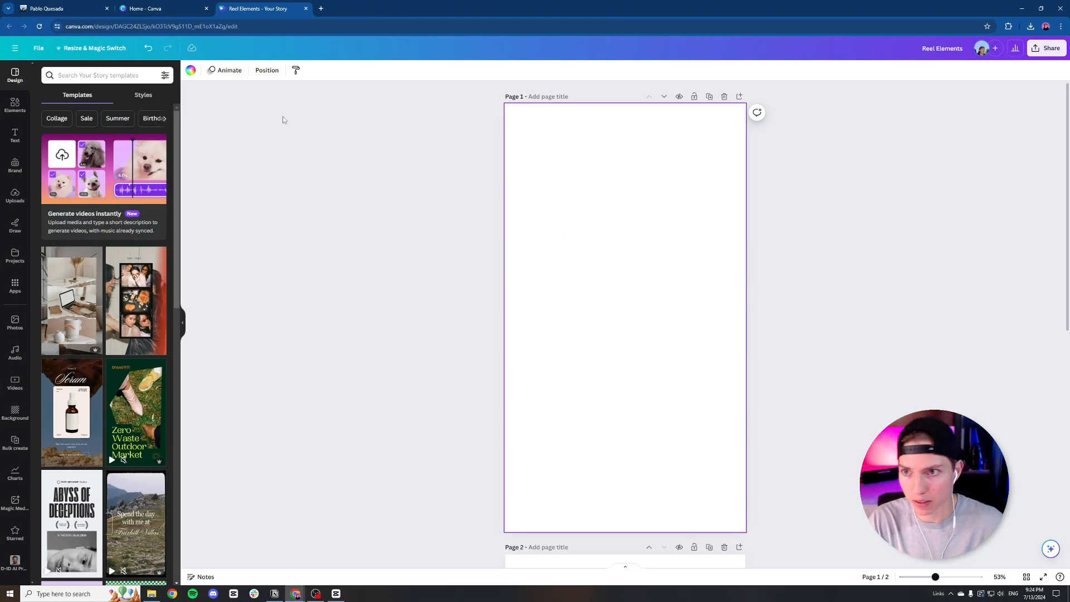
left_click(190, 70)
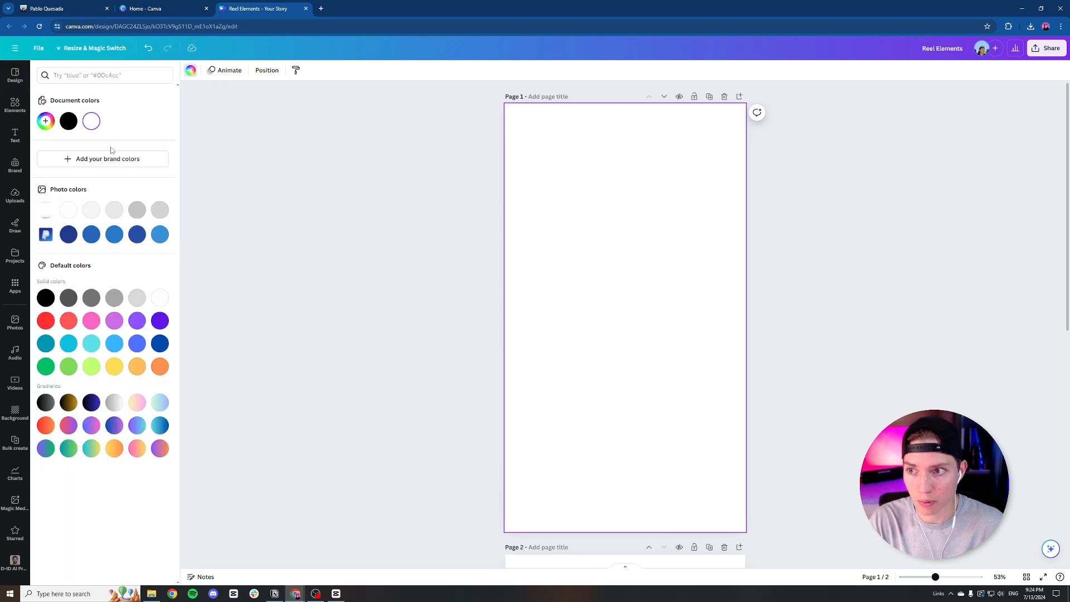
left_click(458, 240)
left_click(1021, 9)
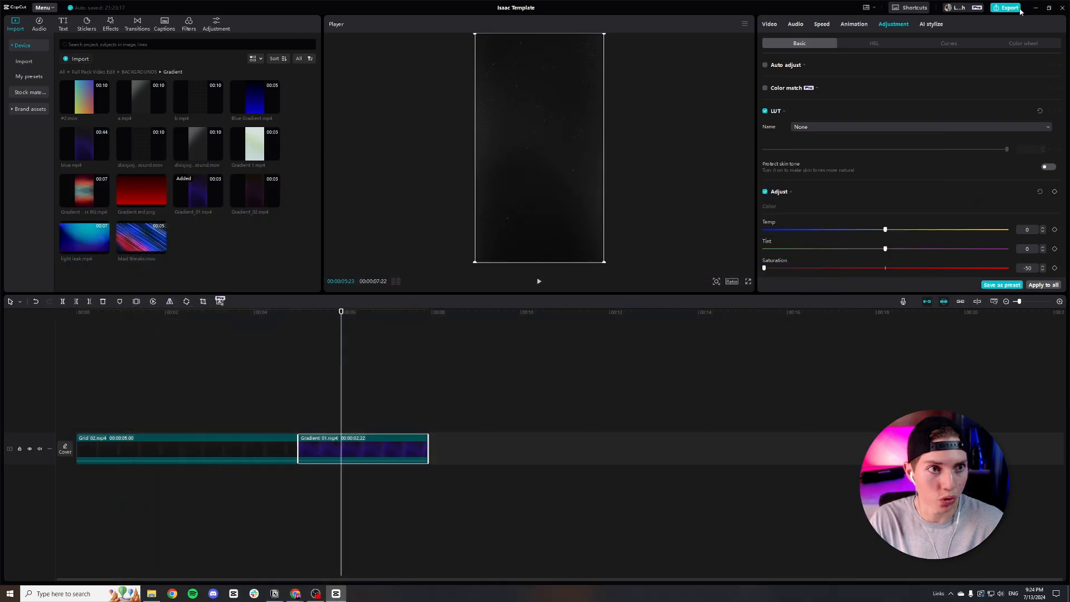
Step: Switch to File Explorer, go to the client's folder with the logo files, and open the brand info text file
left_click(1035, 9)
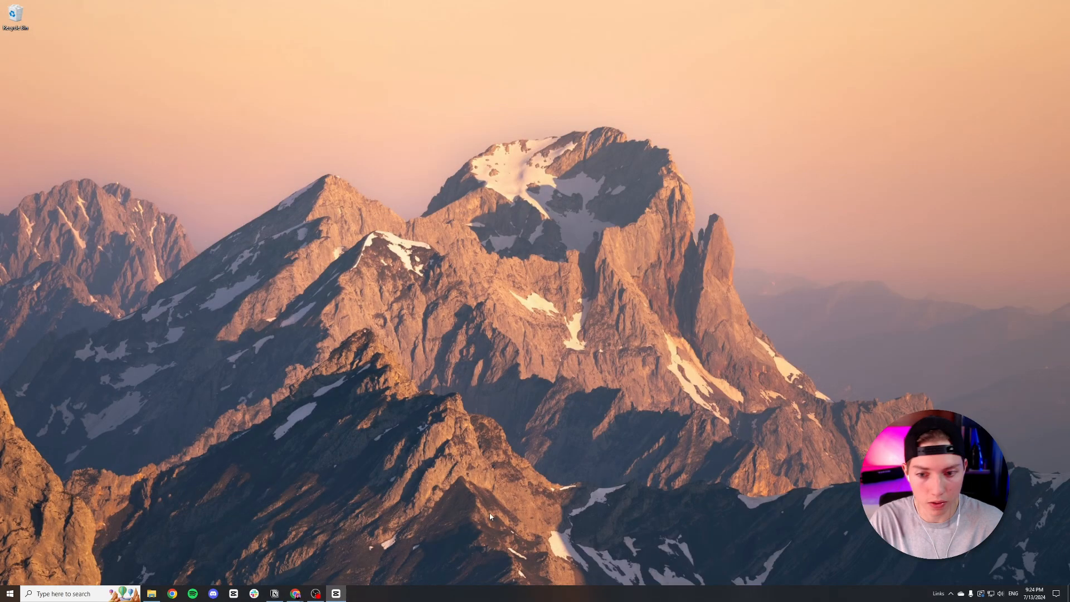
left_click(151, 592)
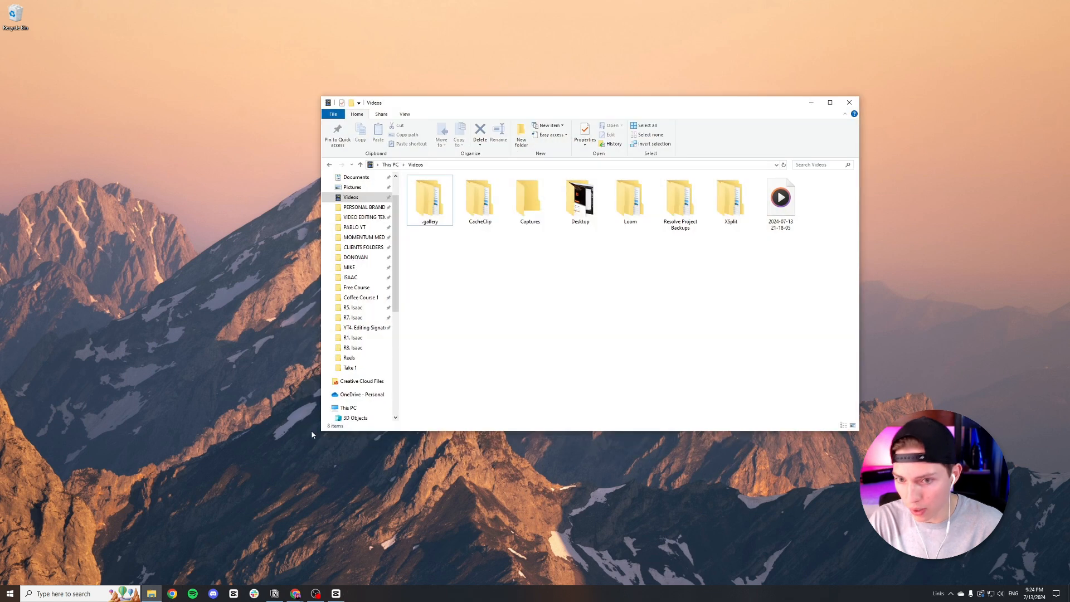
left_click(358, 277)
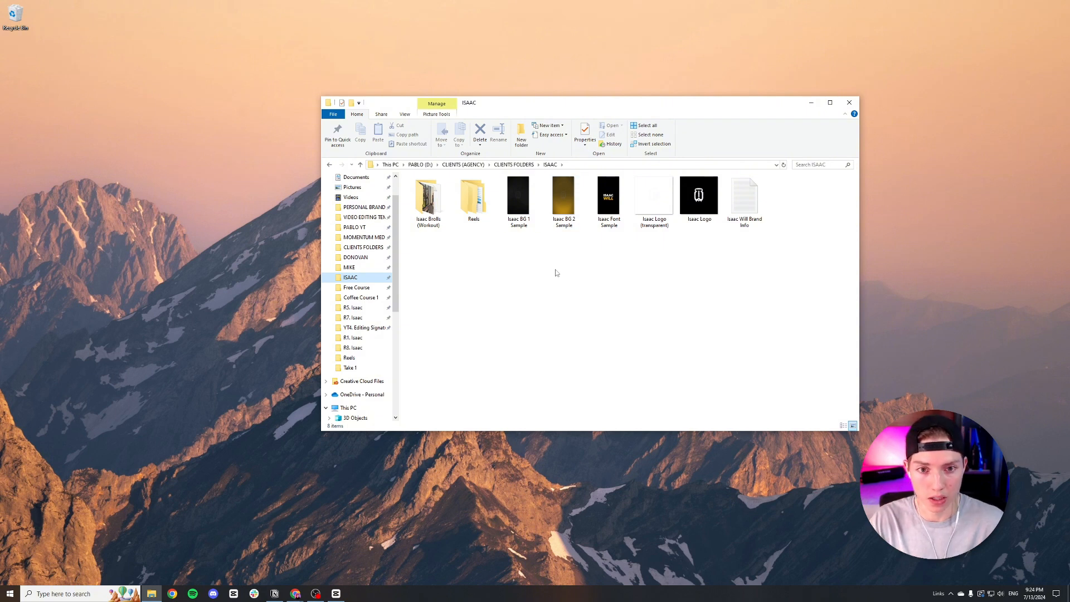
left_click_drag(655, 198, 670, 206)
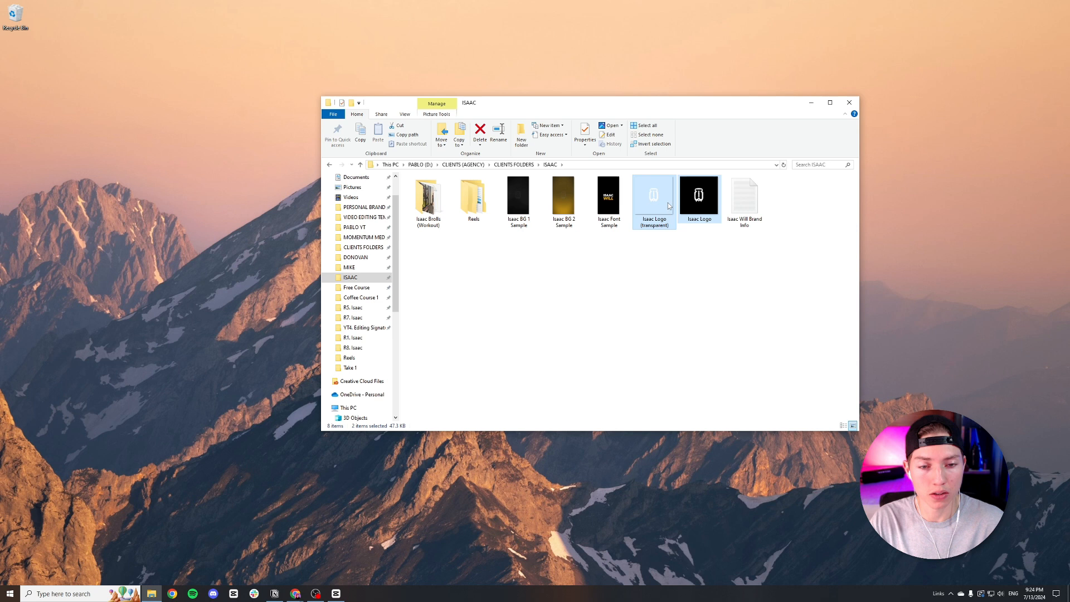
double_click(746, 210)
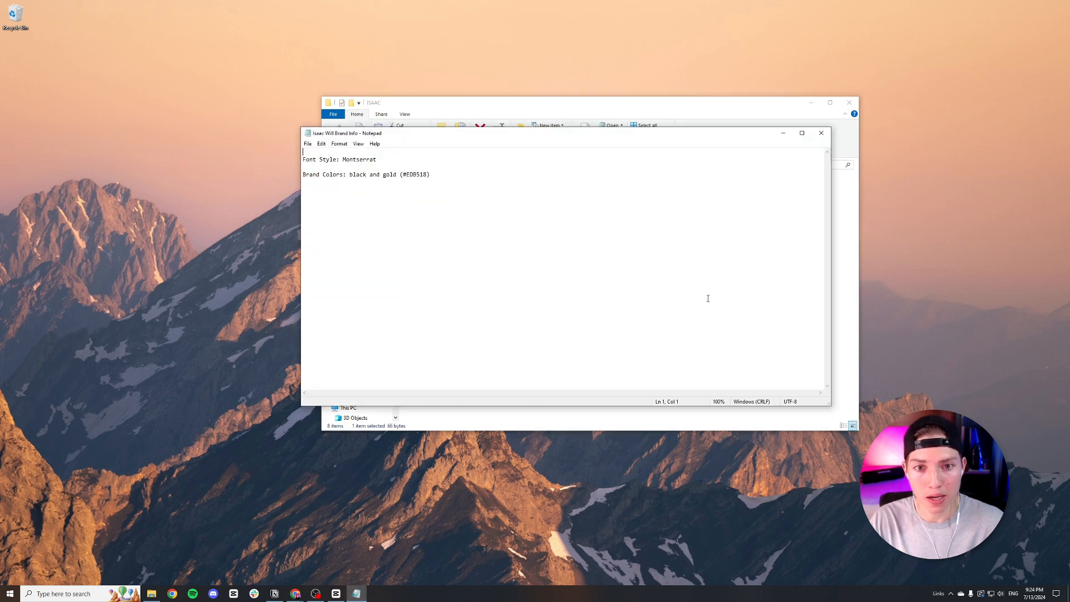
Step: Review the font style and brand colors in the brand info note and copy the gold hex code #EDB518
left_click_drag(339, 159, 377, 160)
left_click_drag(310, 175, 367, 174)
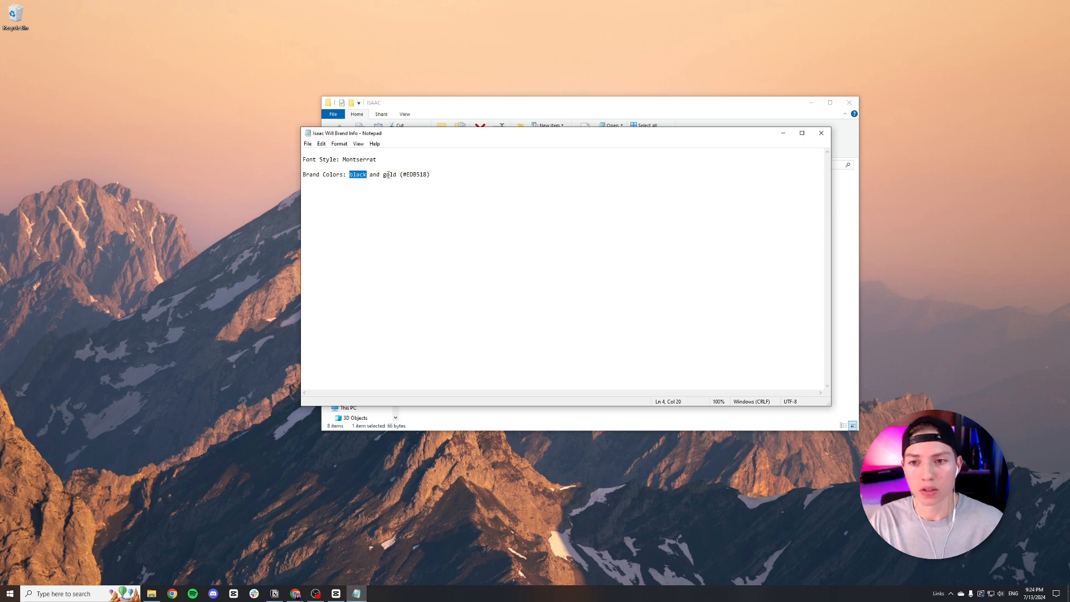
left_click_drag(383, 174, 404, 175)
key("ctrl+c")
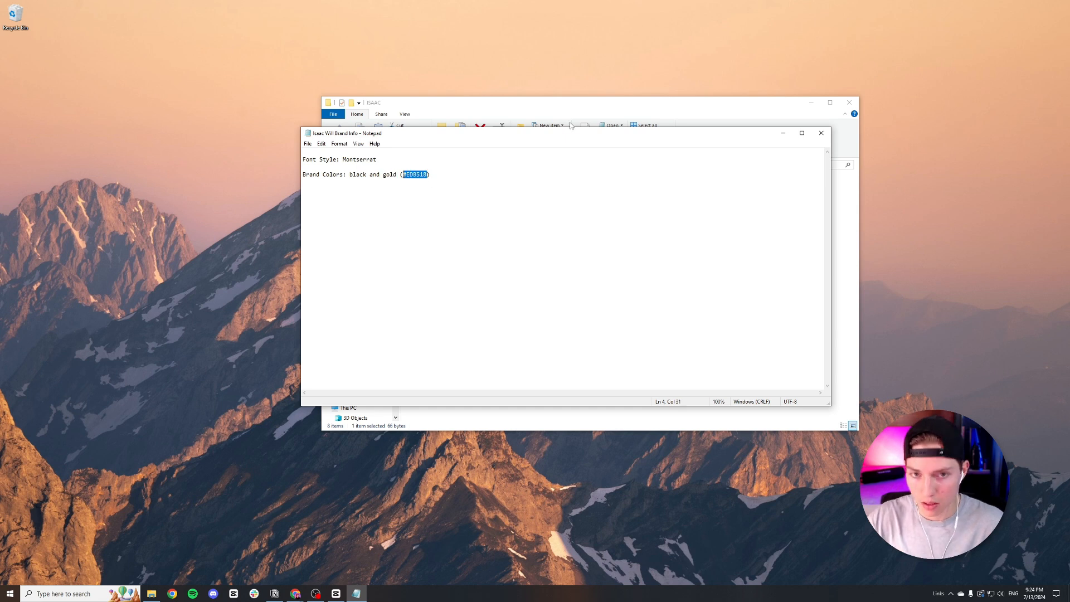
Step: Switch to the Reel Elements design in Canva and set page 1's background to the copied gold #EDB518
left_click(295, 594)
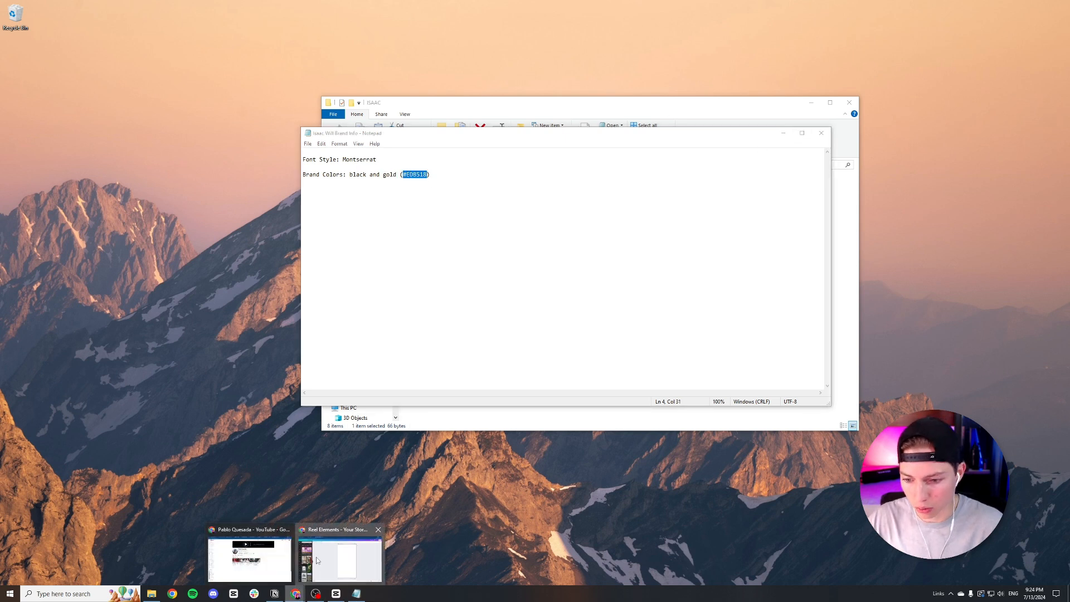
left_click(318, 560)
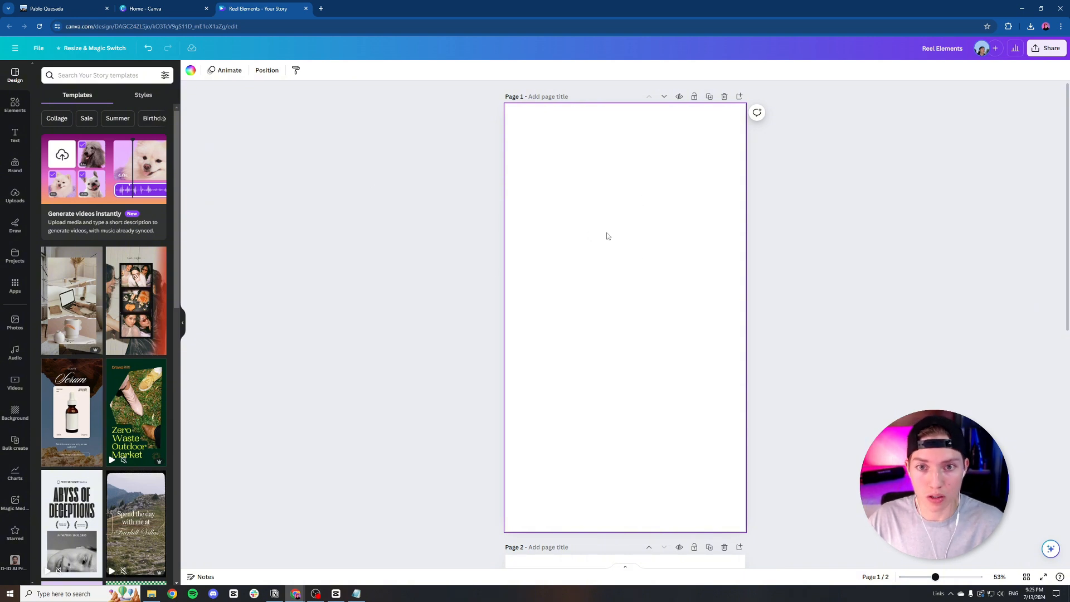
left_click(190, 70)
left_click(47, 121)
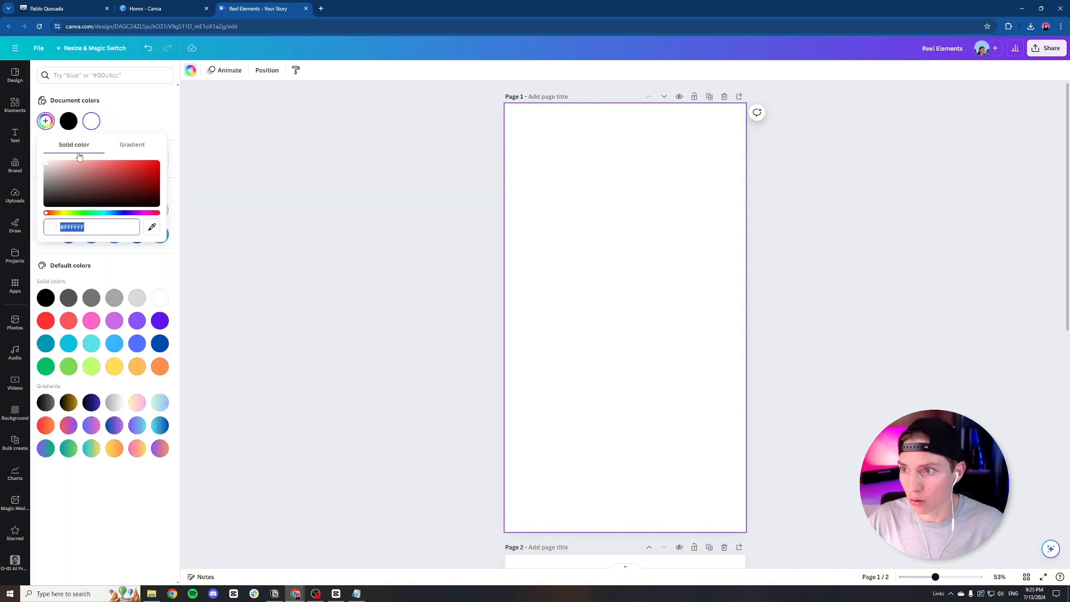
key("ctrl+v")
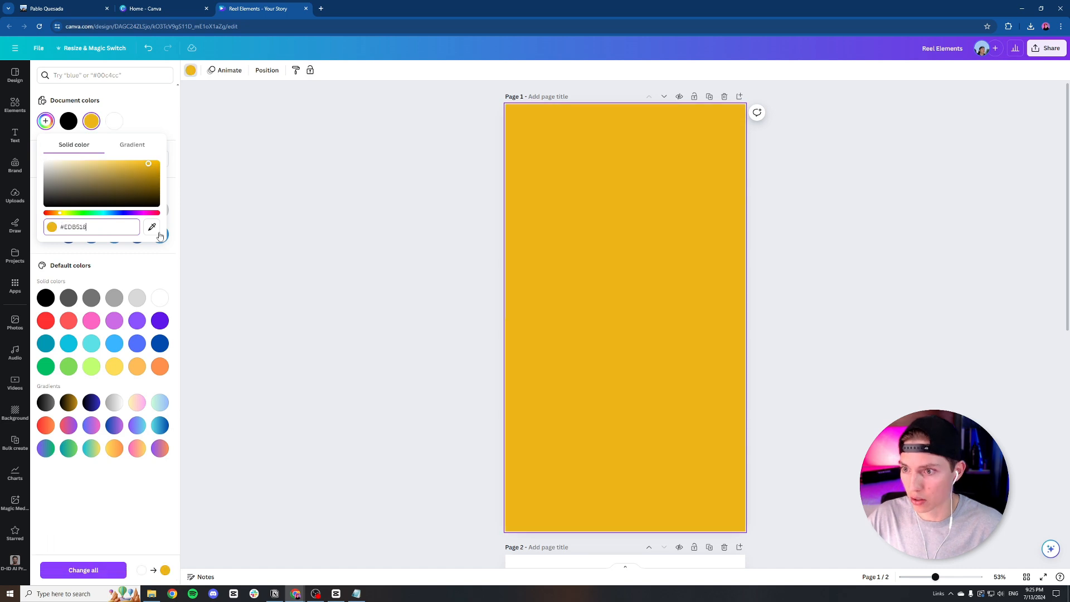
left_click(243, 219)
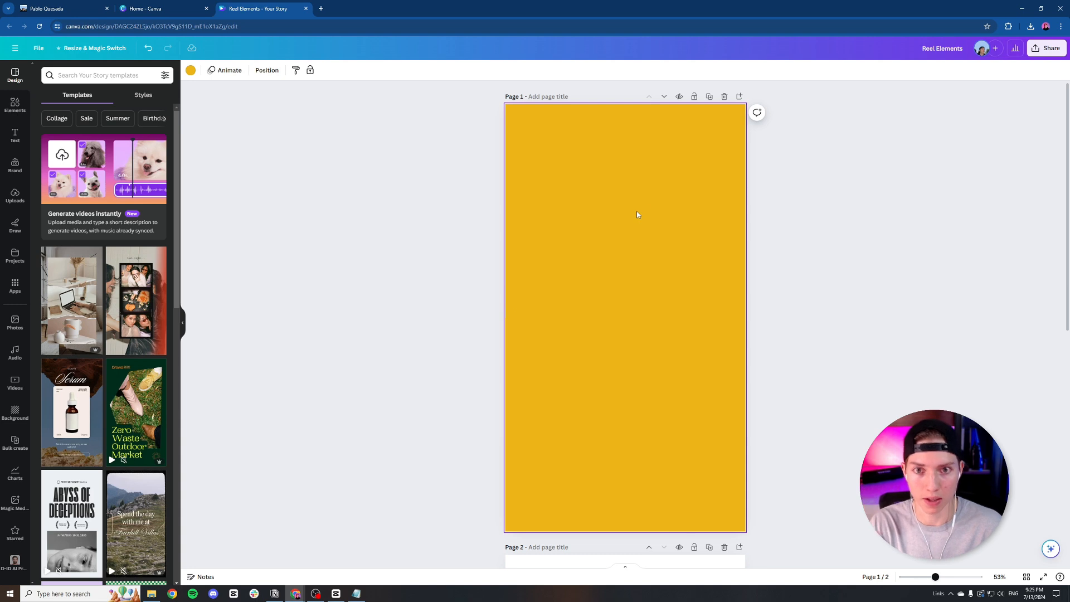
Step: Download only page 1 of the Reel Elements design as an MP4 video at 1080p
left_click(1046, 48)
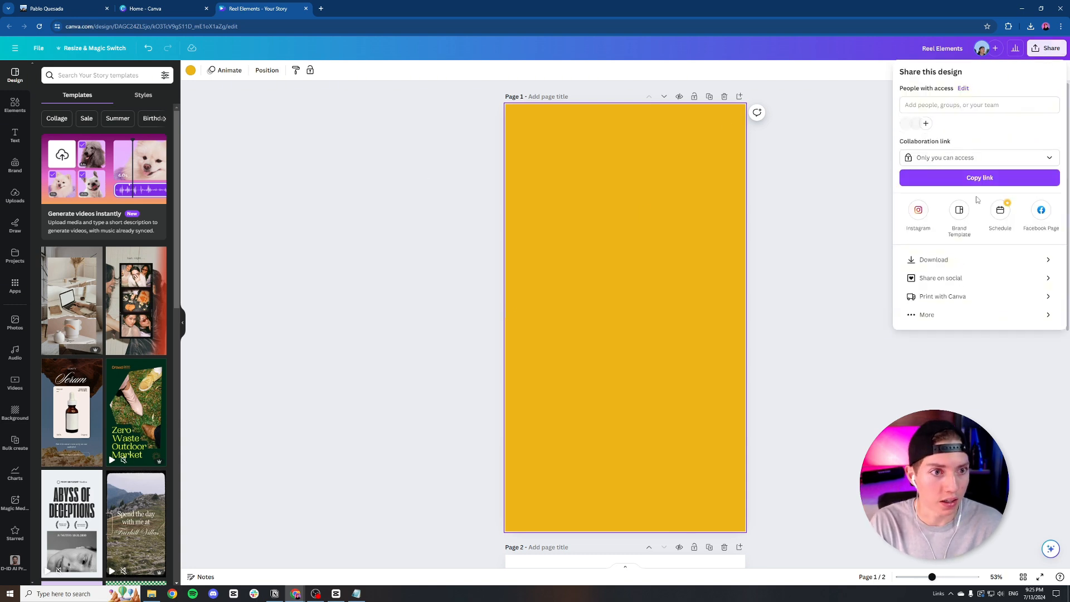
left_click(925, 259)
left_click(934, 107)
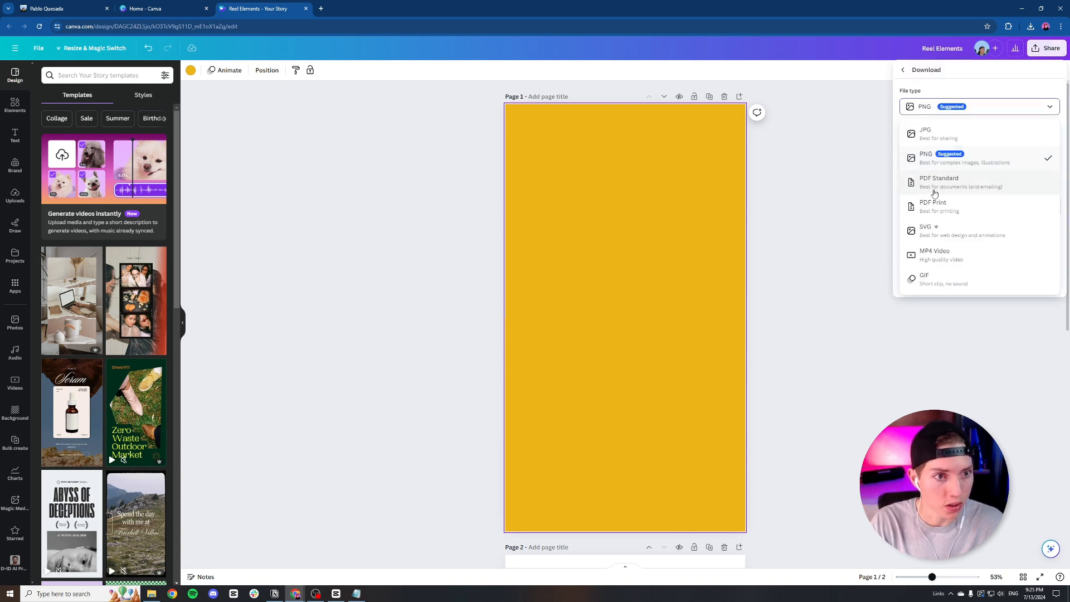
left_click(930, 249)
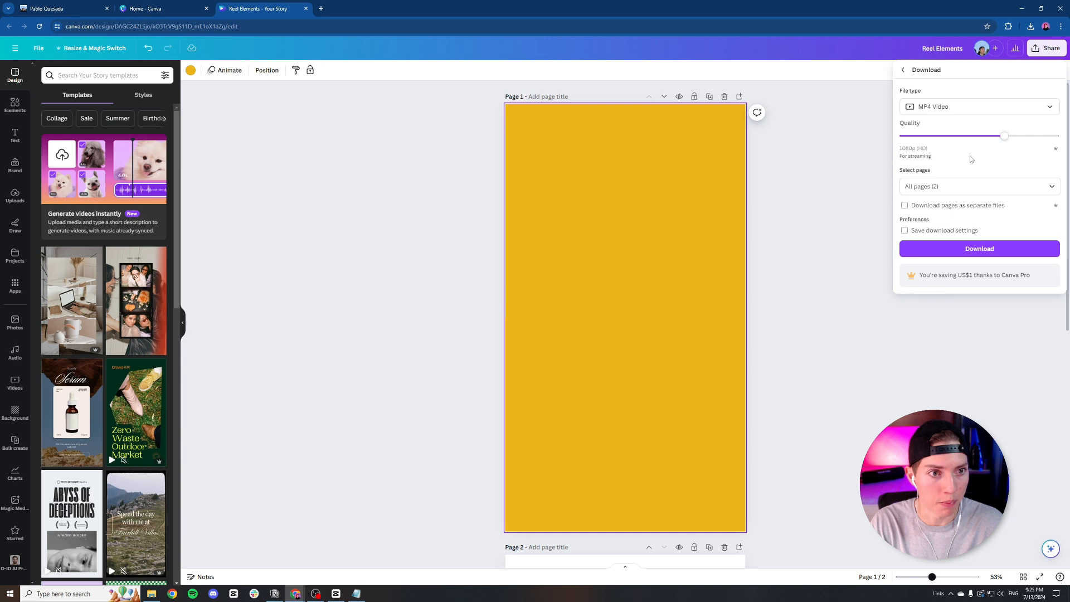
left_click(947, 186)
left_click(948, 212)
left_click(953, 235)
left_click(985, 297)
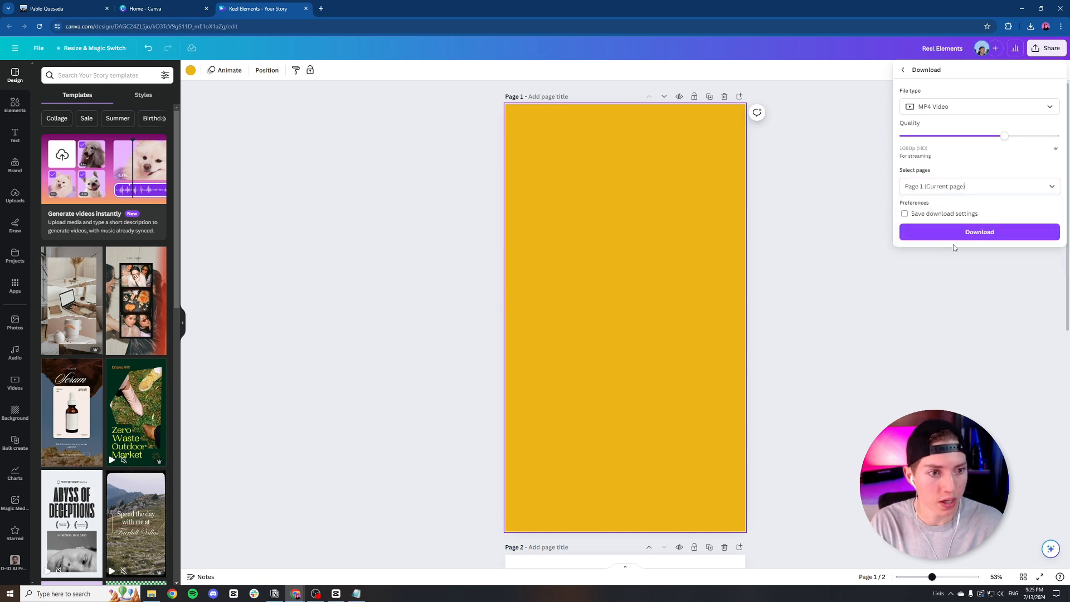
left_click(954, 233)
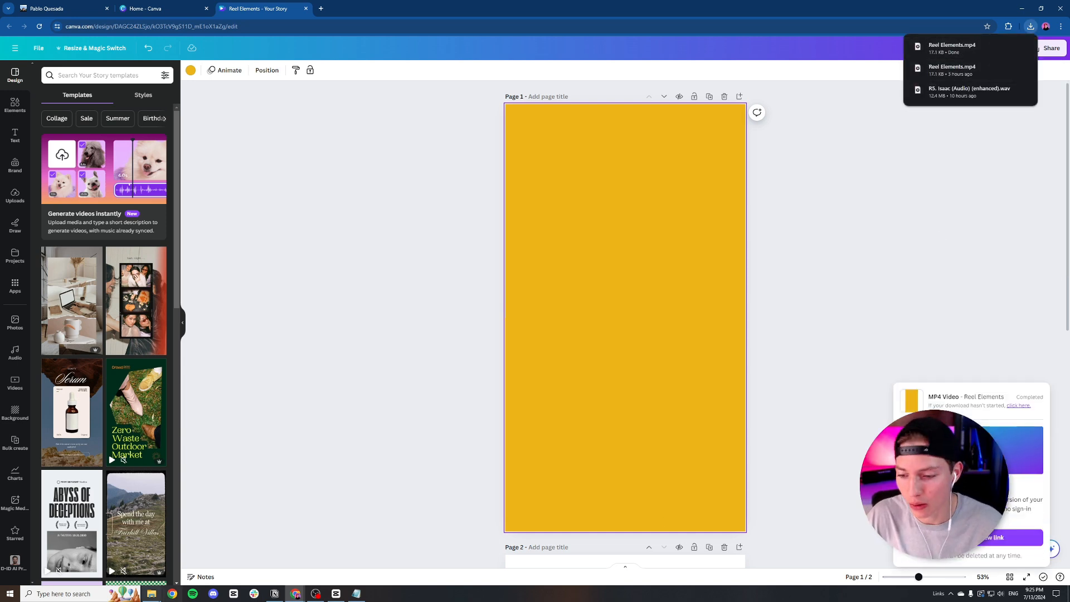
Step: In File Explorer's Downloads folder, rename the Reel Elements video with the client's first name followed by "Golden BG"
left_click(151, 593)
scroll(361, 187, "up", 2)
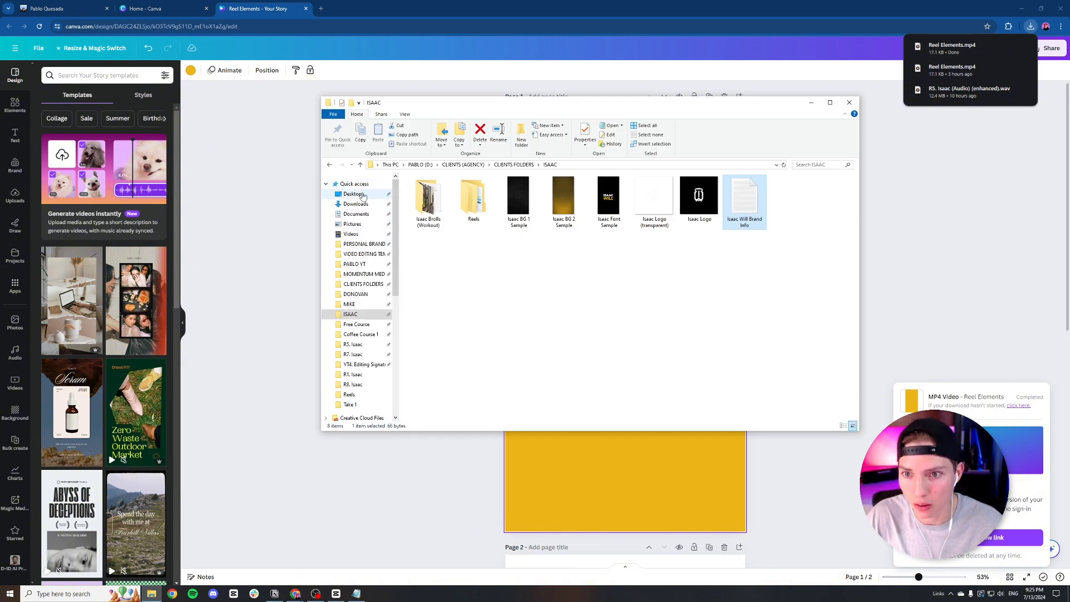
left_click(355, 204)
left_click(428, 211)
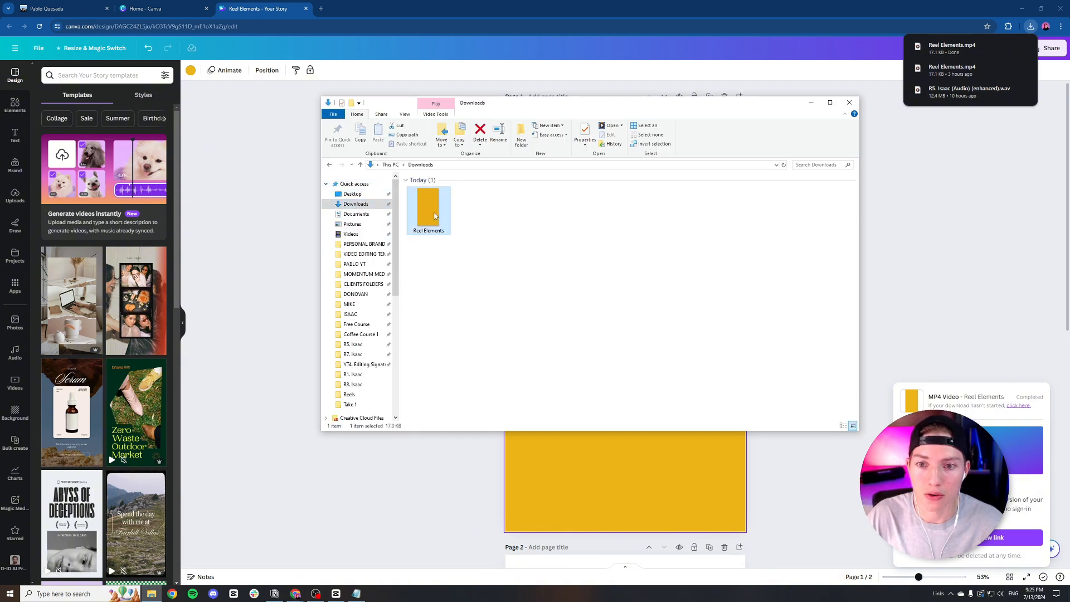
right_click(433, 230)
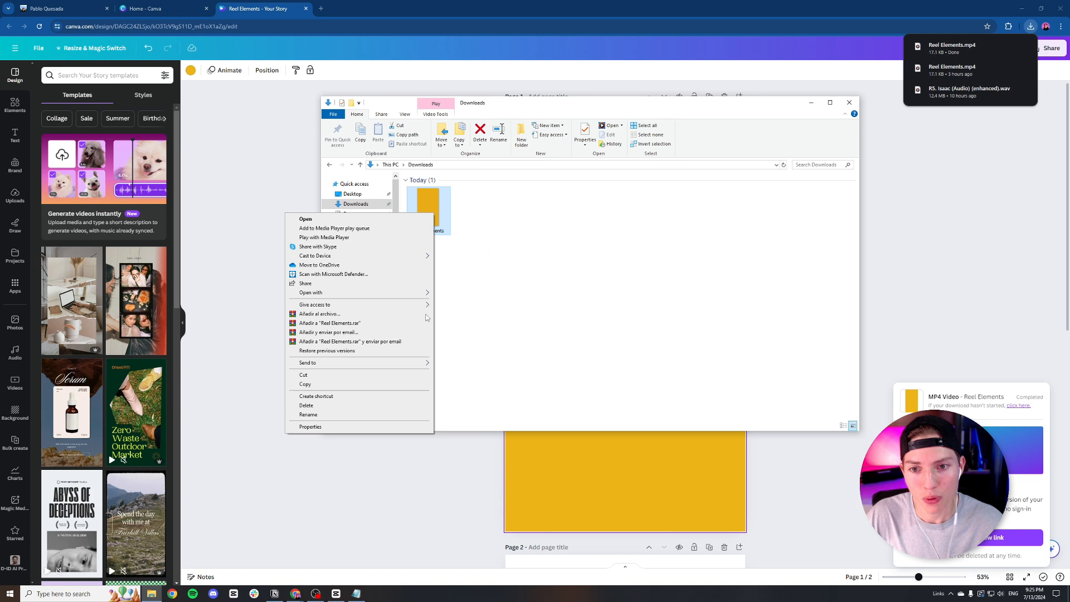
left_click(346, 417)
type("Is")
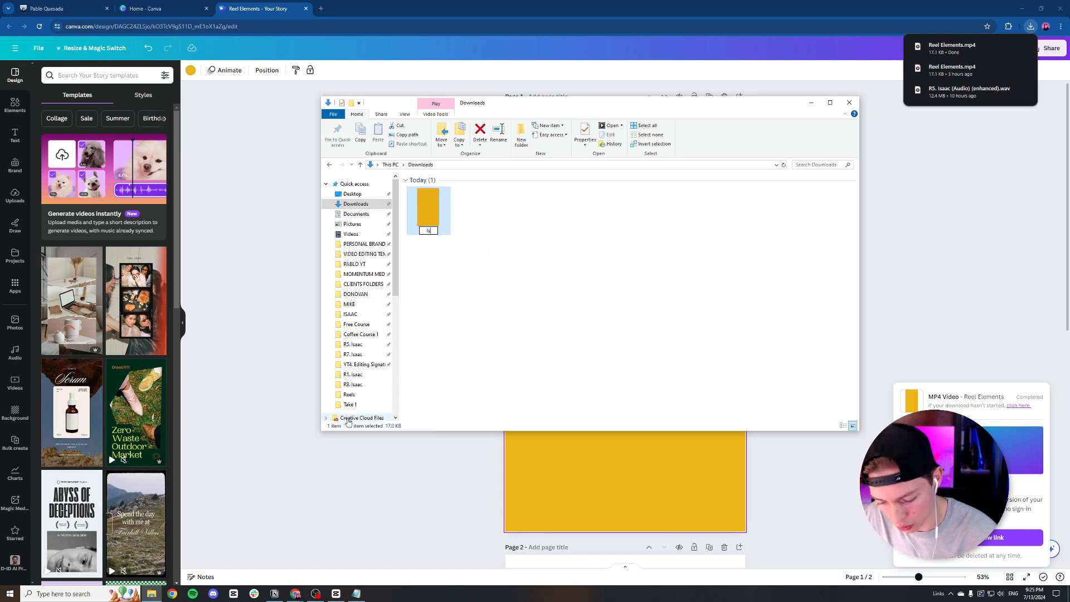
type("aac G")
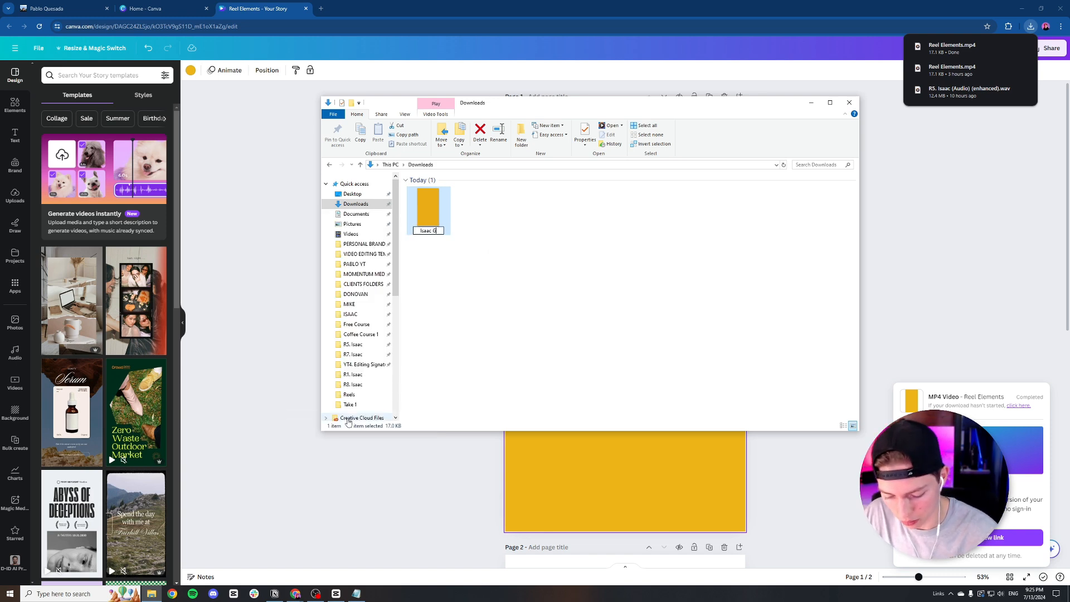
type("olden BG")
key("Return")
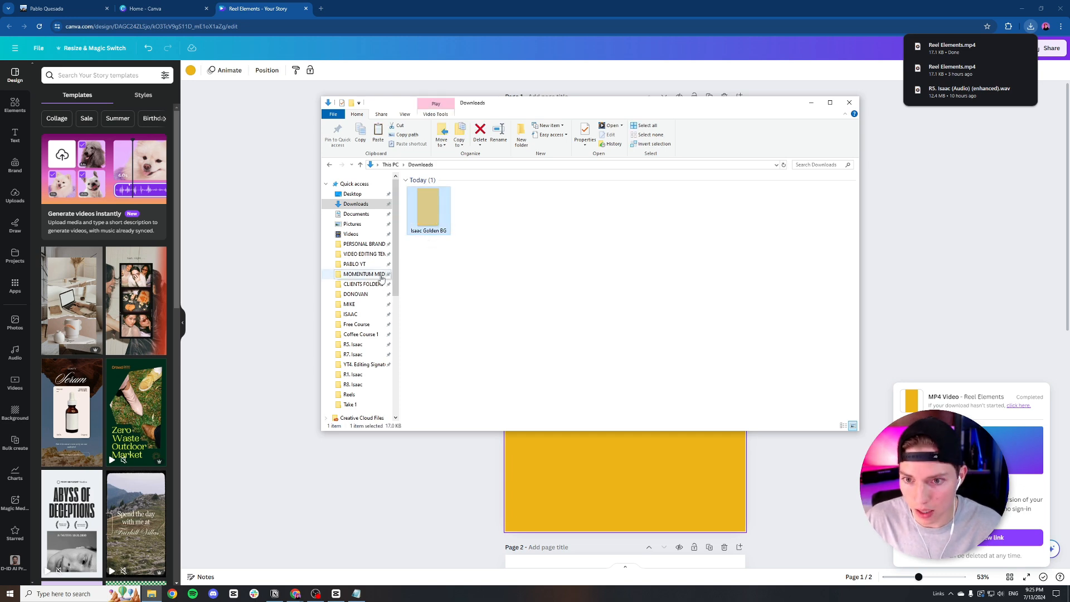
Step: Move the renamed gold background video from Downloads into the client's folder
left_click(351, 314)
key("ctrl+v")
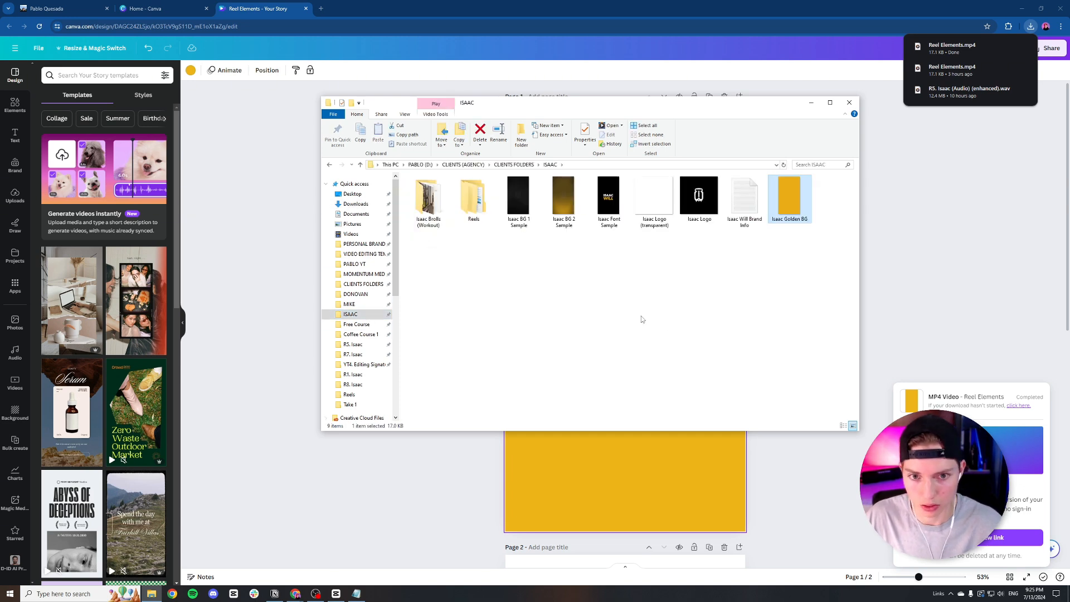
left_click(687, 316)
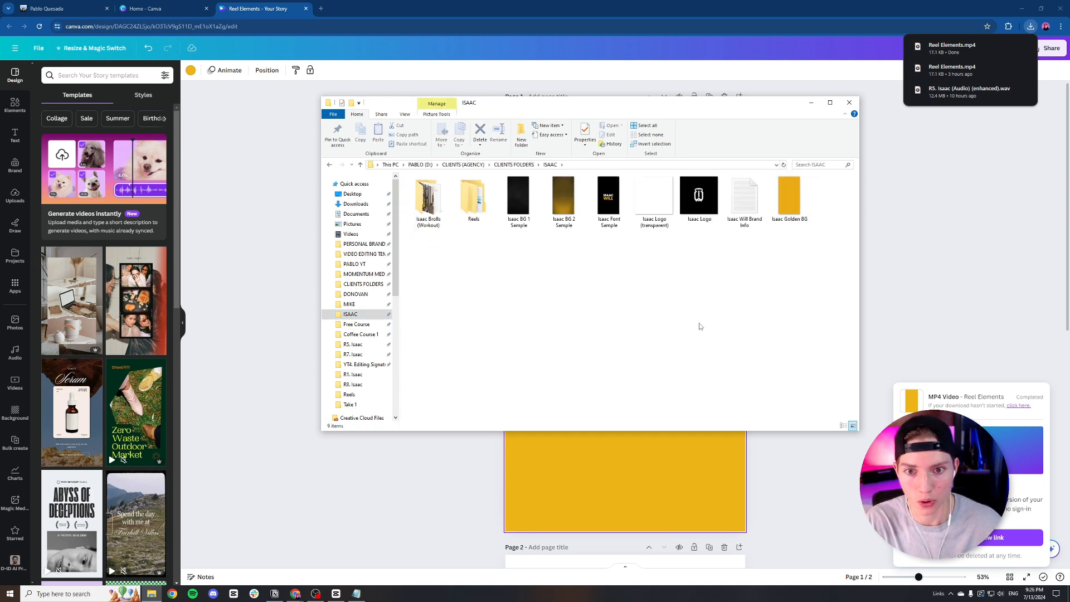
Step: Examine the BG 2 and BG 1 sample images in the client's folder as references for the template backgrounds
left_click_drag(572, 255, 510, 212)
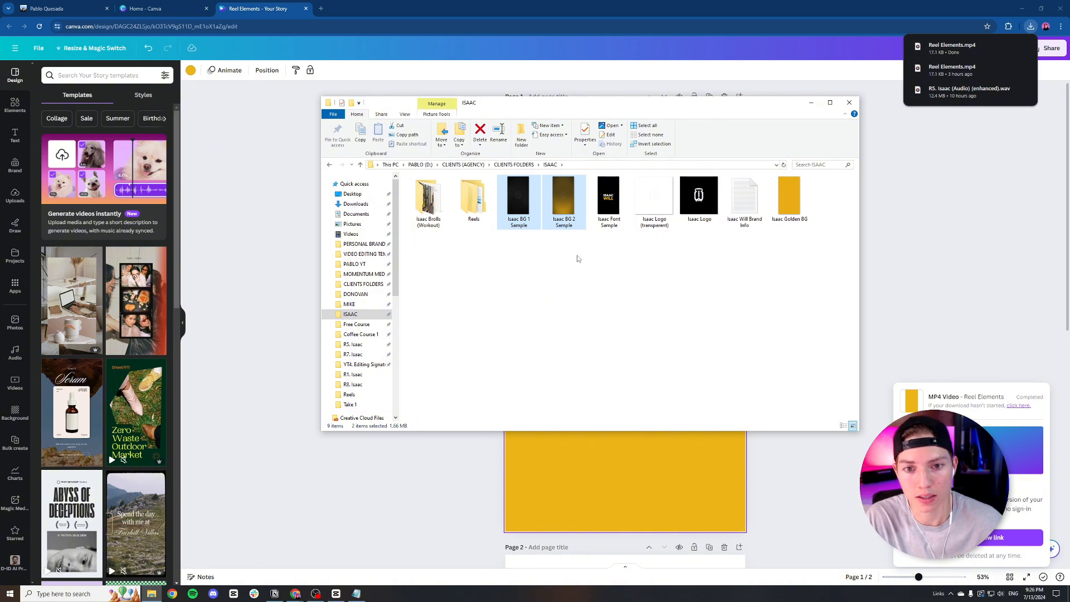
left_click_drag(561, 261, 528, 211)
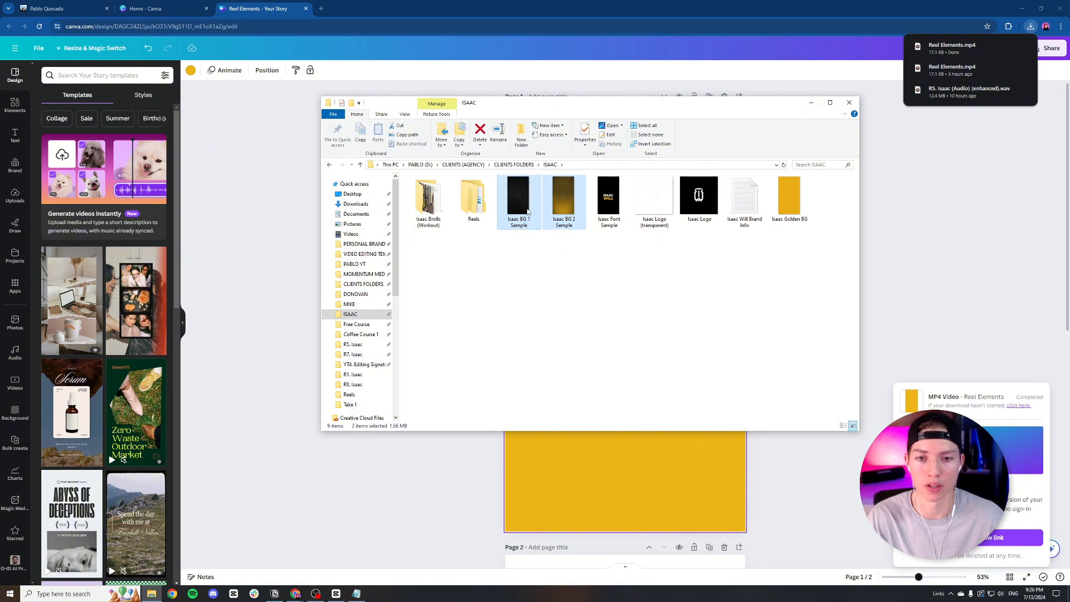
left_click(561, 209)
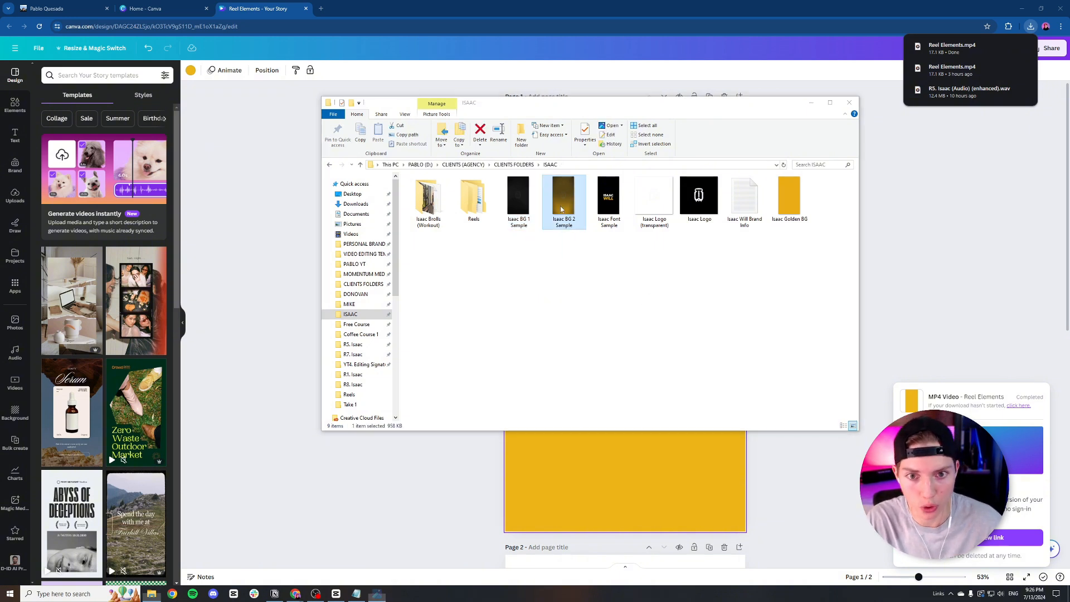
double_click(561, 209)
left_click(1023, 7)
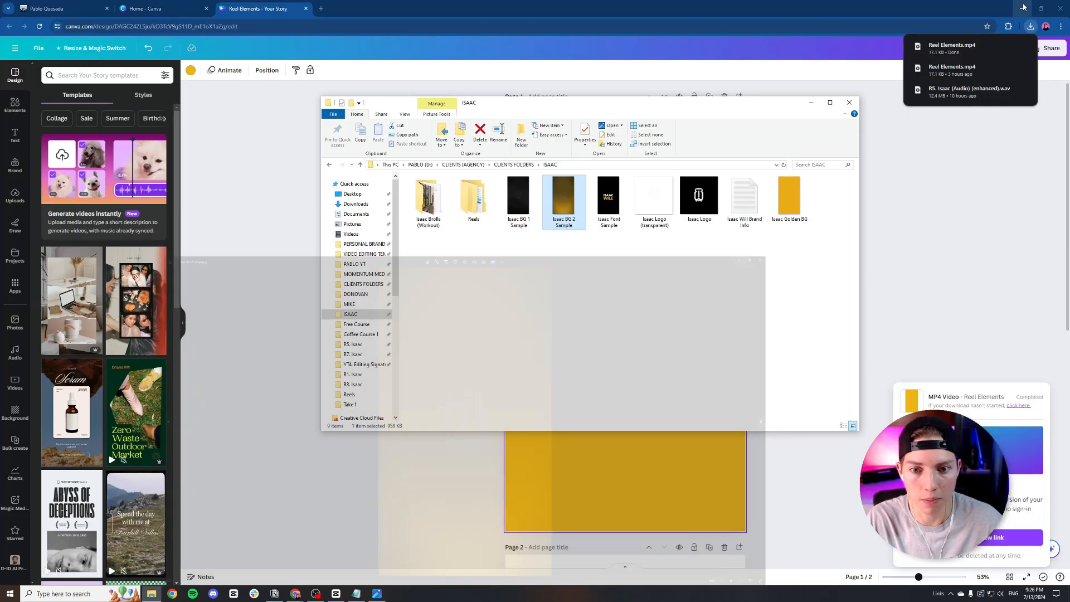
left_click(376, 593)
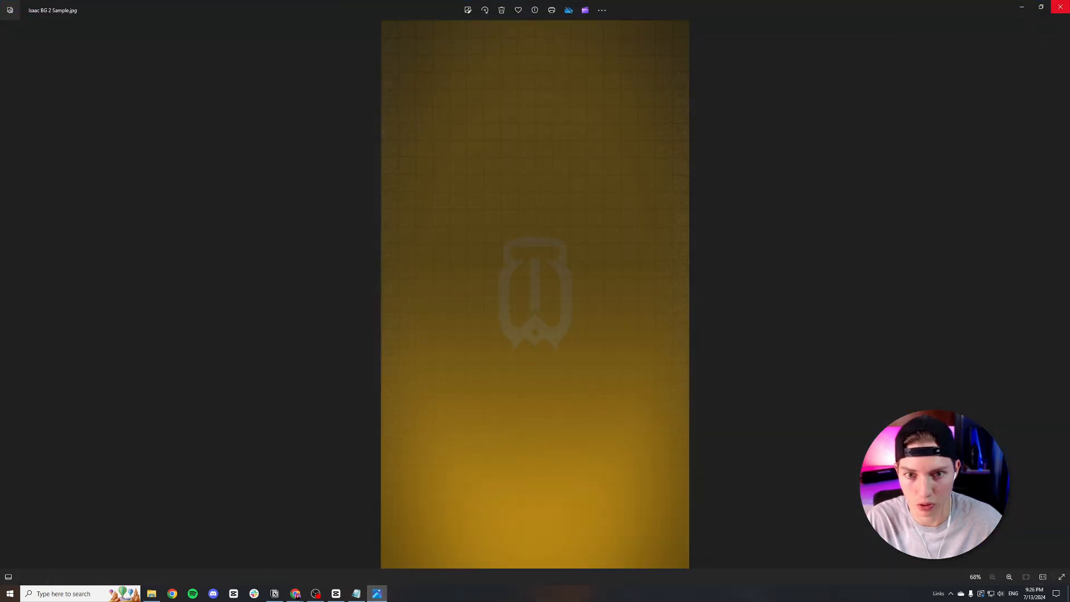
left_click(1060, 6)
double_click(525, 206)
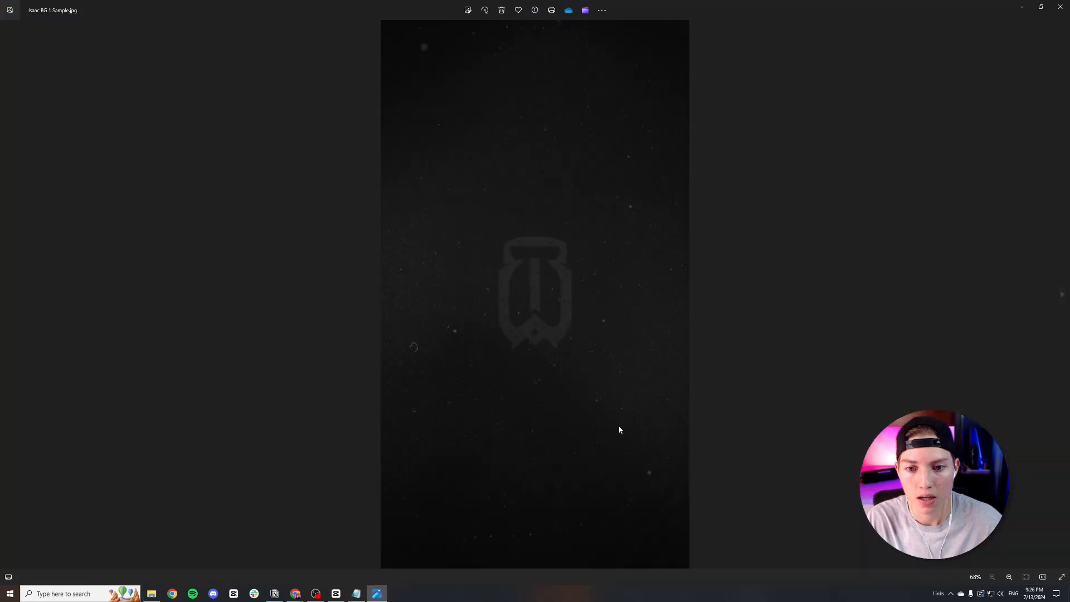
left_click(1060, 6)
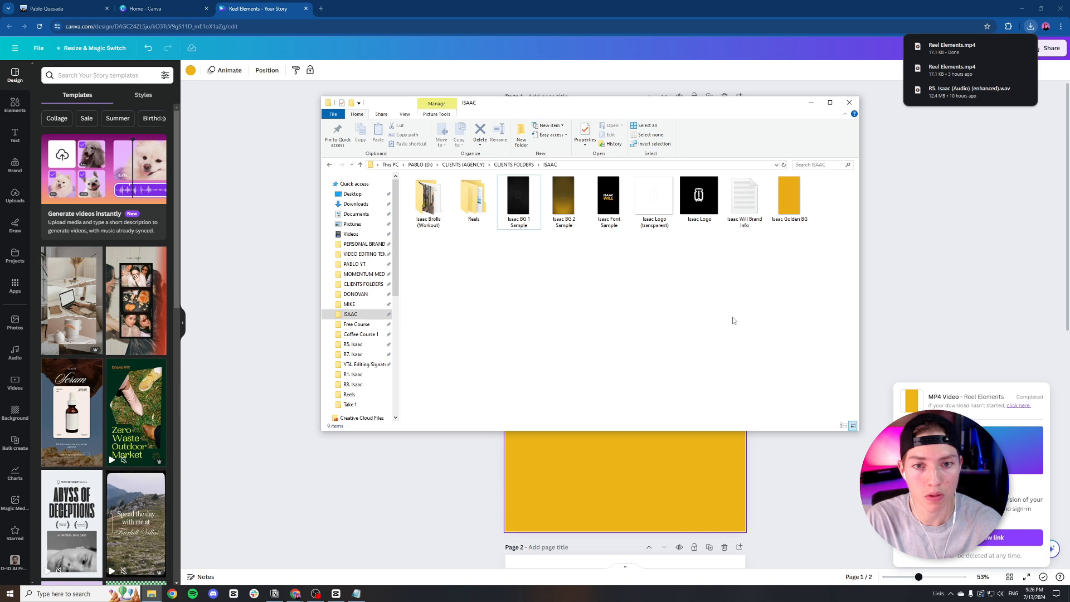
left_click_drag(574, 253, 527, 178)
left_click(583, 341)
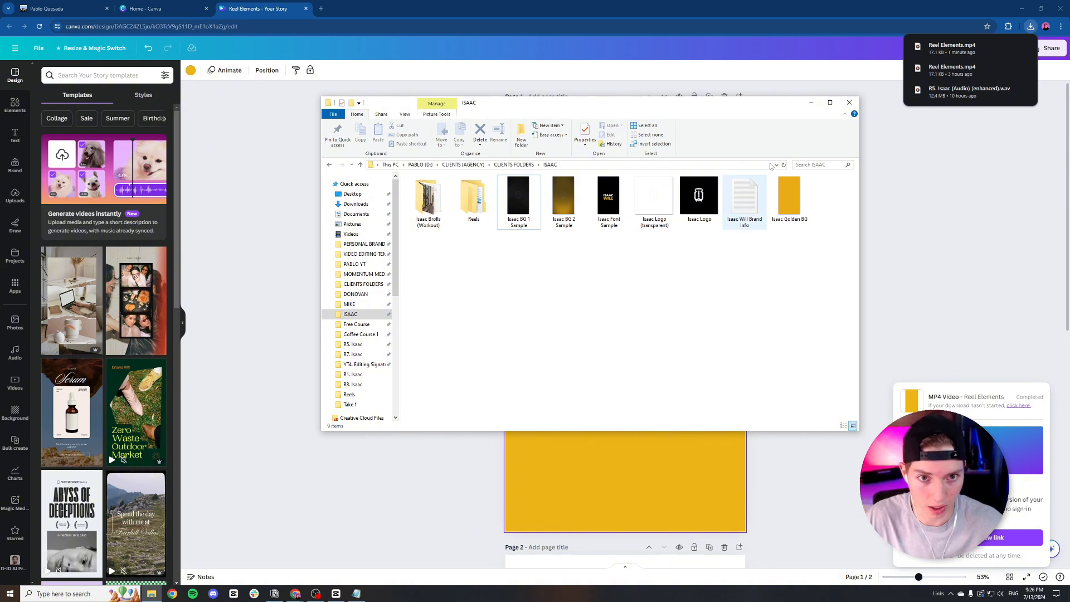
Step: Minimize the folder, browser and brand note windows, switch to the CapCut template project and preview the end of the gradient clip
left_click(811, 103)
left_click(1022, 8)
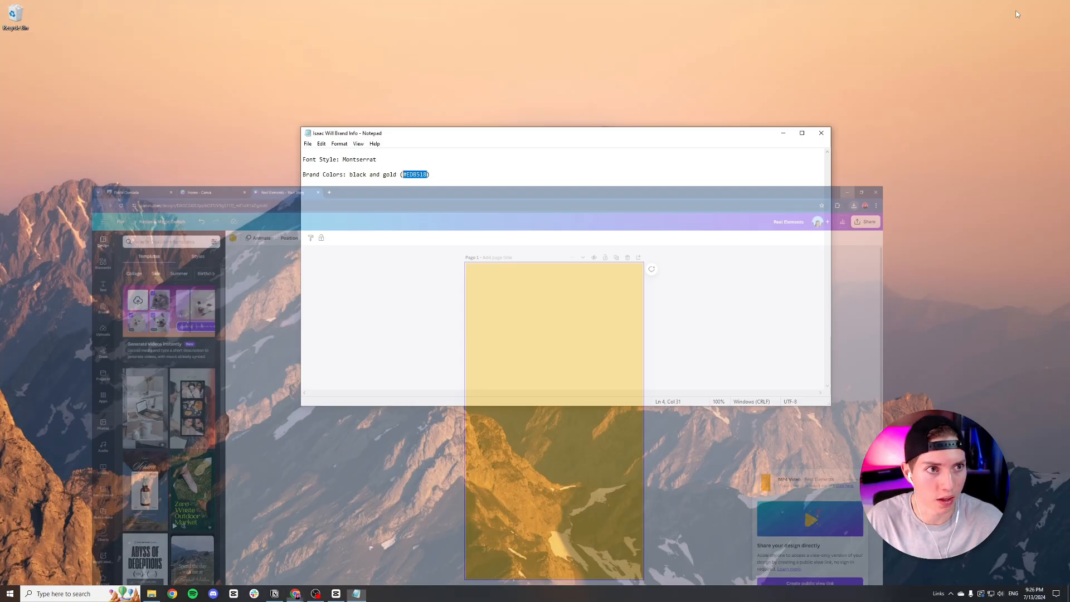
left_click(778, 136)
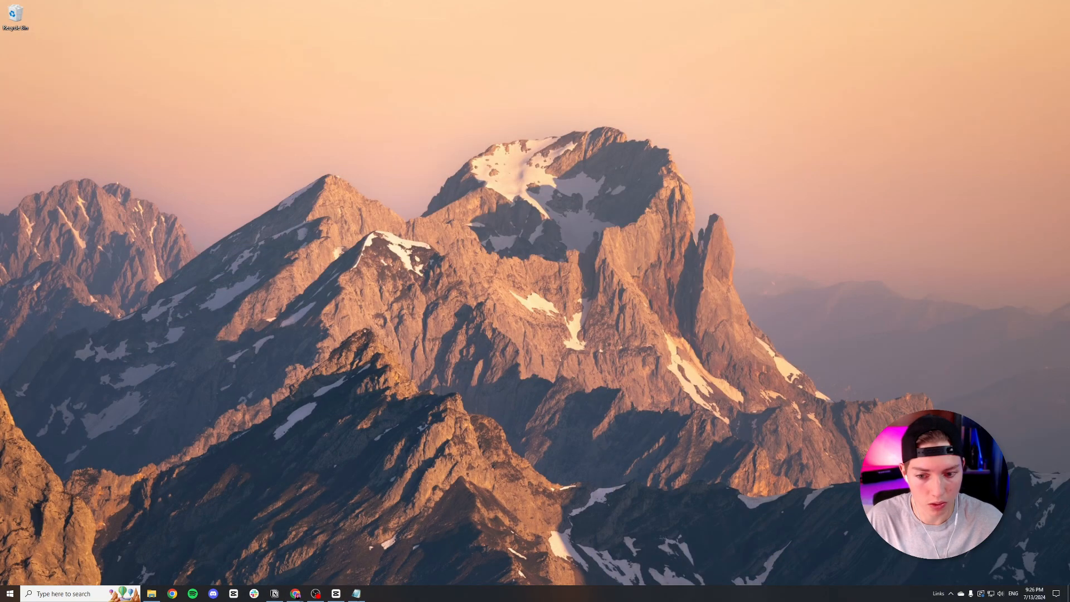
left_click(336, 593)
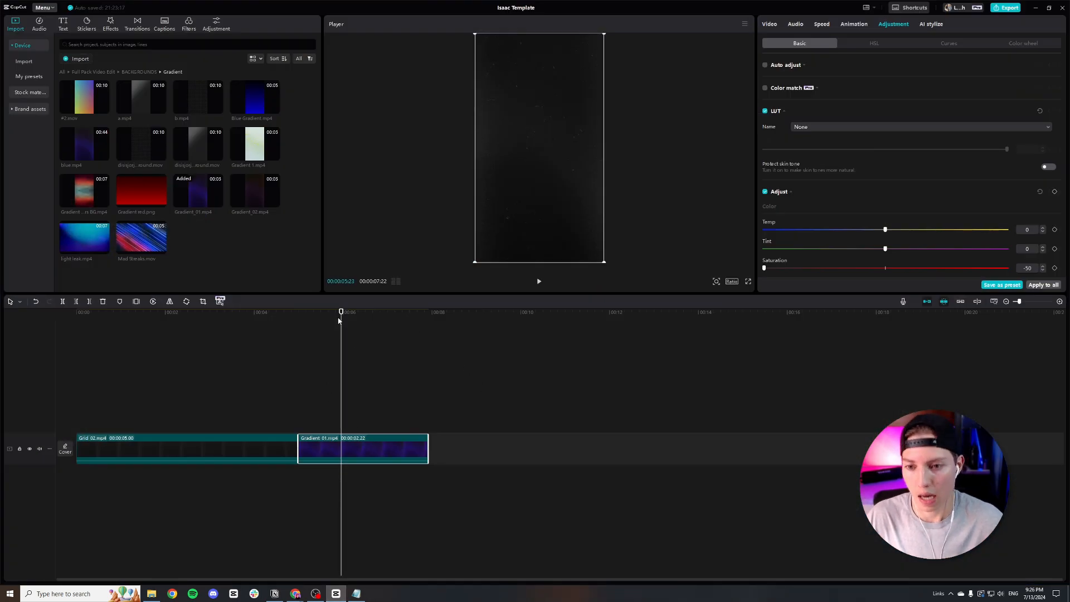
left_click_drag(338, 320, 391, 320)
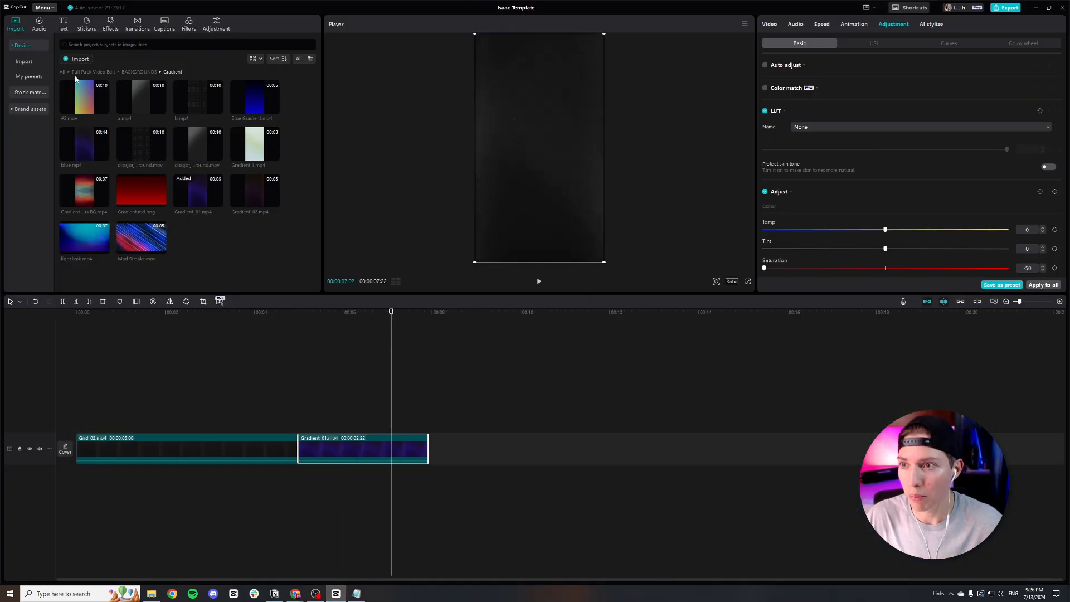
Step: Import the Golden BG video from the client's folder into BACKGROUNDS and place it on the main track right after the Gradient_01 clip
left_click(129, 72)
left_click(78, 58)
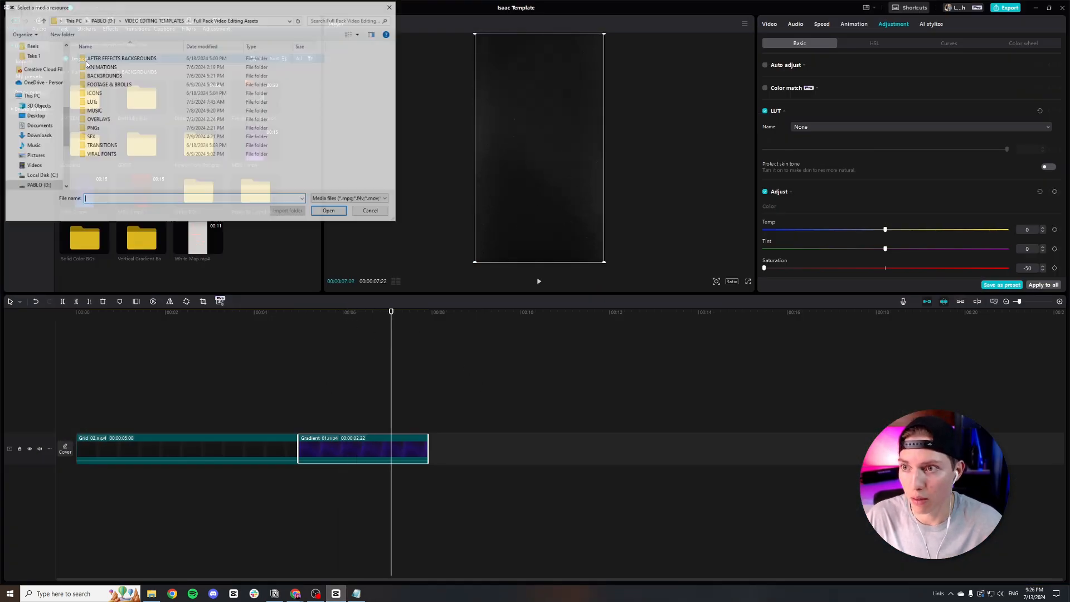
scroll(41, 97, "up", 4)
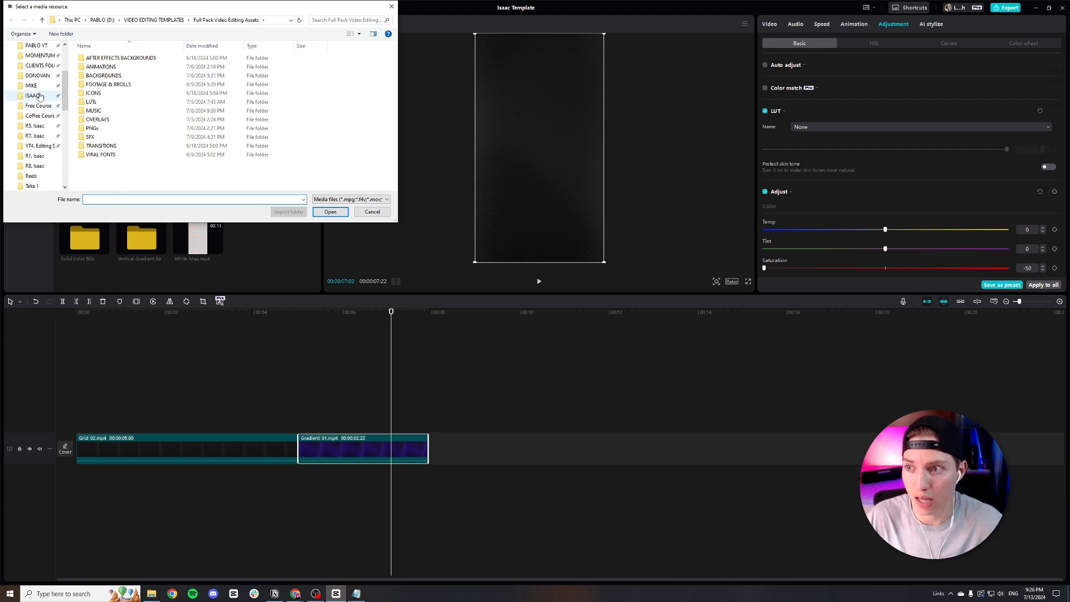
left_click(34, 95)
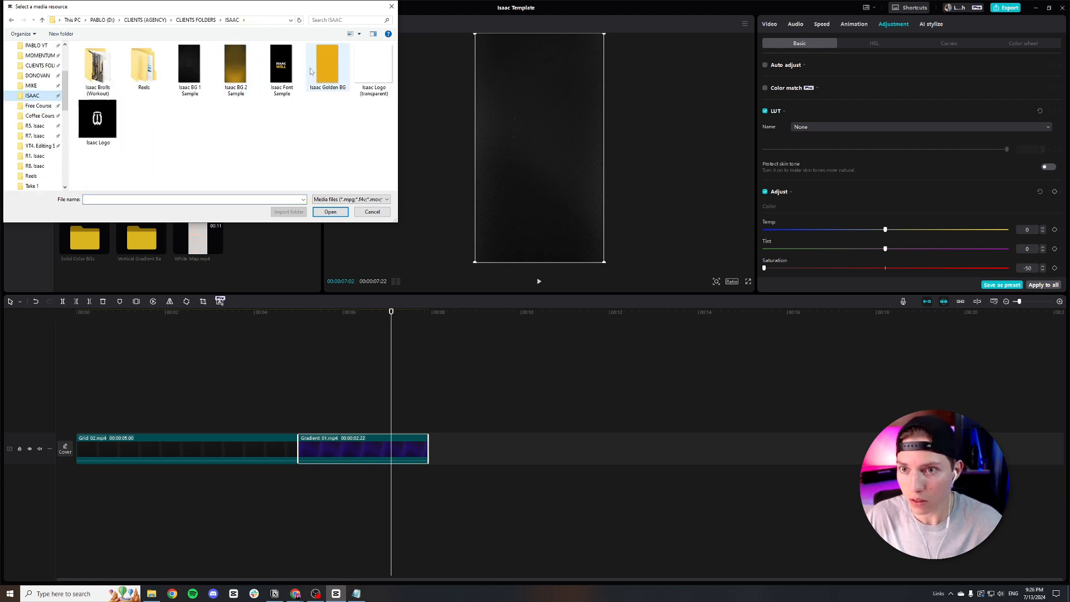
double_click(323, 66)
left_click_drag(248, 228, 450, 455)
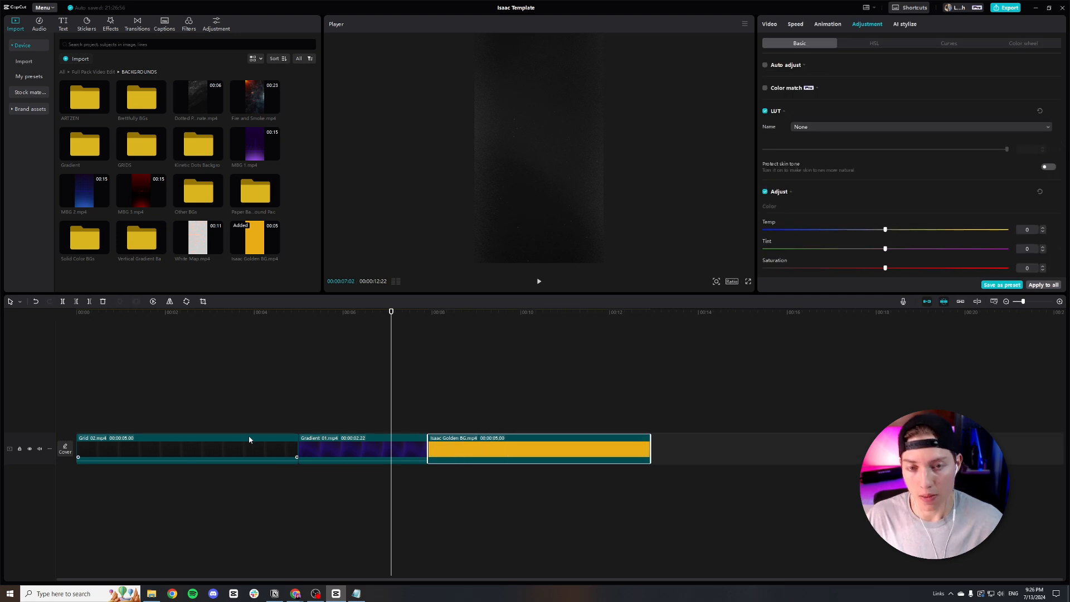
Step: Copy the Grid_02 clip and paste it on a track above the gold background, aligned with that clip's start
left_click(247, 453)
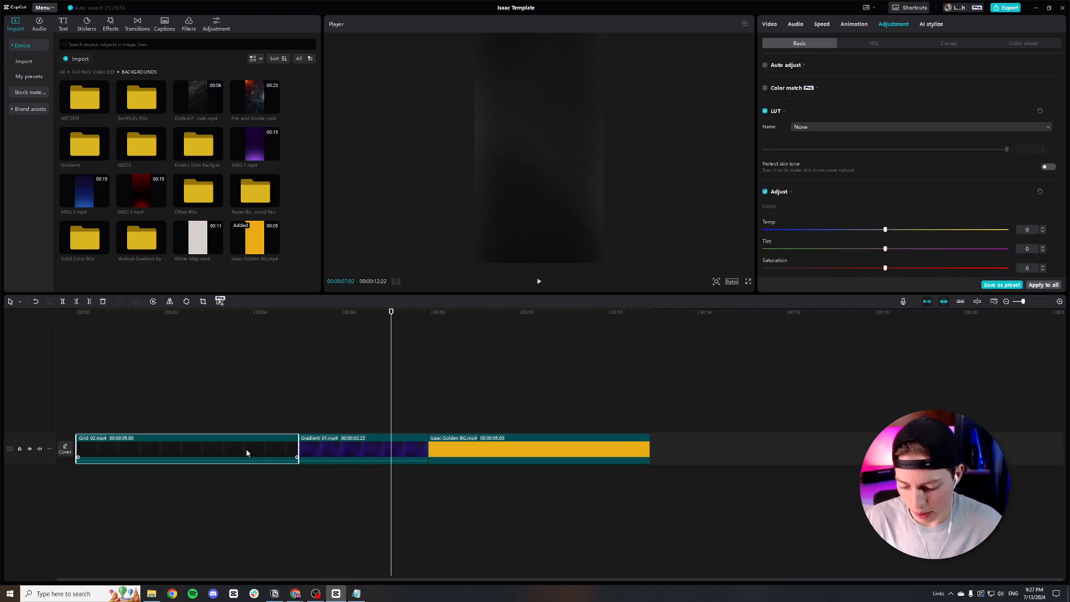
left_click_drag(393, 318, 430, 332)
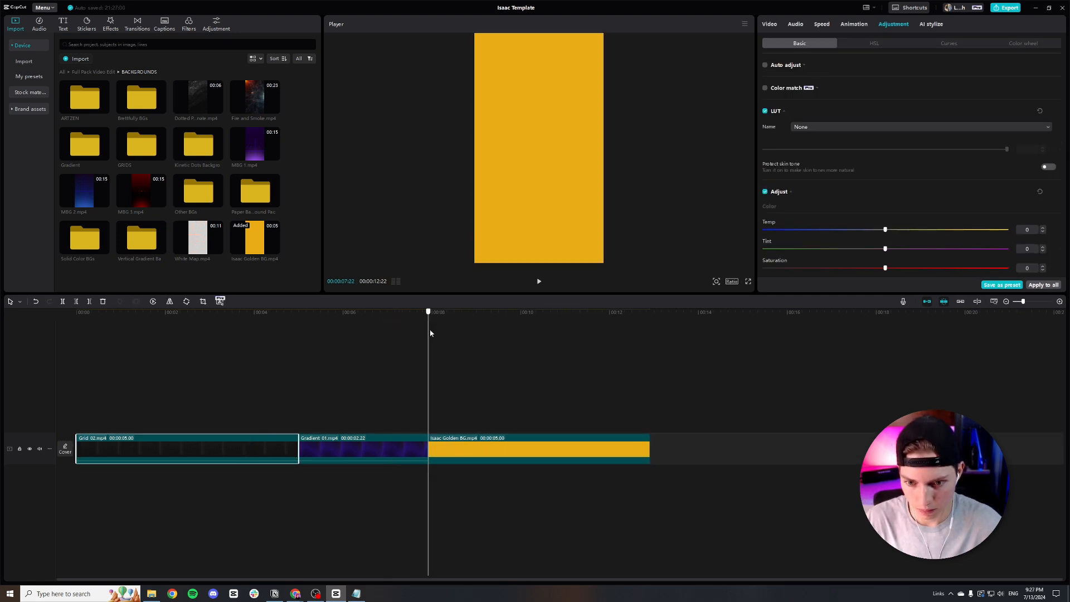
key("ctrl+v")
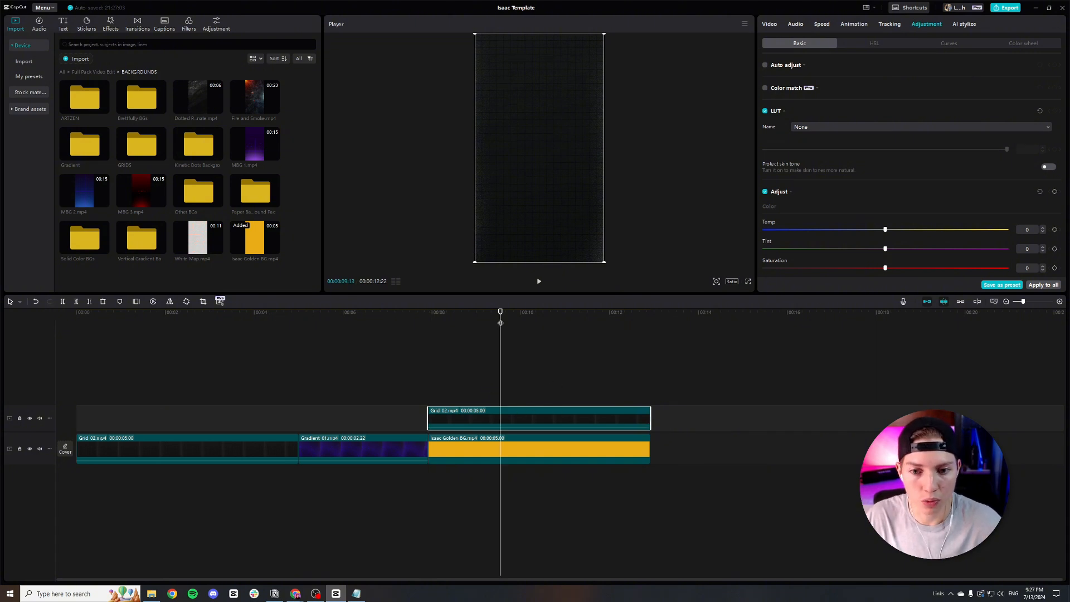
Step: Lower the opacity of the overlaid Grid_02 clip to 50% so the gold background blends through
left_click_drag(501, 326, 524, 330)
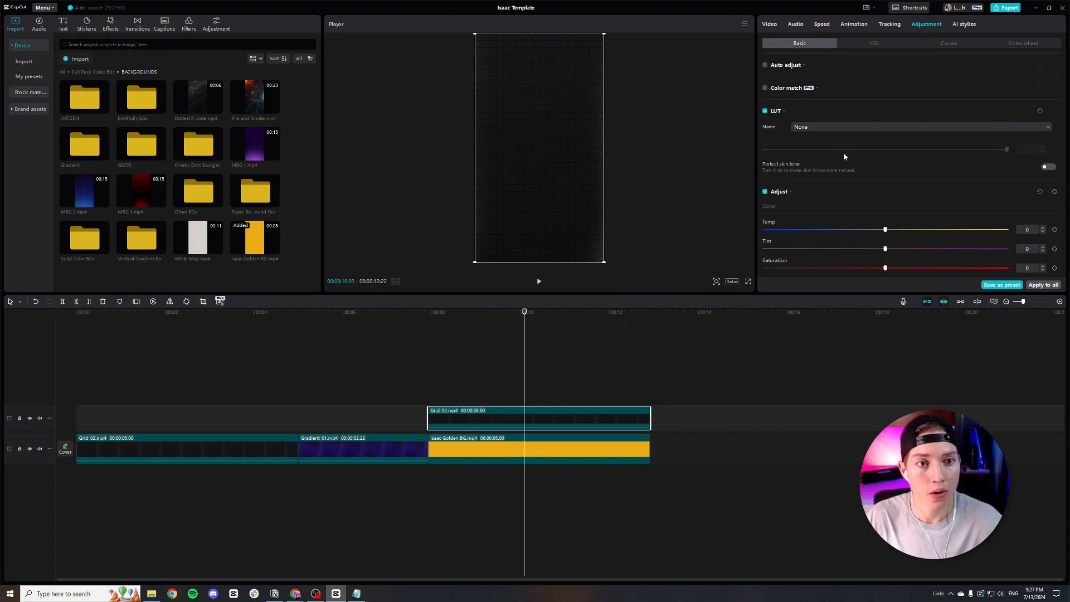
left_click(771, 25)
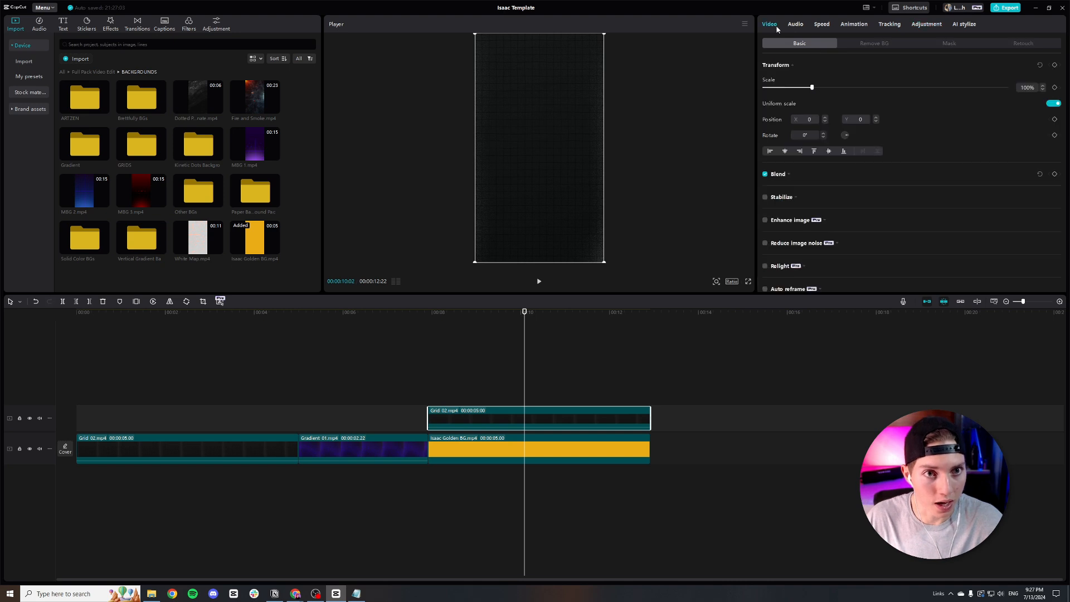
left_click(780, 175)
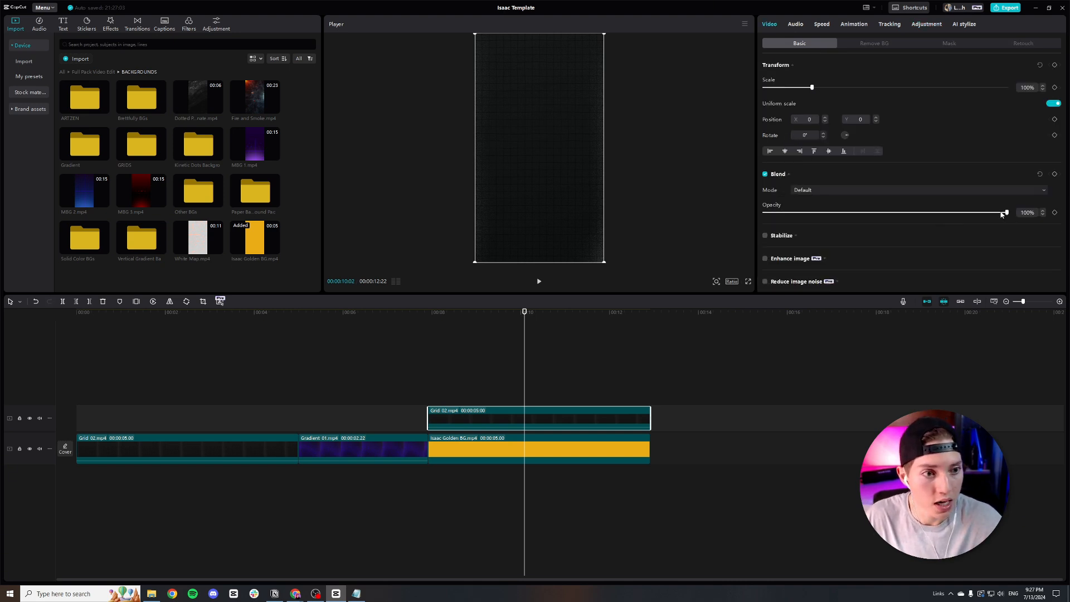
left_click_drag(1008, 214, 890, 218)
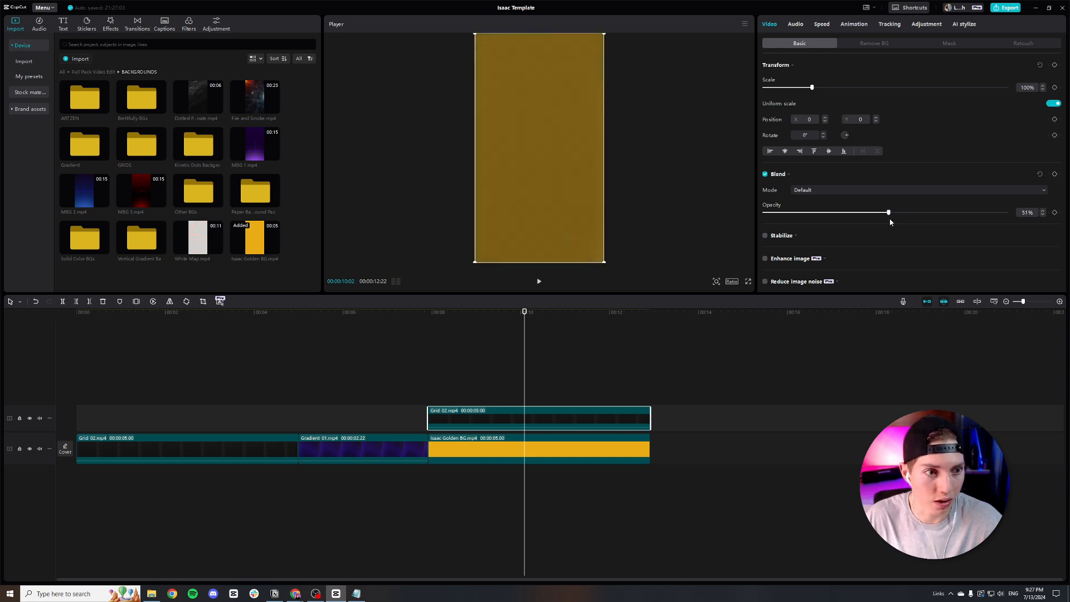
Step: Apply a horizontal mask to the overlaid grid clip with Y position -401 and feather 68, and select the gold background clip
left_click(944, 44)
left_click(813, 93)
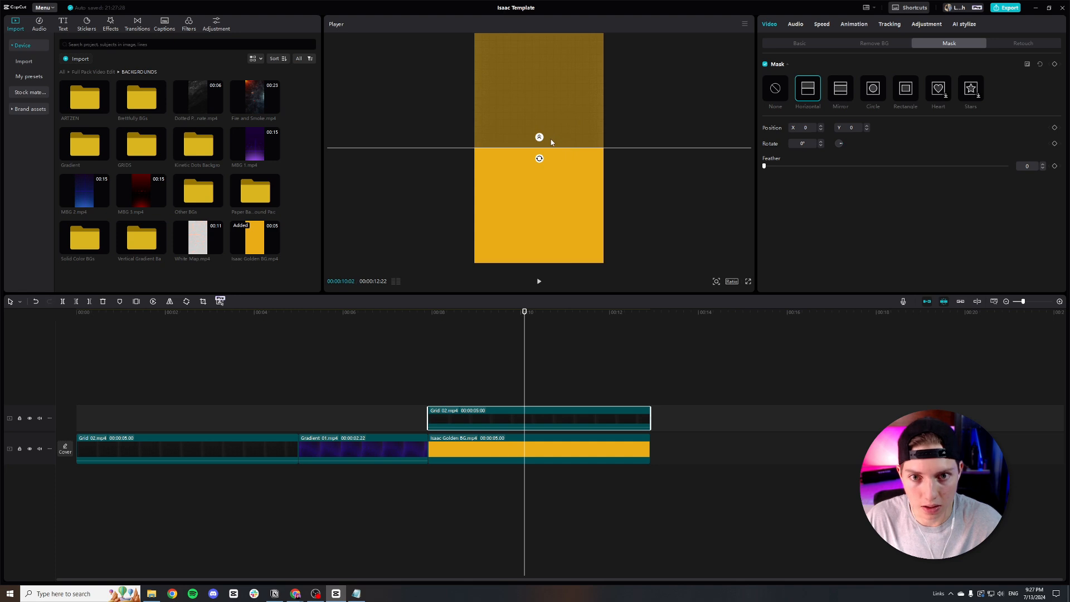
left_click_drag(551, 142, 543, 177)
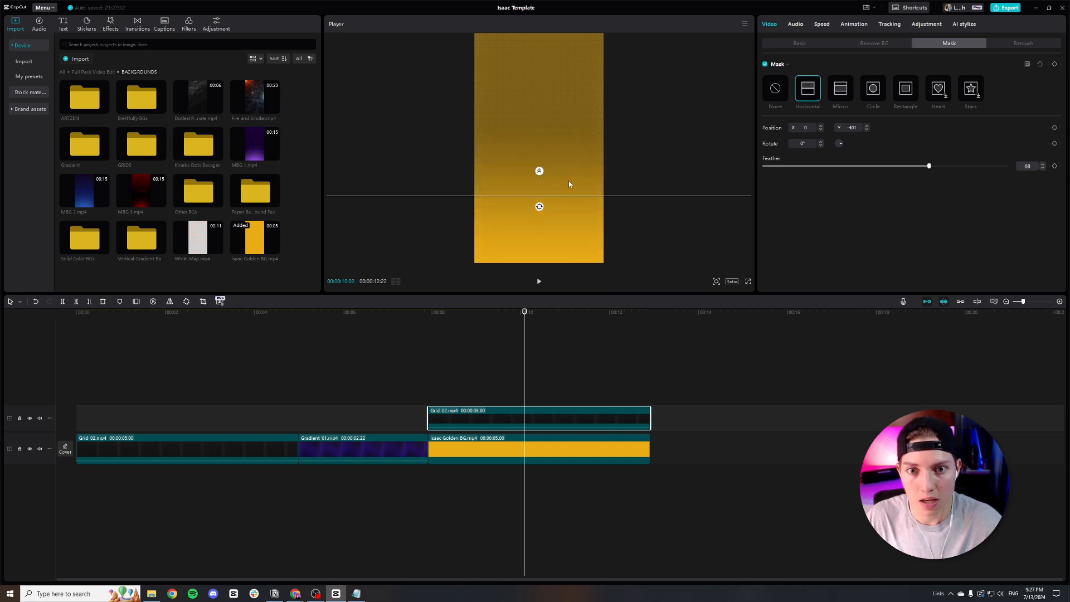
left_click(799, 43)
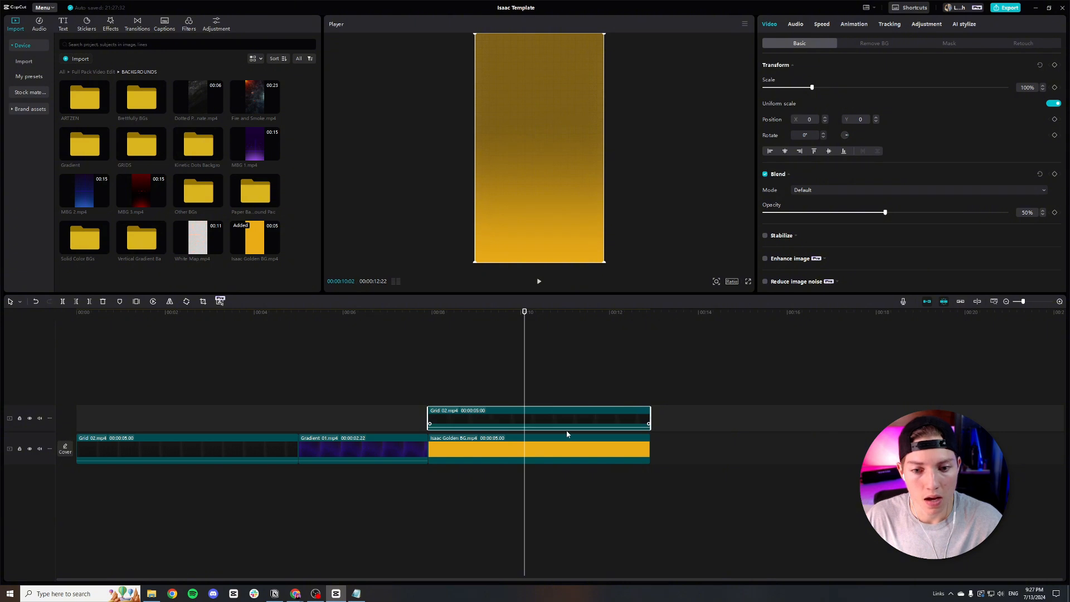
left_click(559, 456)
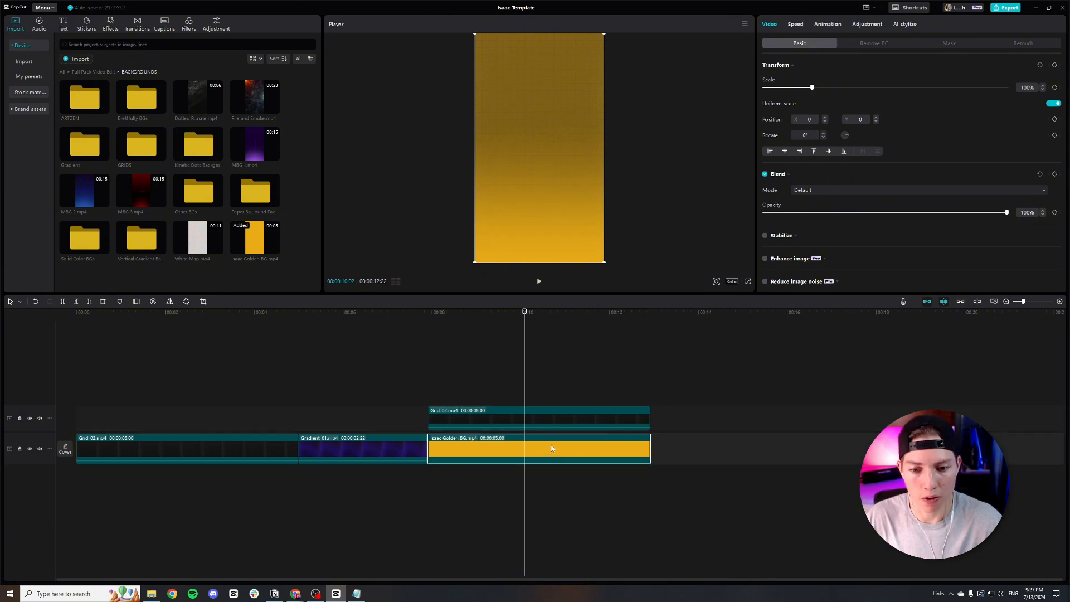
Step: Add a vignette of 20 to the gold background clip and check the result in the full-screen preview
left_click(866, 24)
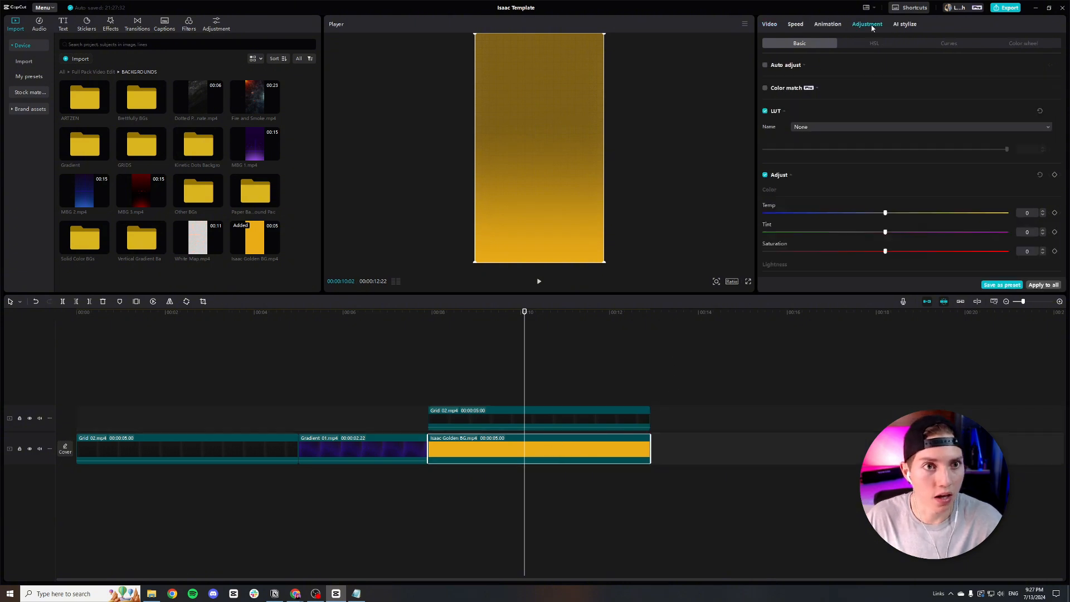
scroll(886, 161, "down", 5)
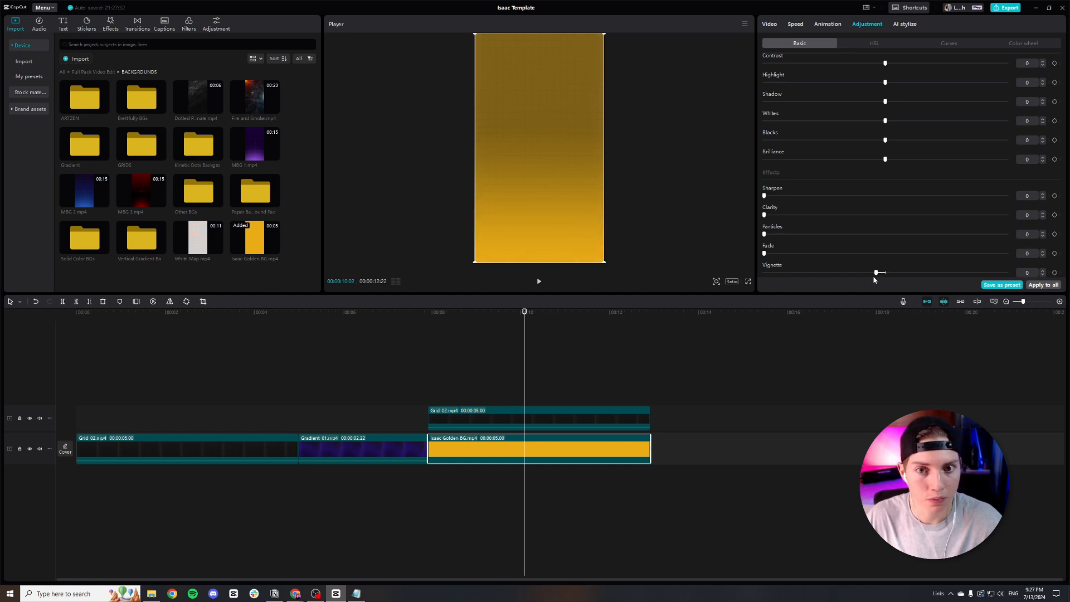
left_click_drag(884, 272, 933, 277)
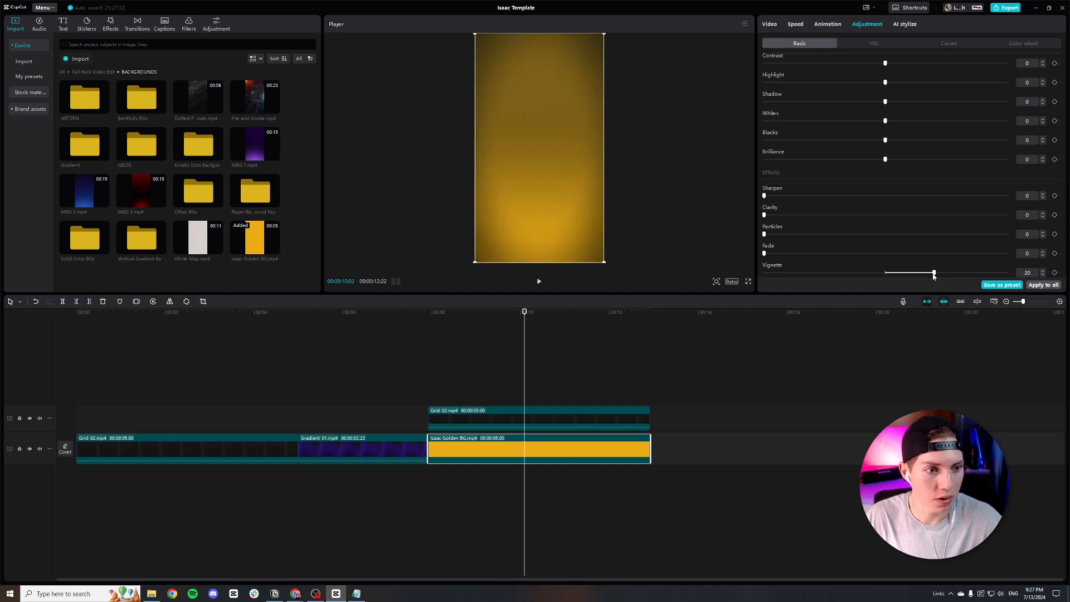
left_click(769, 24)
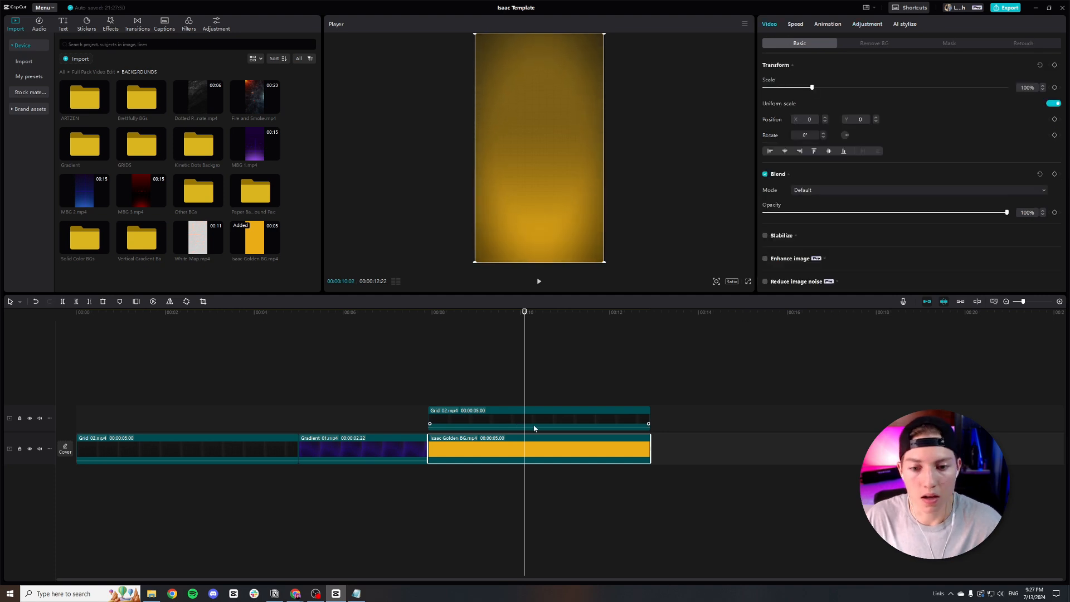
key("ctrl+shift+f")
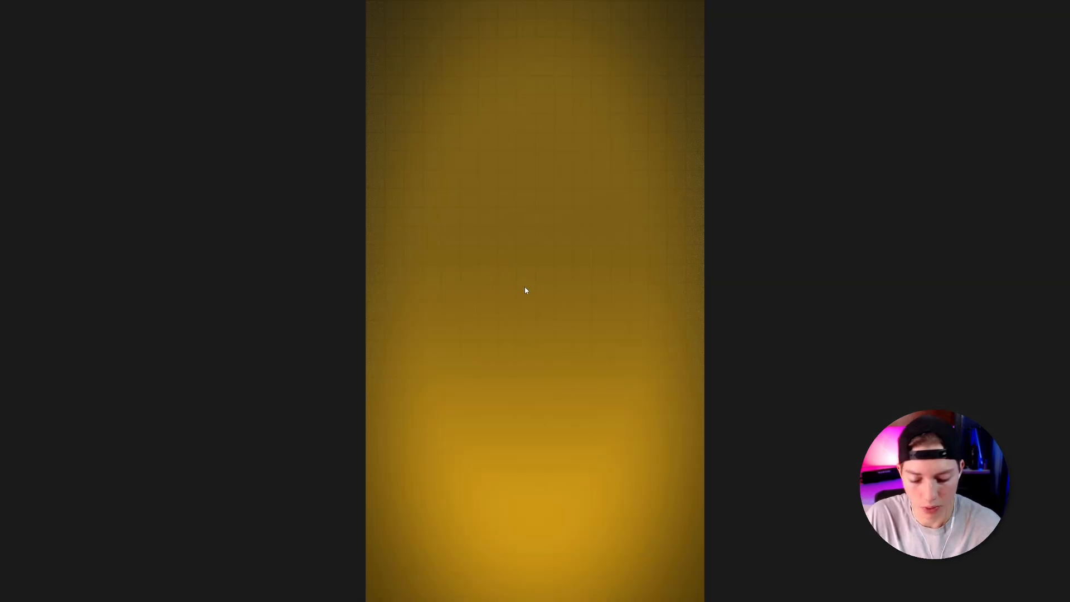
key("Escape")
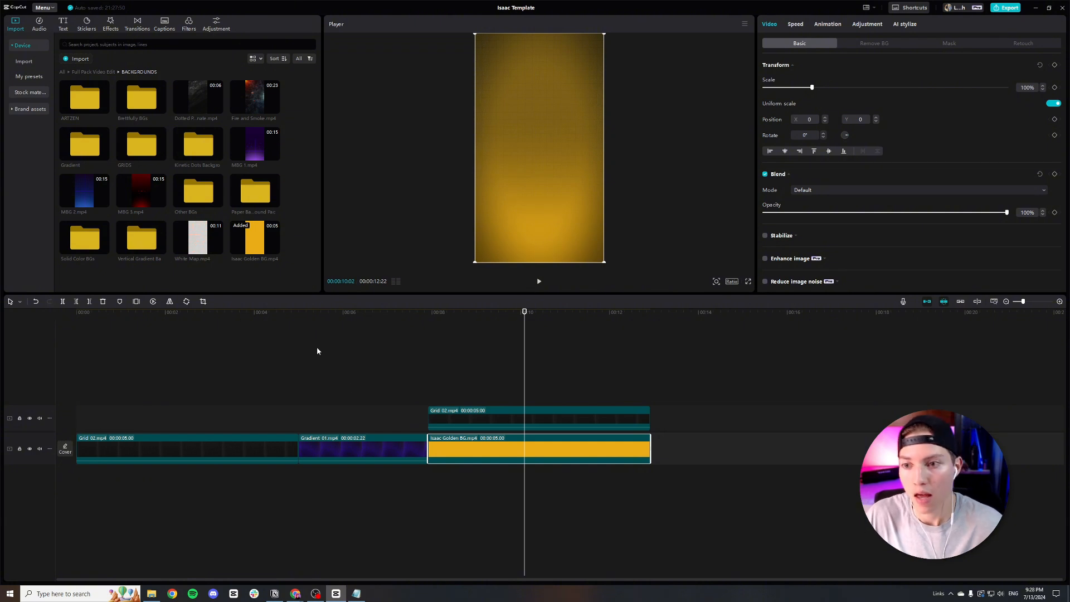
Step: Import the client's transparent logo PNG into Full Pack Video Edit and place it between the gold background and the overlaid grid clip
left_click(74, 72)
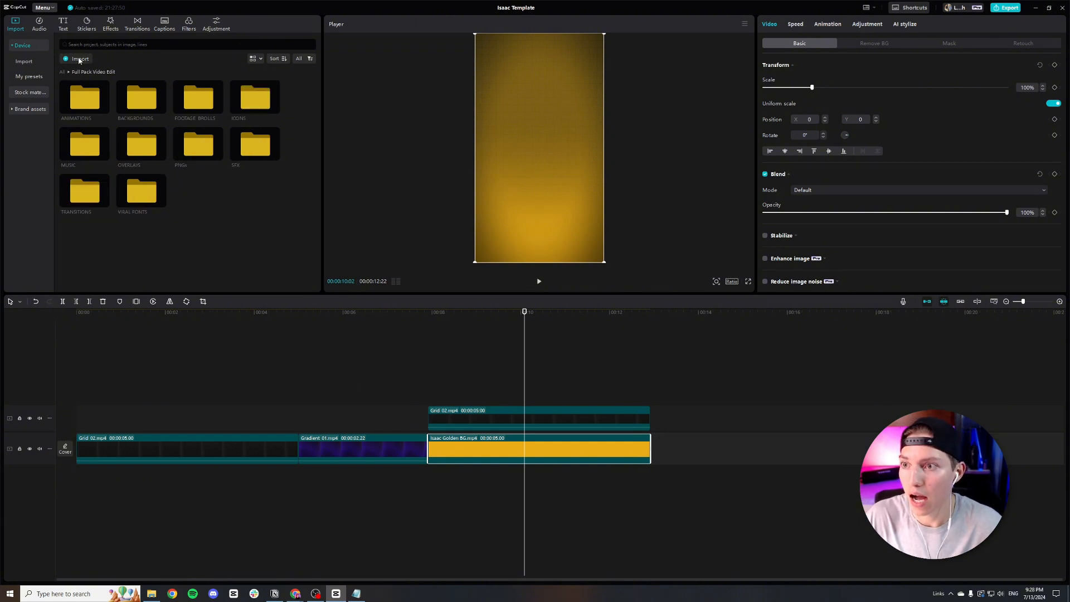
left_click(79, 59)
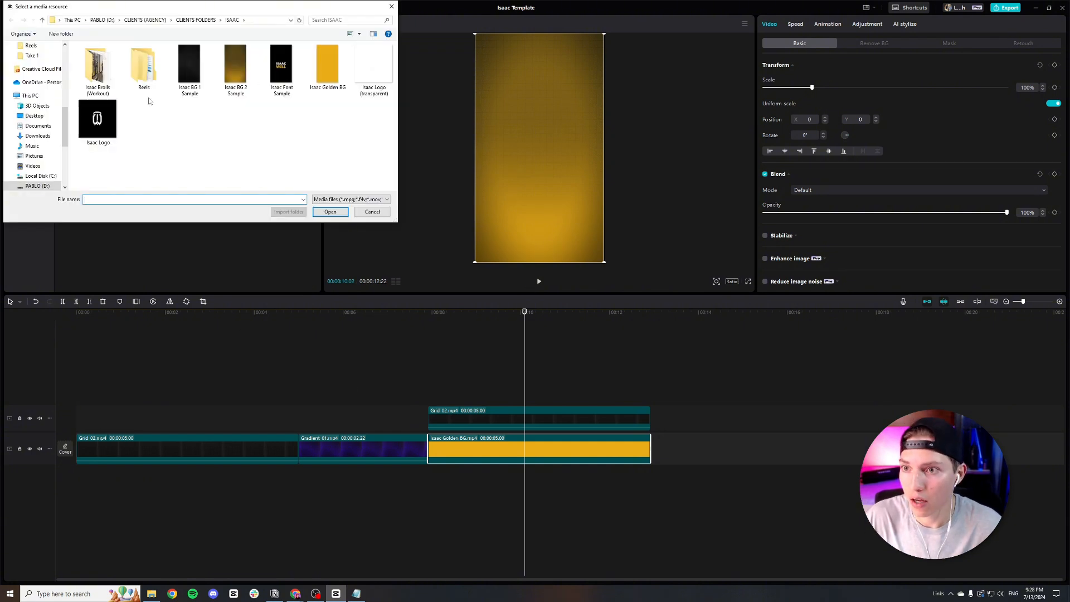
double_click(378, 84)
left_click_drag(167, 201, 437, 435)
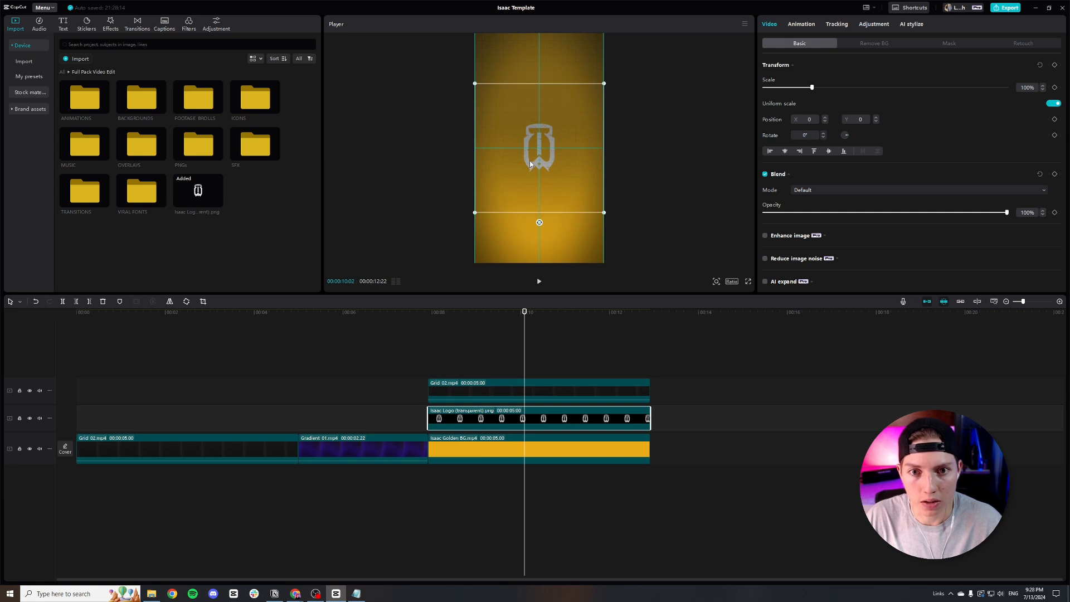
Step: Lower the logo's opacity to 20% over the gold background and check it in the full-screen preview
left_click_drag(1006, 212, 794, 217)
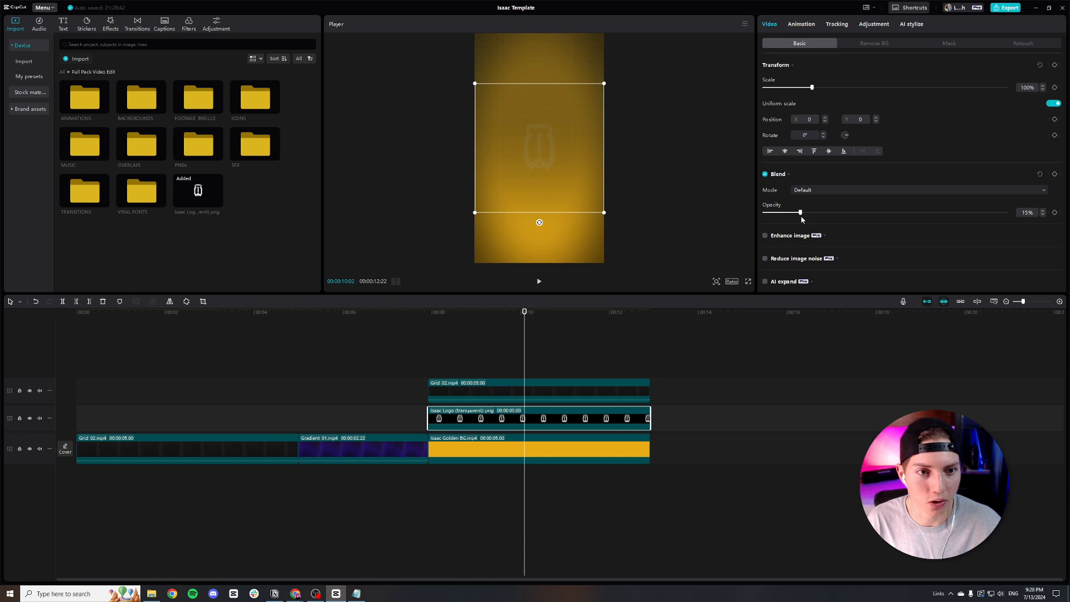
left_click_drag(802, 220, 813, 220)
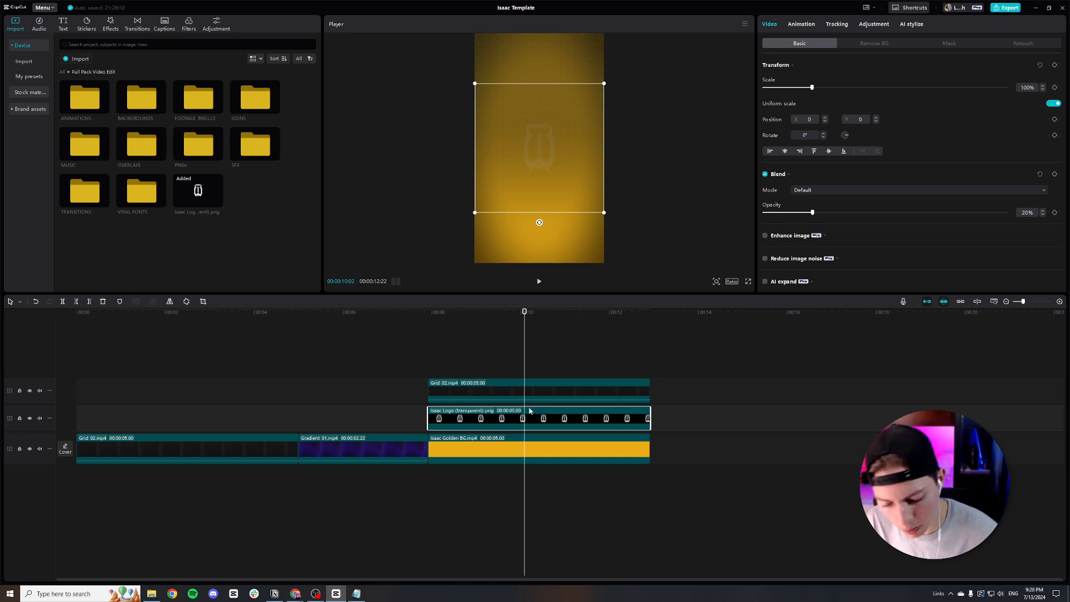
key("ctrl+shift+f")
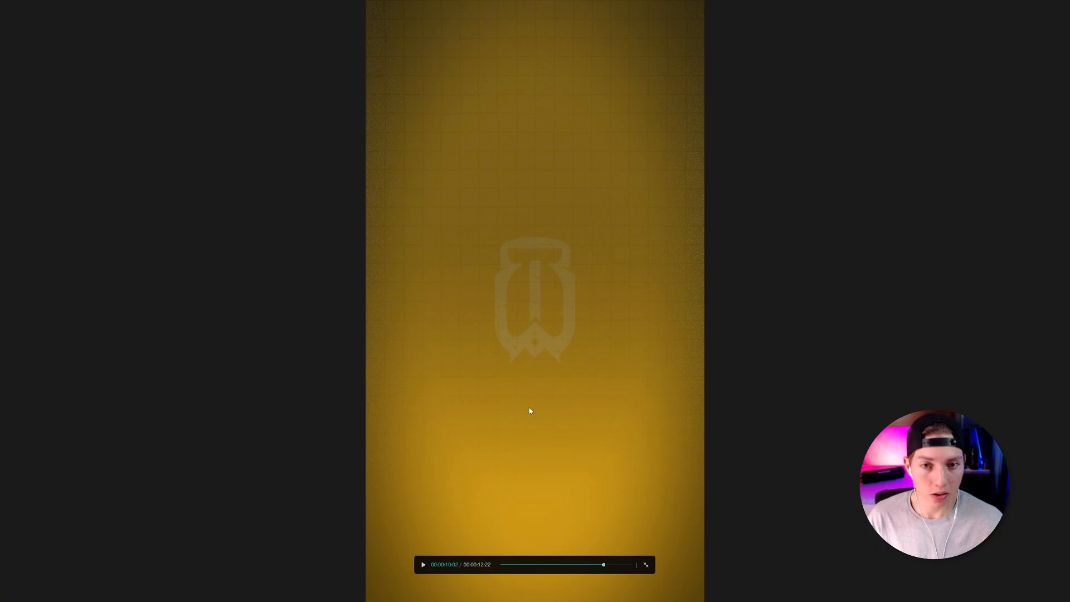
key("Escape")
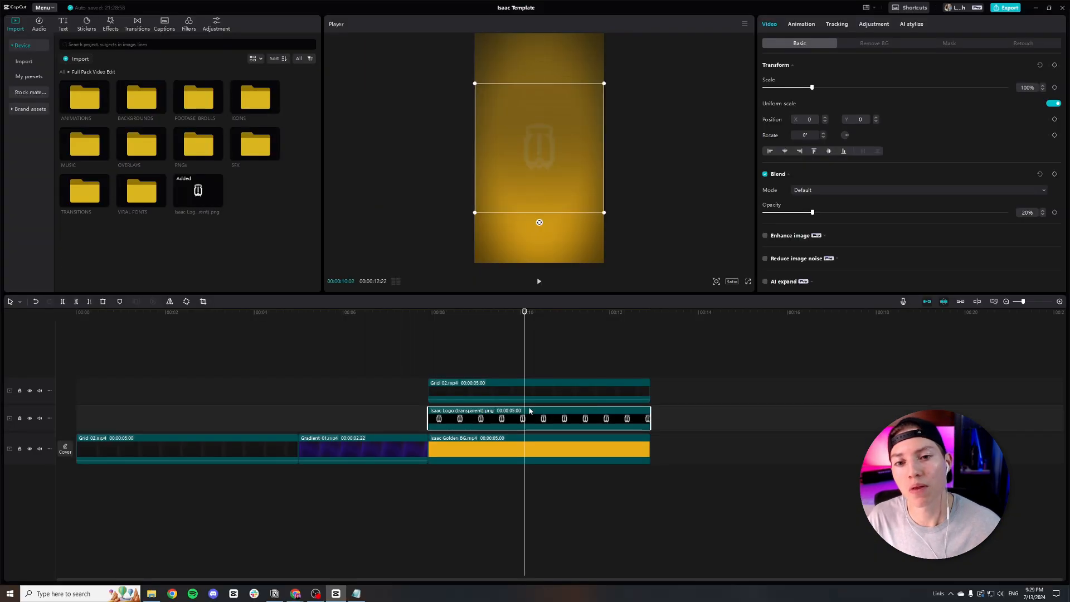
Step: Combine the gold background, logo and overlaid grid clips into one compound clip
left_click(672, 452)
left_click_drag(672, 460, 594, 393)
right_click(584, 393)
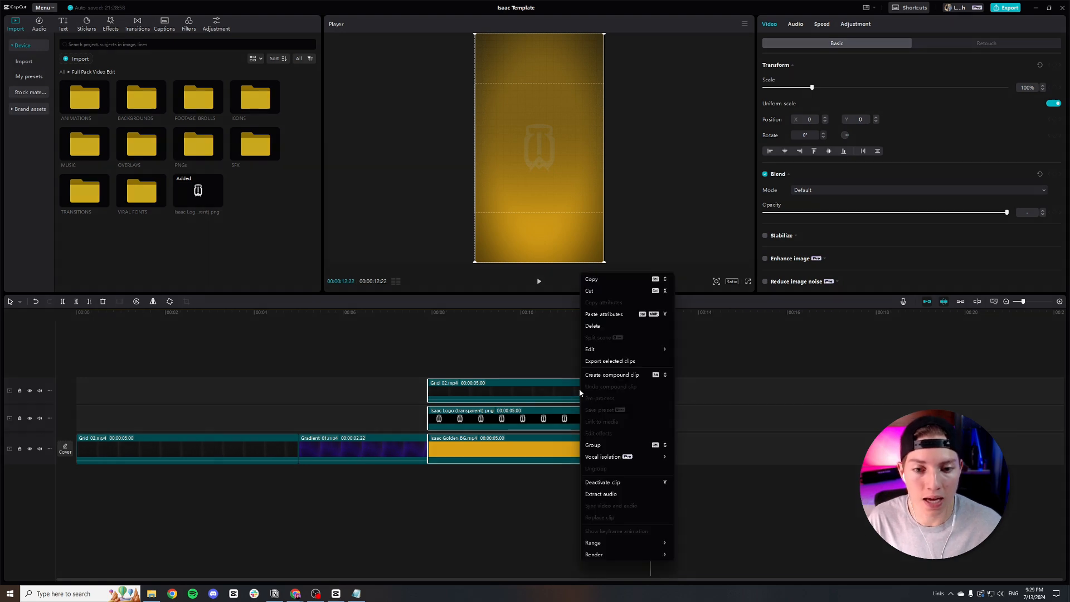
left_click(587, 380)
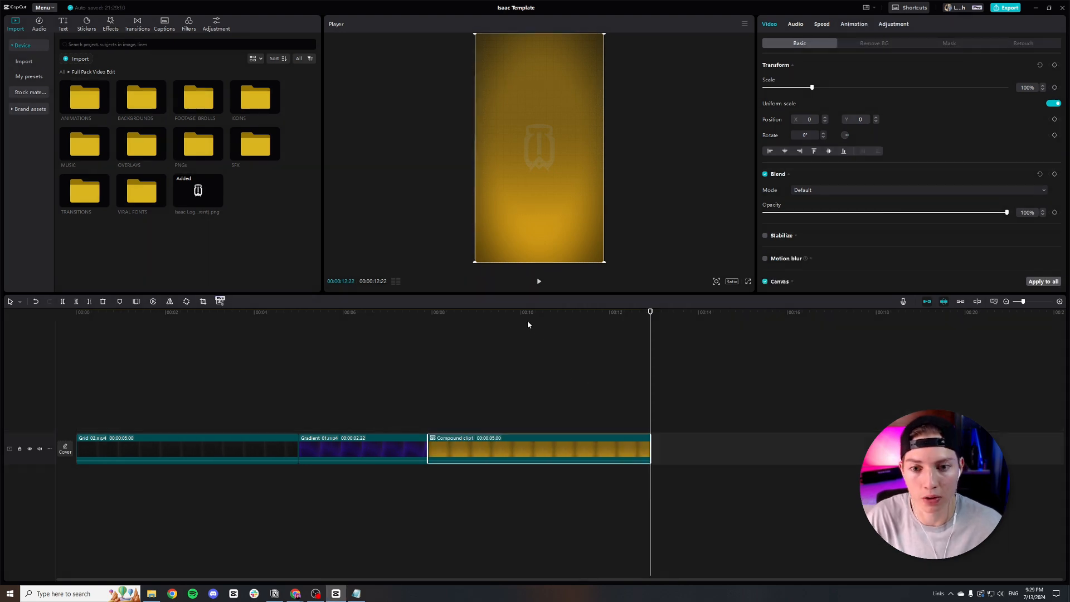
left_click_drag(527, 319, 528, 372)
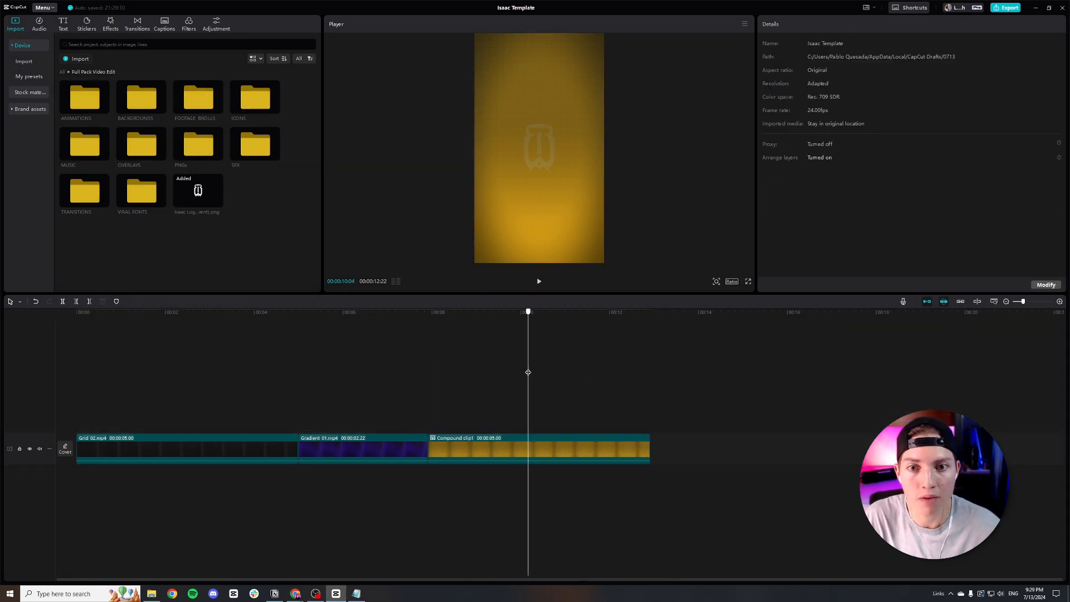
Step: Place the transparent logo on a track above the Gradient_01 clip and trim it to that clip's length
left_click_drag(529, 325, 355, 480)
left_click(365, 450)
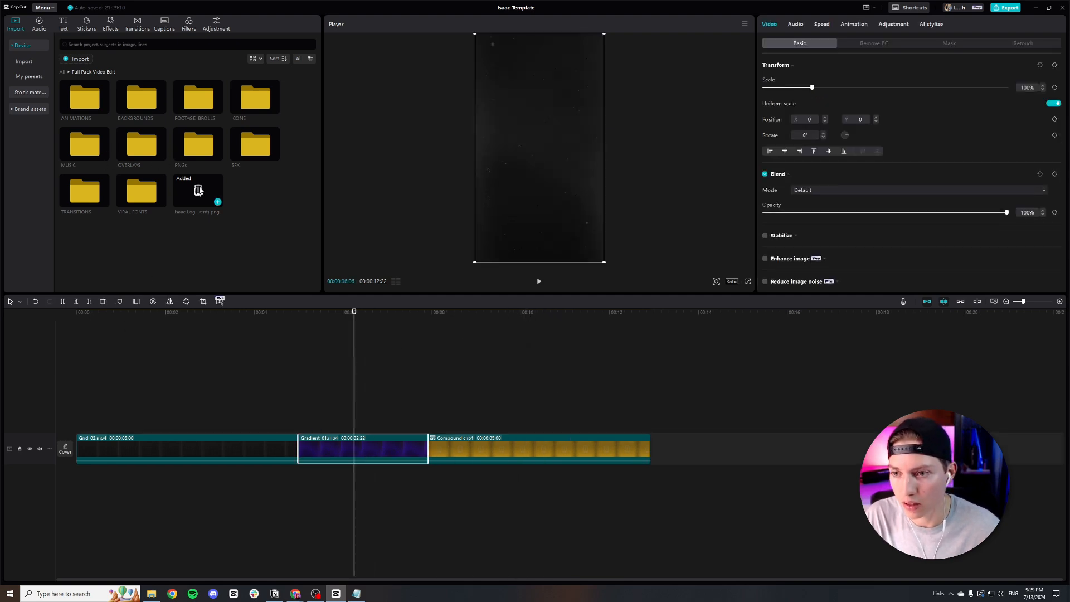
left_click_drag(201, 194, 299, 419)
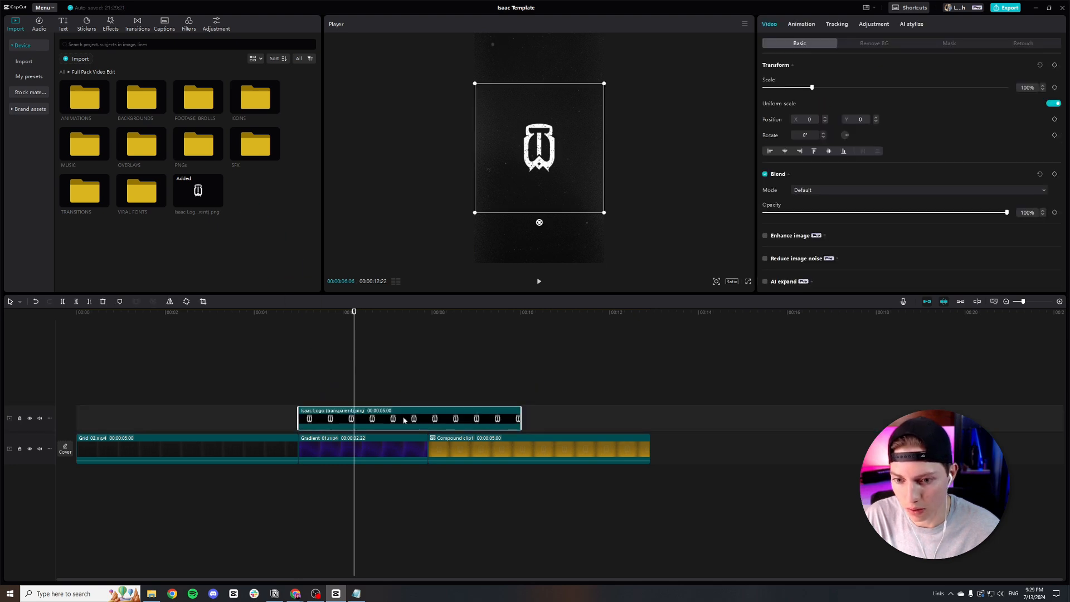
left_click_drag(518, 419, 429, 419)
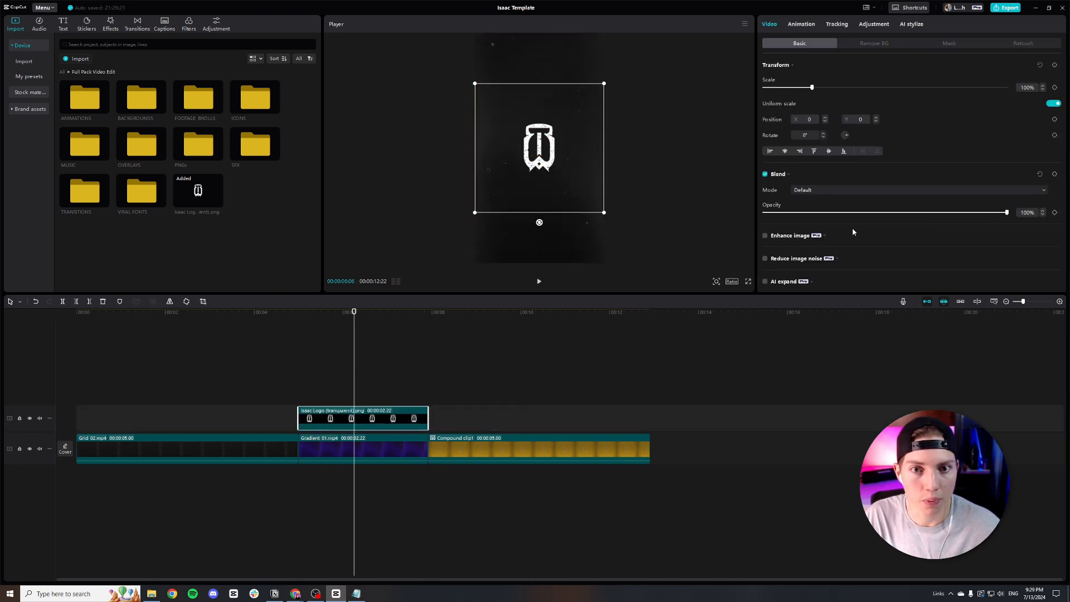
Step: Lower the opacity of the logo over the Gradient_01 clip to slightly below 8%, checking it in the full-screen preview
left_click_drag(1006, 215, 783, 221)
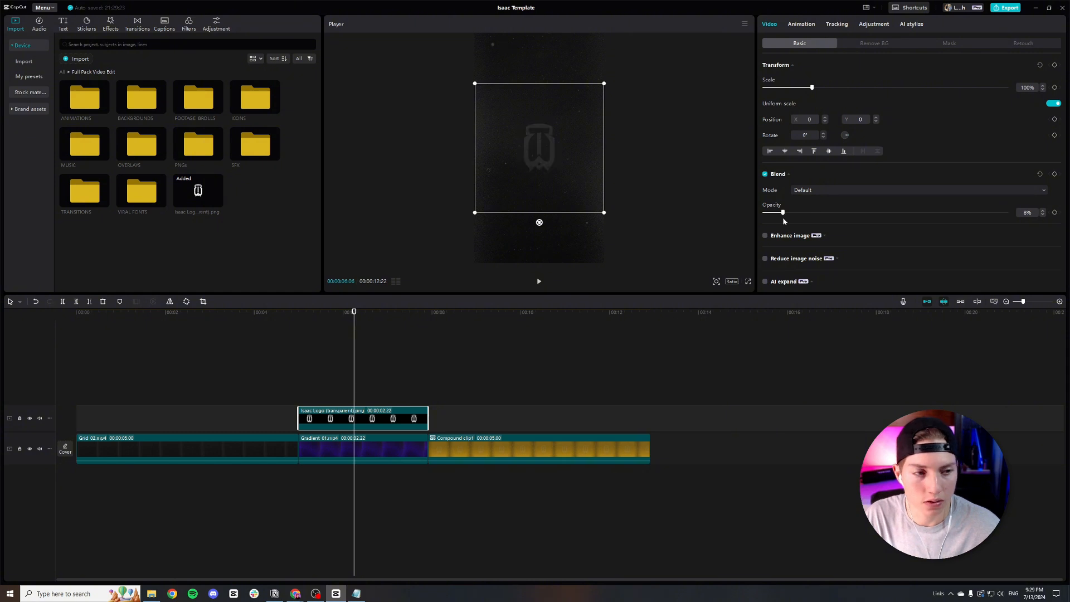
key("ctrl+shift+f")
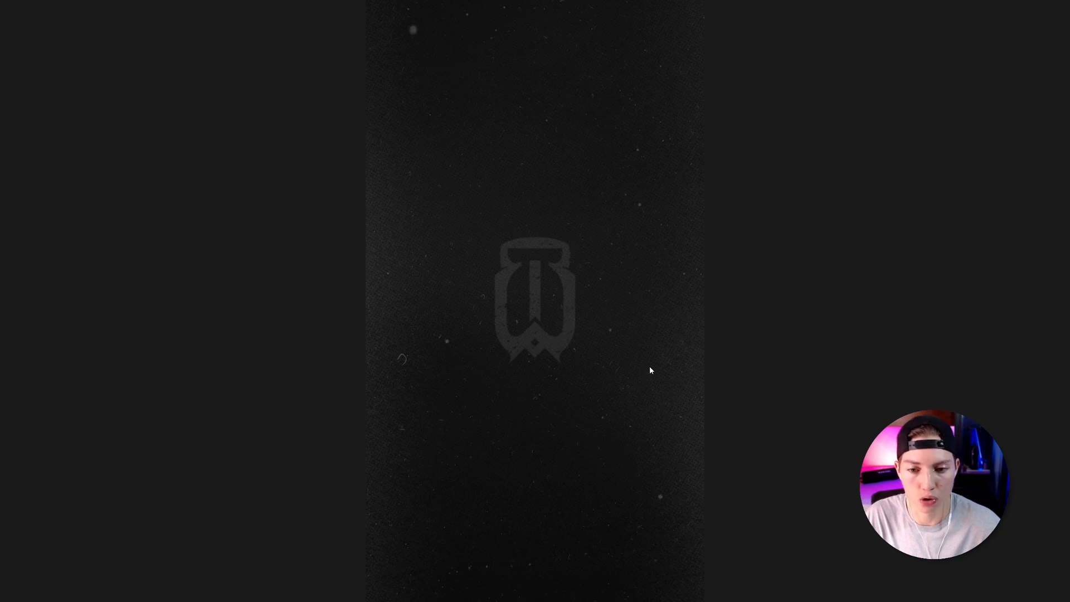
key("Escape")
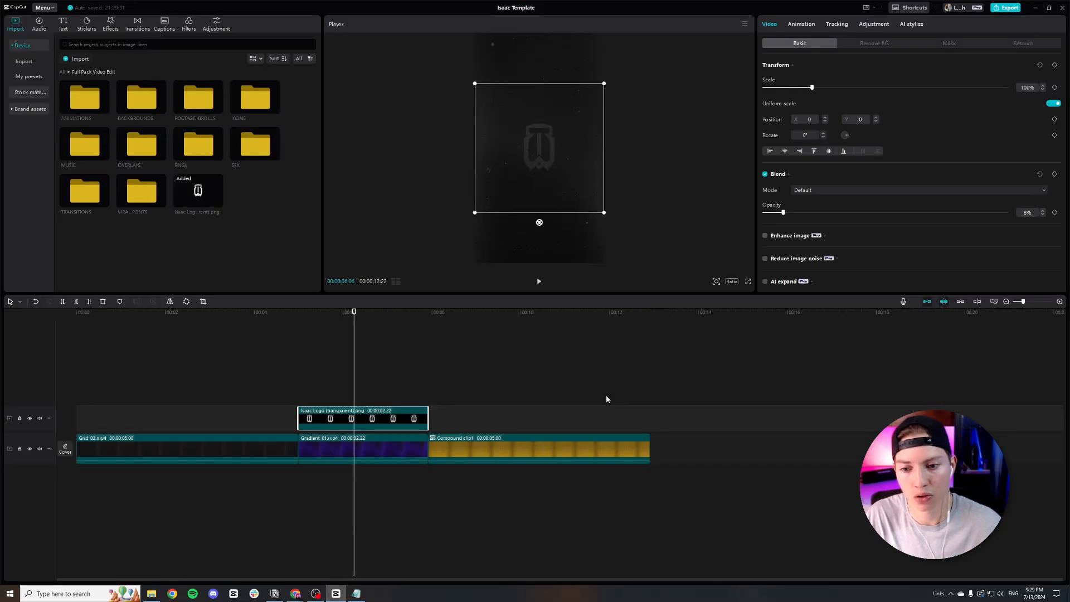
left_click_drag(786, 216, 780, 216)
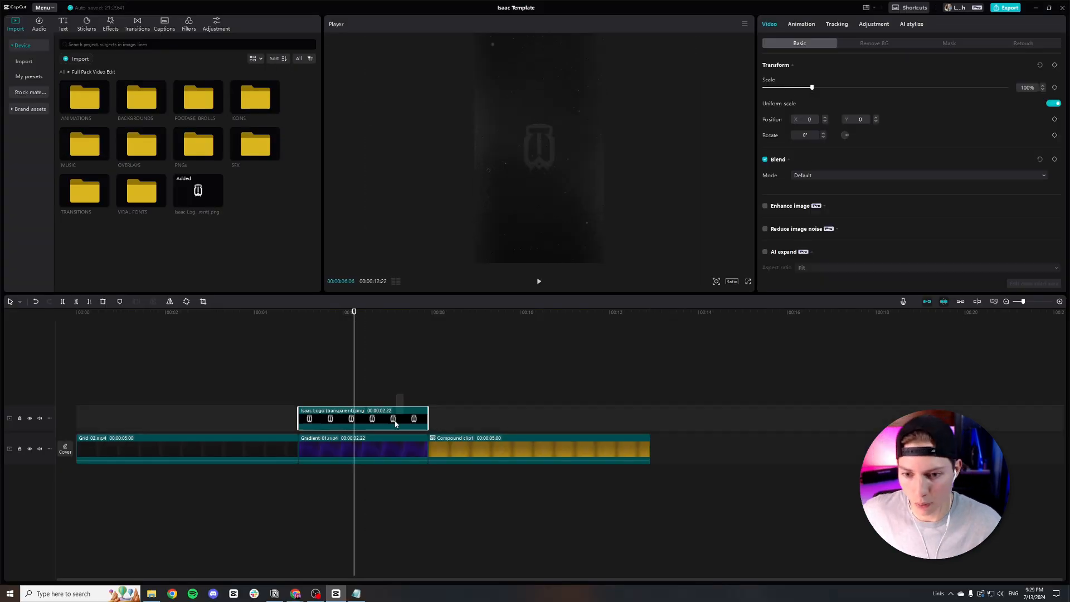
Step: Combine the Gradient_01 clip and the logo above it into a compound clip
left_click(393, 448, "ctrl")
right_click(393, 448)
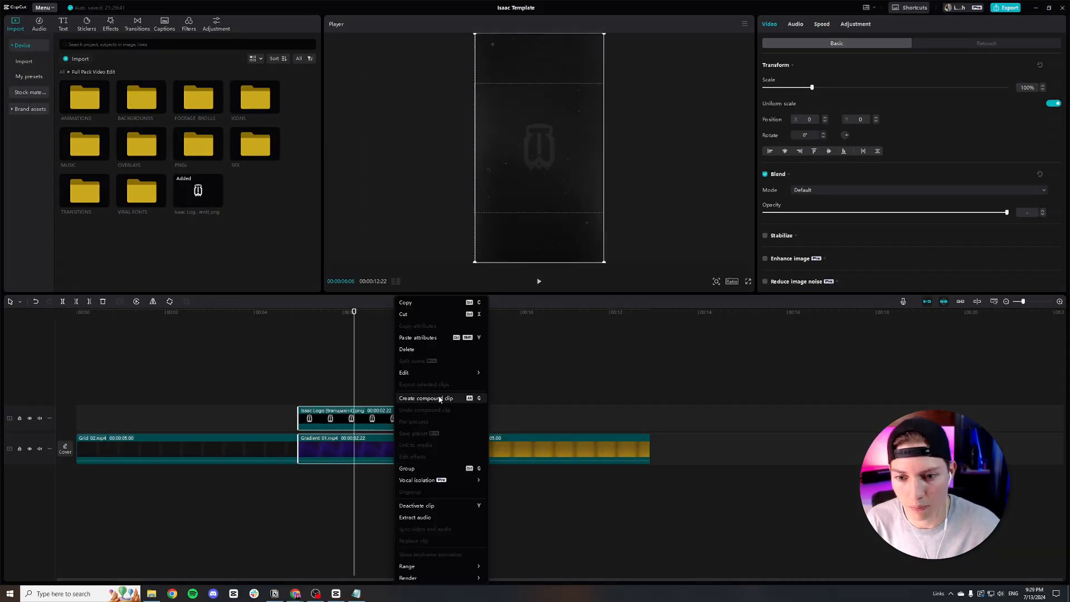
left_click(438, 400)
Step: Preview the Grid_02 clip full screen and place the transparent logo above it from the start of the timeline
left_click(175, 346)
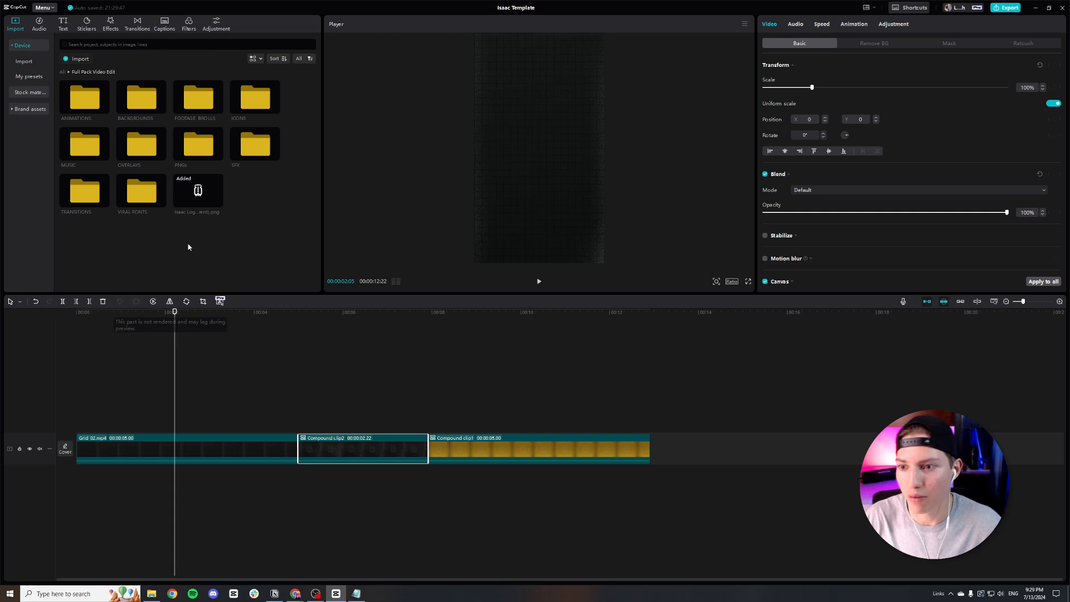
left_click(208, 444)
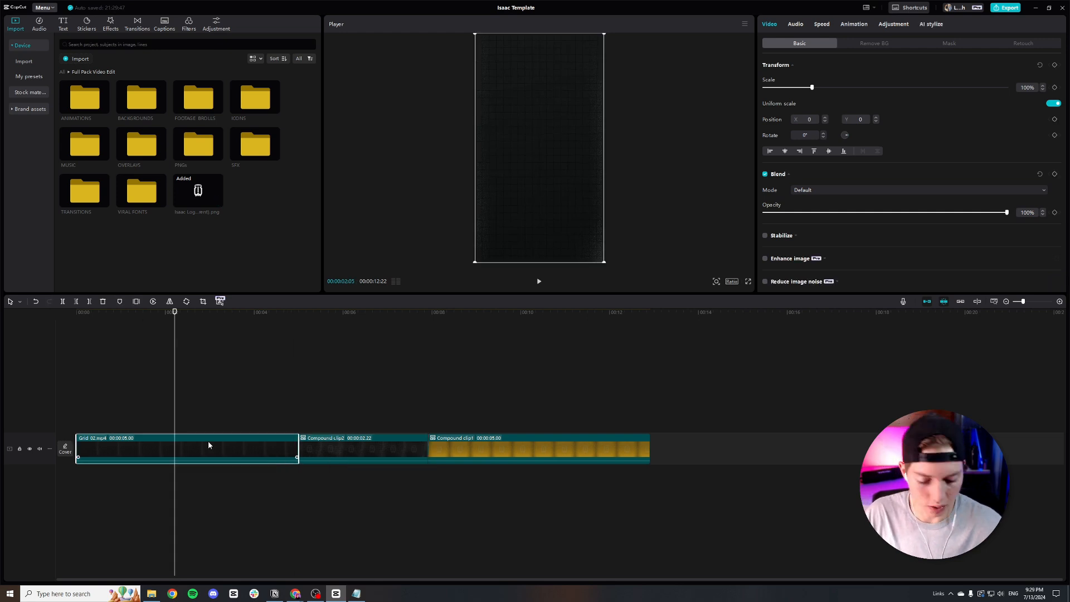
key("ctrl+shift+f")
key("Escape")
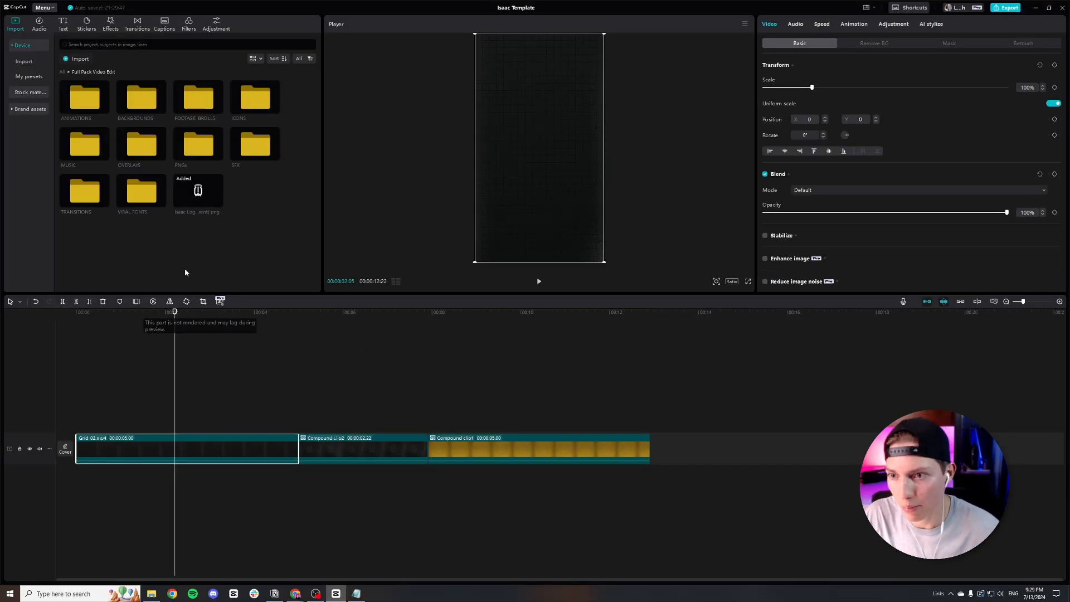
left_click_drag(198, 193, 76, 423)
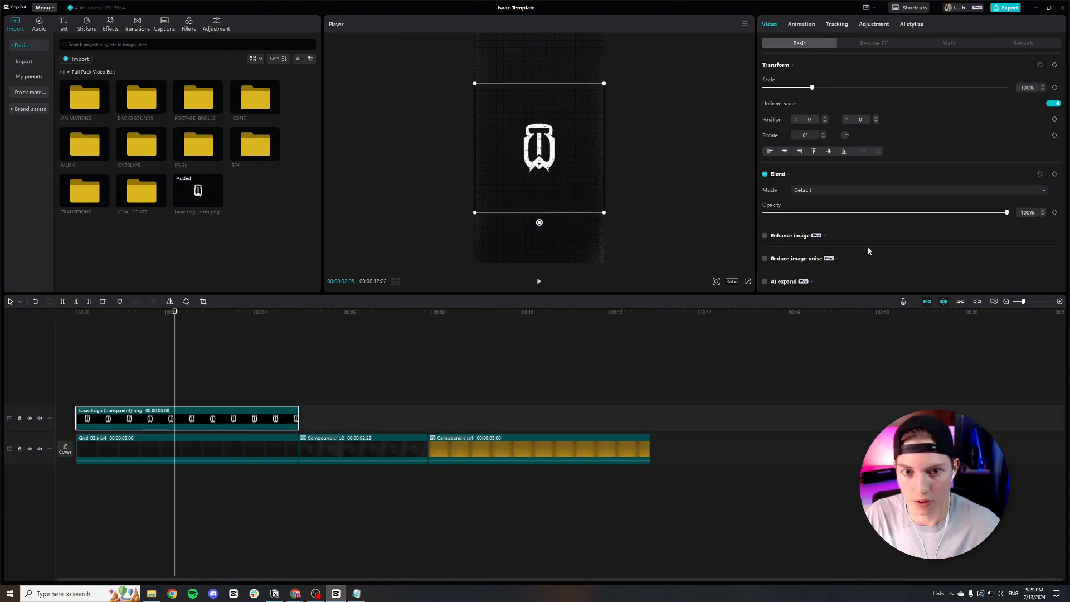
Step: Fade the logo over the Grid_02 clip to a faint watermark and combine both into a compound clip
left_click_drag(1007, 214, 783, 220)
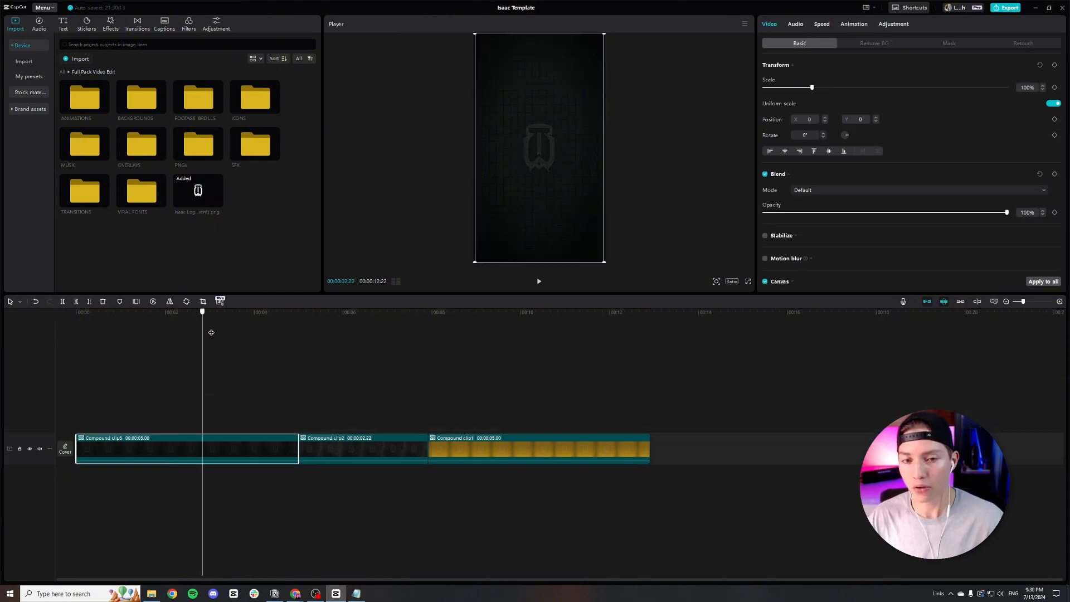
left_click_drag(210, 330, 255, 382)
Step: Add a default text layer above the first compound clip, spanning that clip's full length
left_click(63, 23)
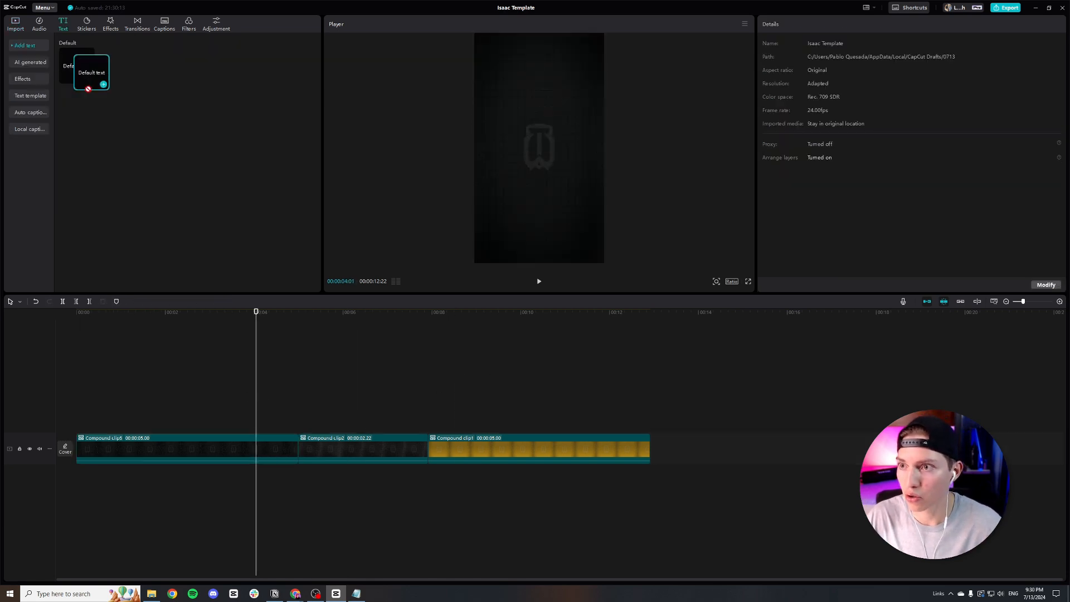
left_click_drag(84, 72, 81, 427)
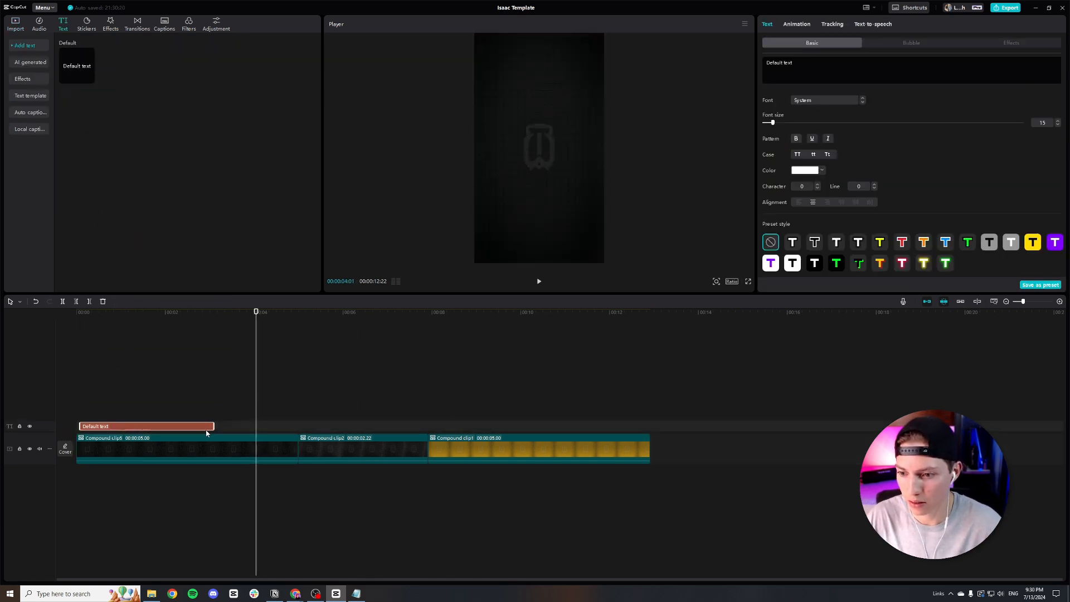
left_click_drag(259, 312, 105, 353)
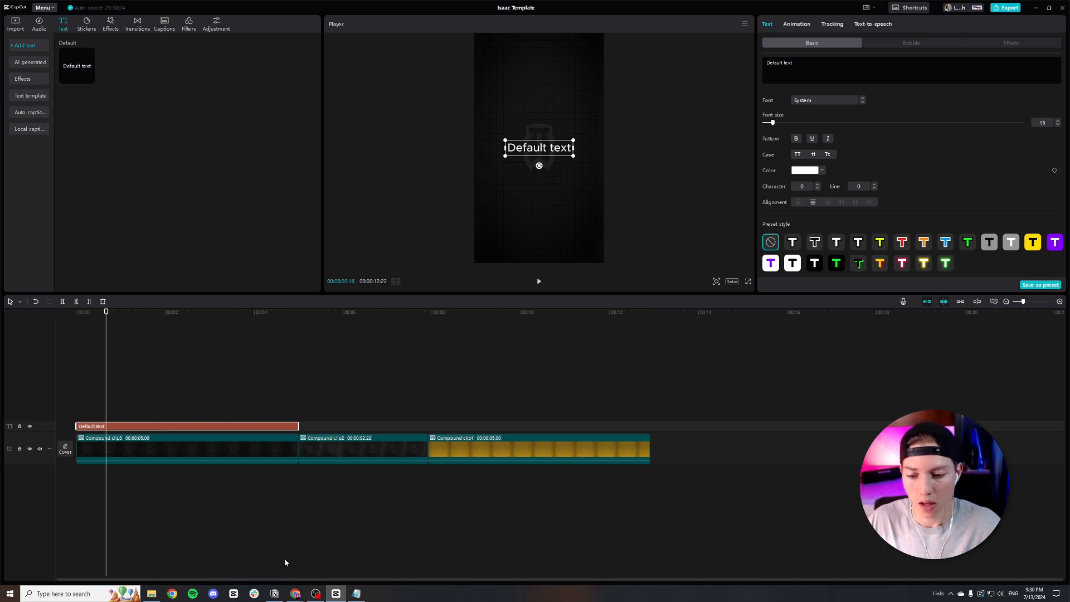
Step: Look up the brand font in the client's Notepad brand info file and set the default text's font to Montserrat
left_click(356, 593)
left_click_drag(377, 160, 339, 160)
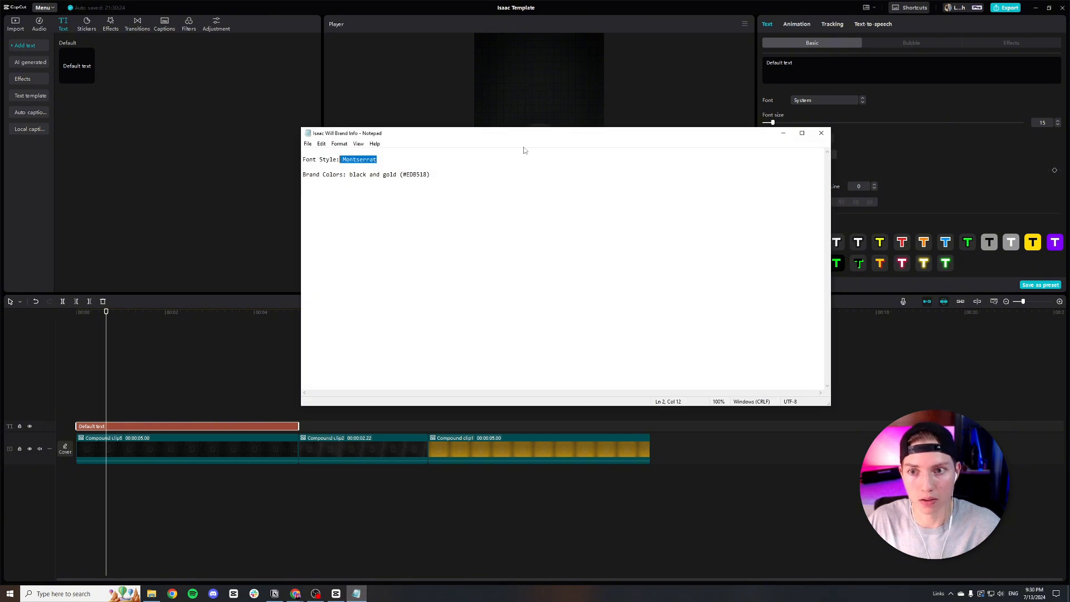
left_click(783, 133)
left_click(820, 99)
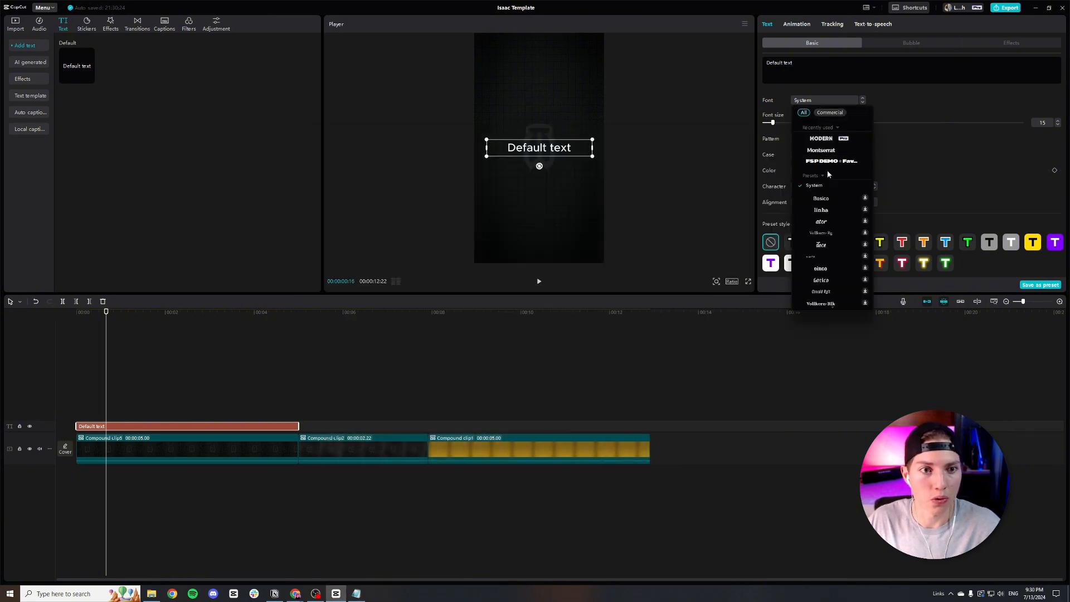
left_click(829, 151)
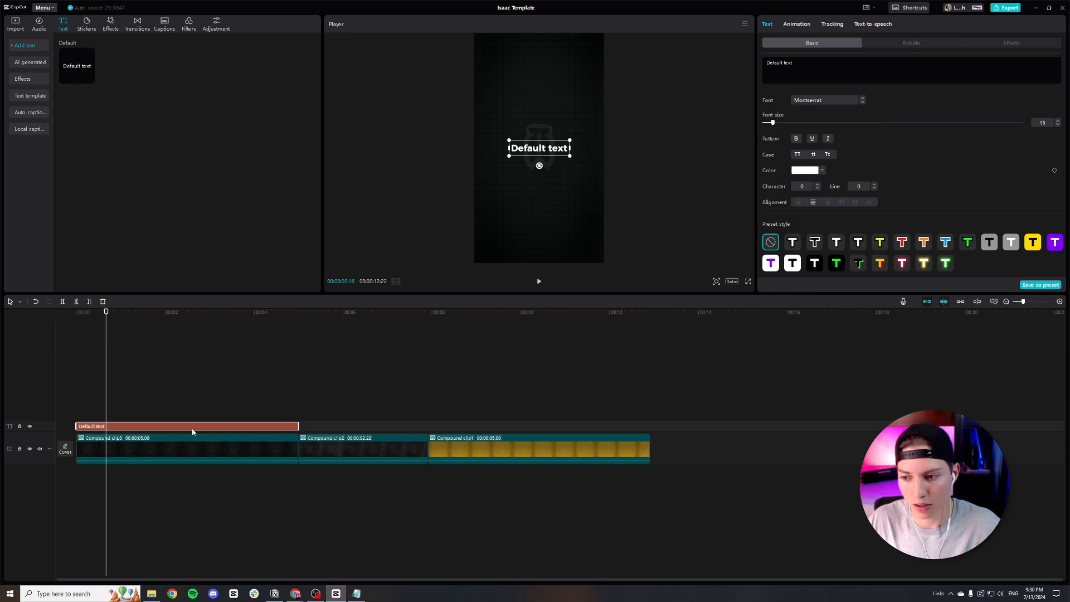
Step: Replace the default text above the first compound clip with the client's first name in capitals and enlarge it to about twice its size
left_click_drag(806, 66, 676, 66)
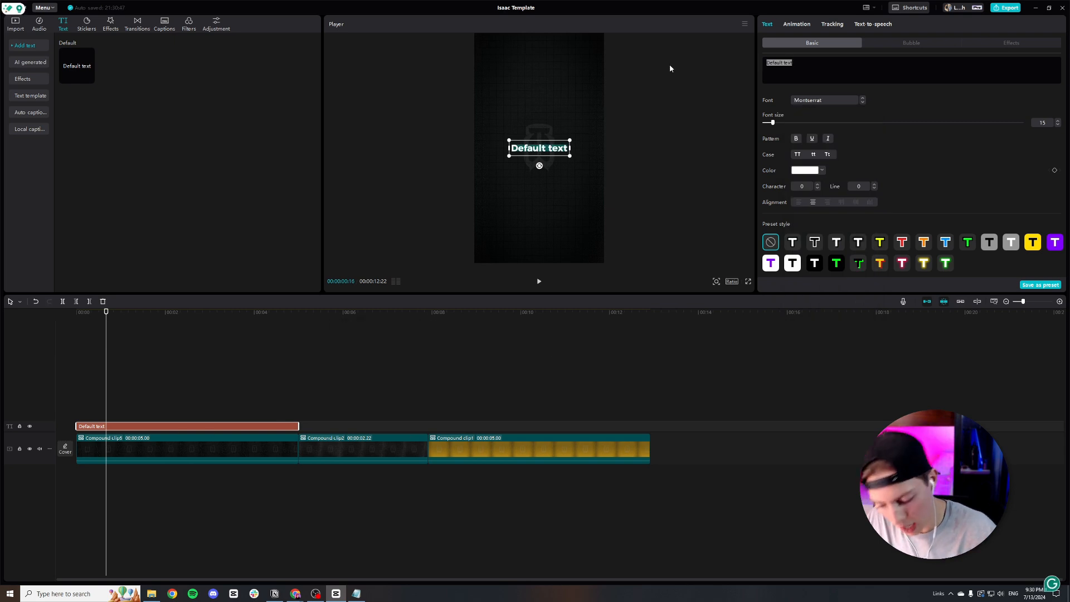
type("ISAAC")
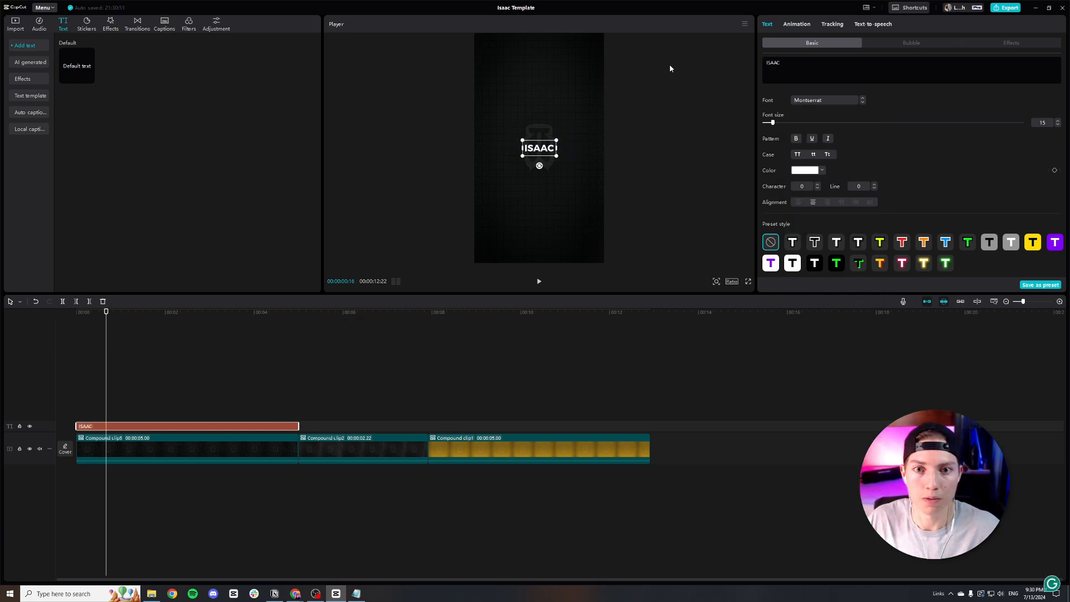
left_click_drag(522, 156, 501, 169)
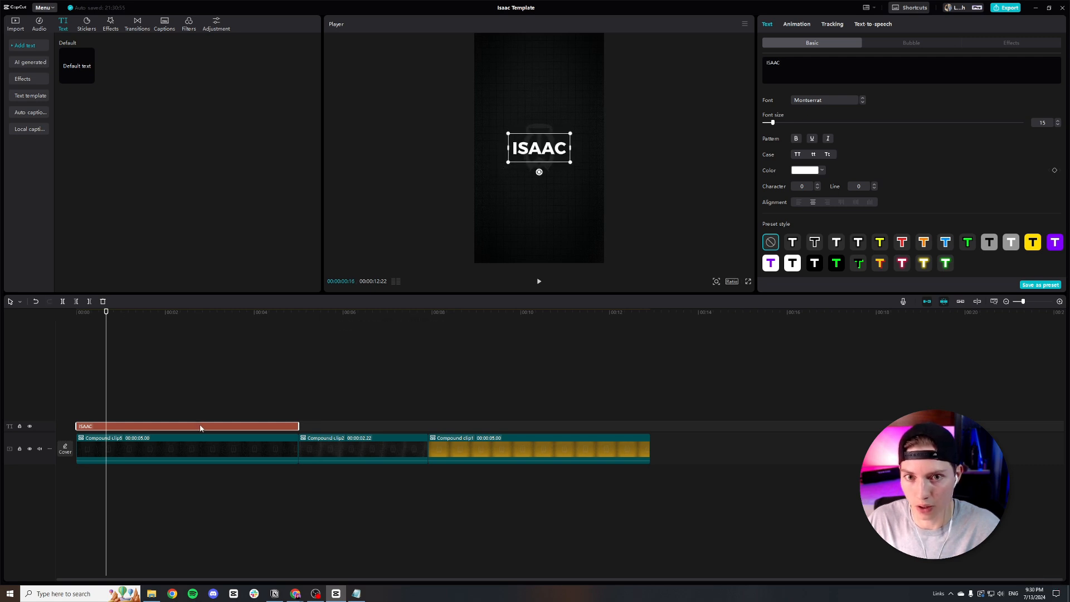
Step: Add a default text layer above the second compound clip, starting at the cut and trimmed to that clip's full length
left_click_drag(107, 319, 236, 354)
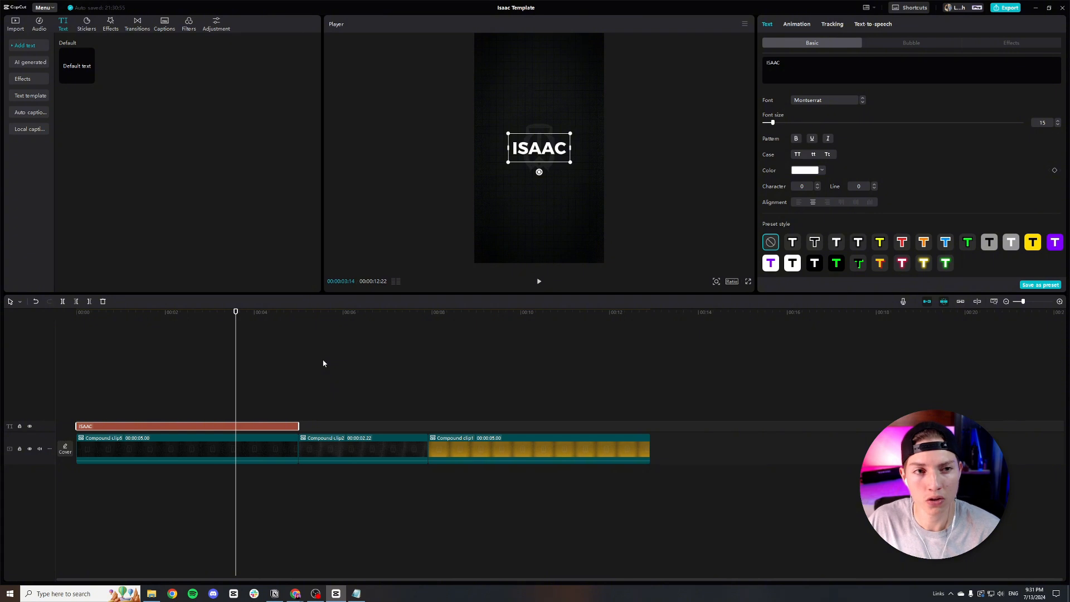
key("Down")
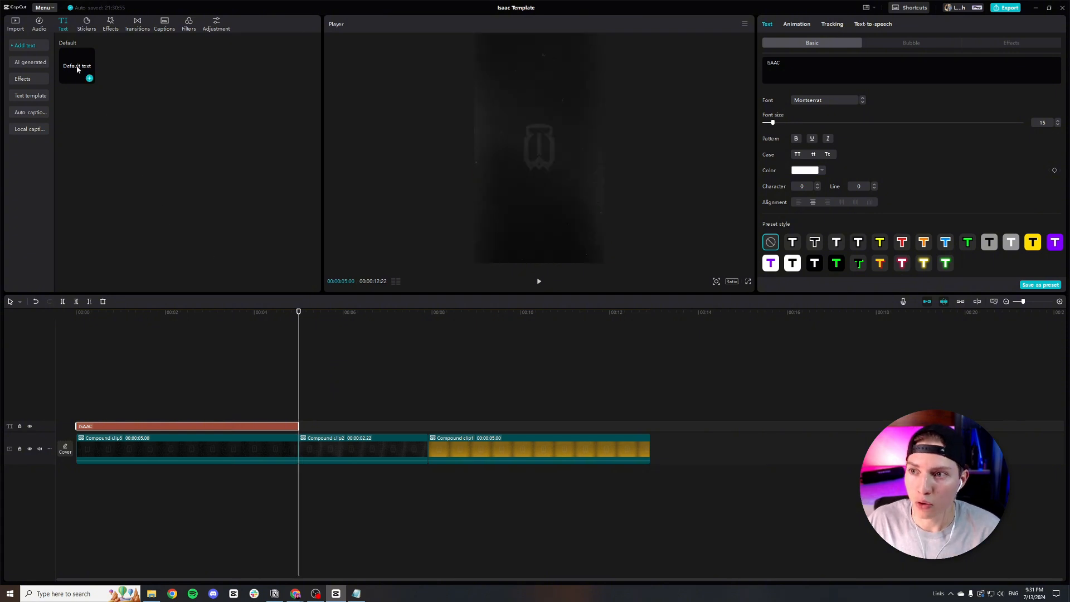
left_click_drag(77, 68, 300, 429)
left_click_drag(432, 426, 427, 426)
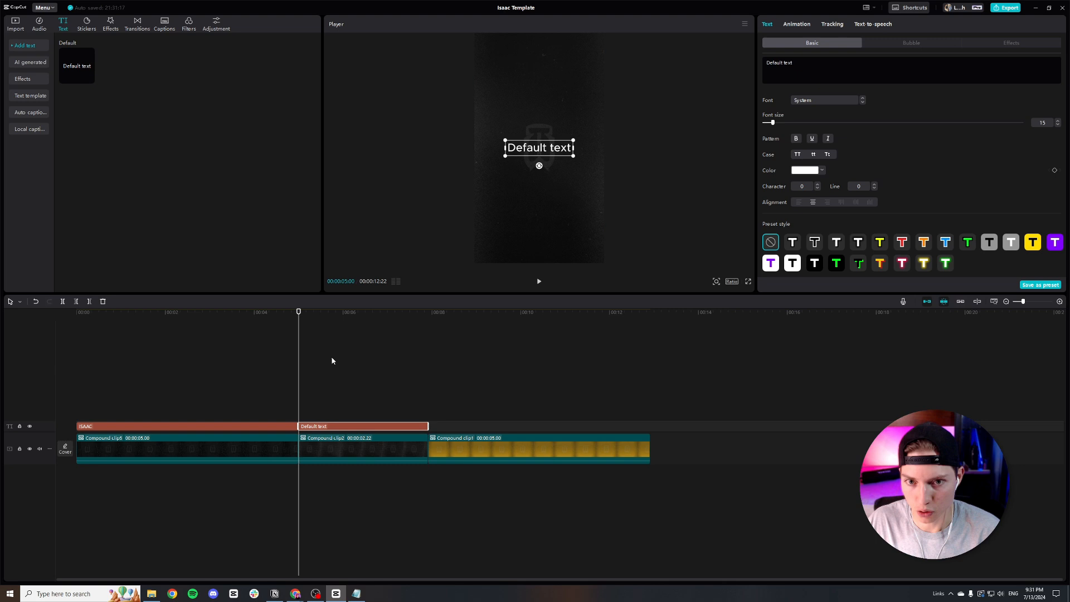
Step: Set the font of the default text above the second compound clip to ZY Modern
left_click_drag(299, 313, 337, 327)
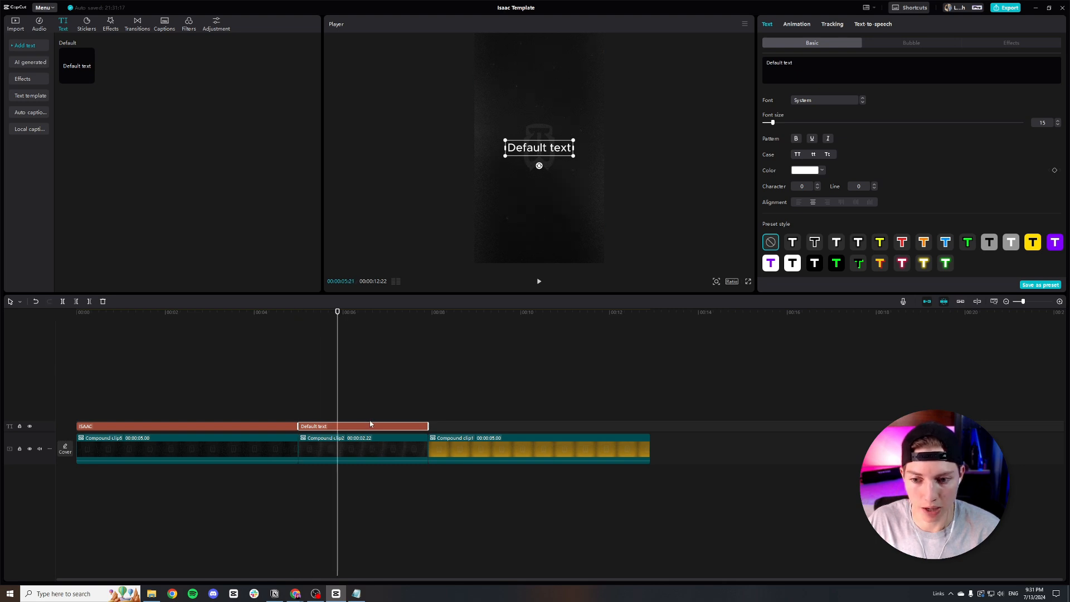
left_click(814, 101)
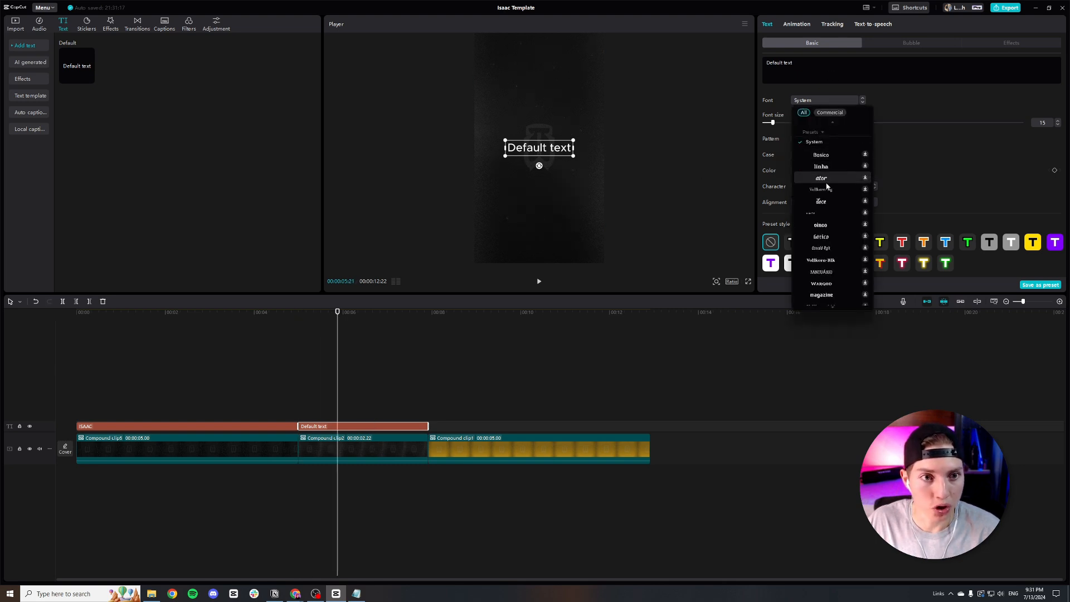
scroll(826, 184, "down", 2)
scroll(828, 195, "down", 1)
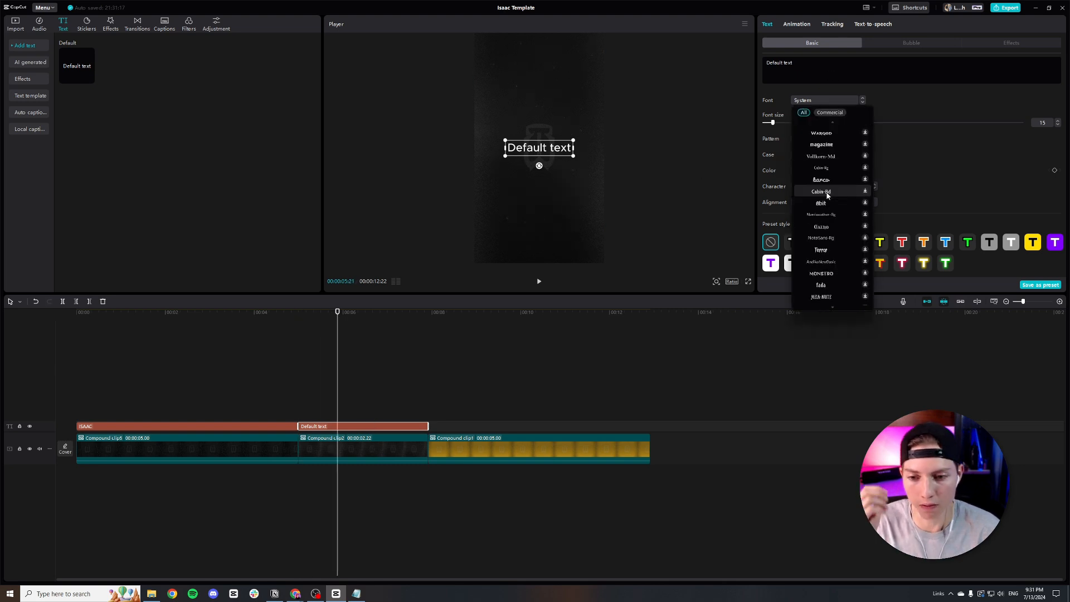
scroll(827, 195, "down", 5)
left_click(828, 201)
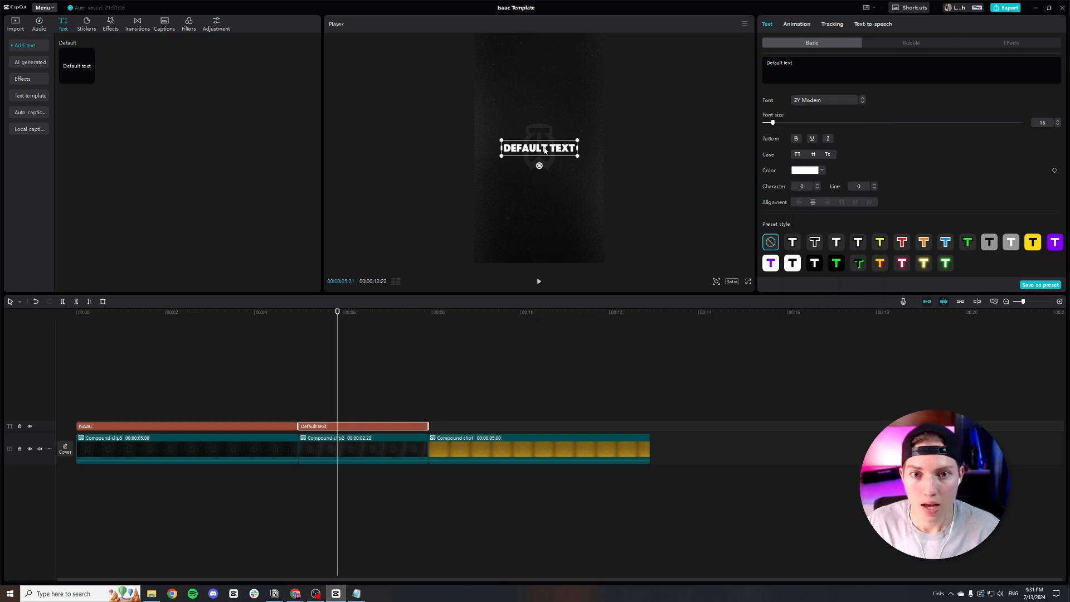
Step: Change the second clip's text to TITLE, enlarge it, and position it centred in the upper part of the frame
left_click_drag(791, 64, 735, 61)
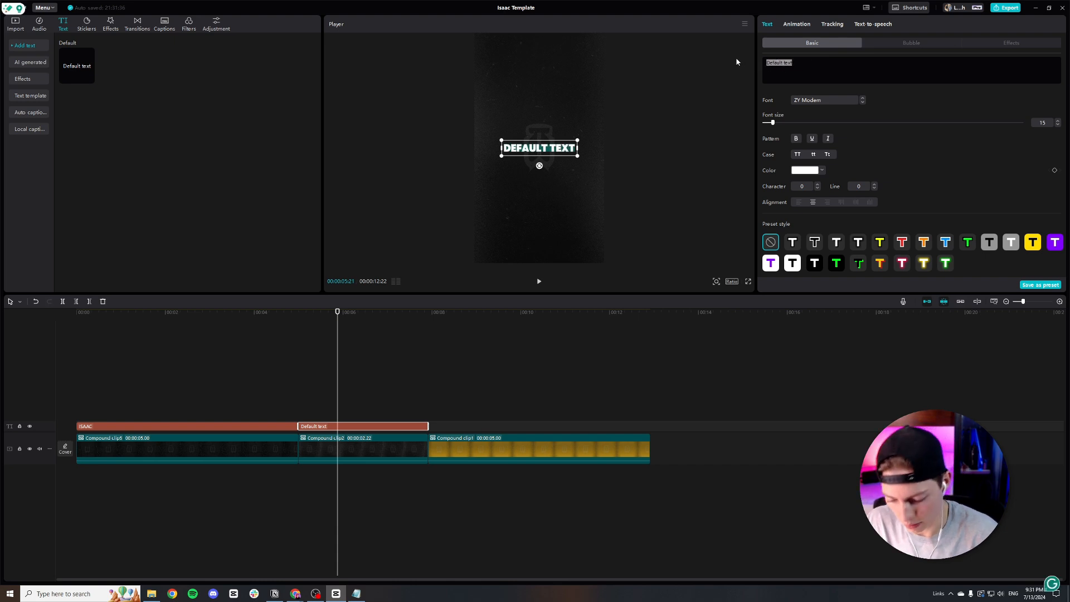
type("TITLE")
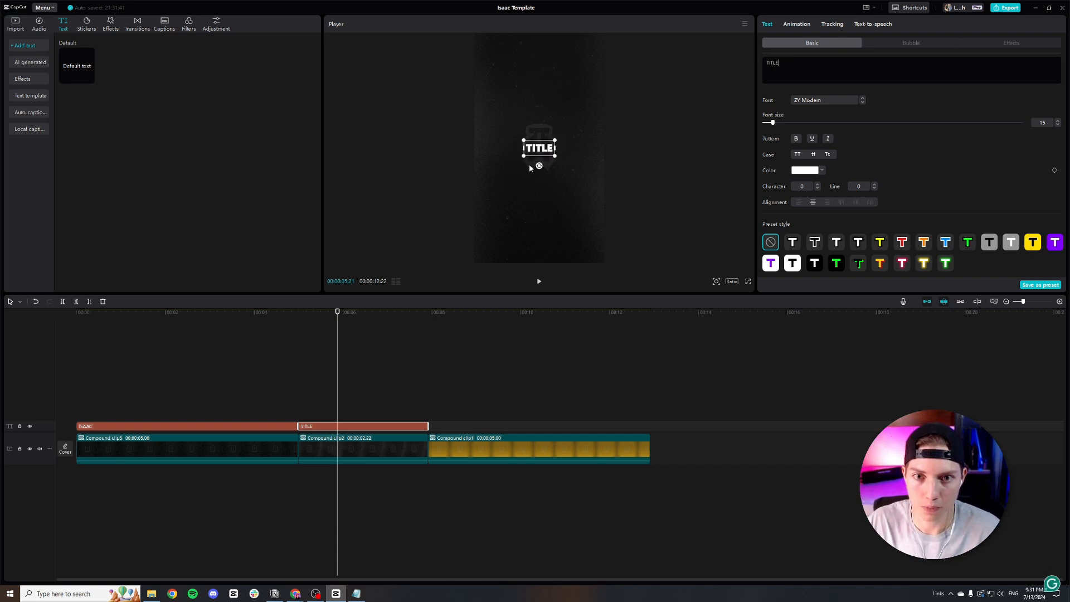
left_click_drag(523, 156, 507, 172)
left_click_drag(539, 151, 539, 88)
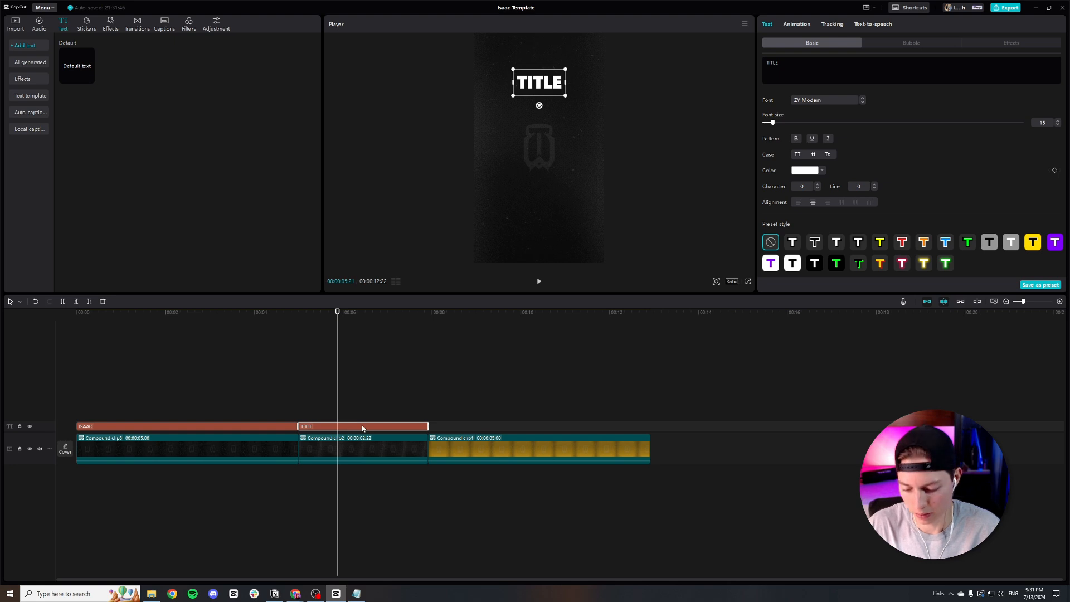
Step: Duplicate the TITLE text onto a track above, aligned with the original's start, and place the copy directly beneath it in the frame
key("ctrl+v")
left_click_drag(373, 415, 336, 415)
left_click_drag(539, 82, 539, 105)
Step: Apply the hollow white-outline text effect to the lower TITLE and preview both titles full screen
left_click(1025, 41)
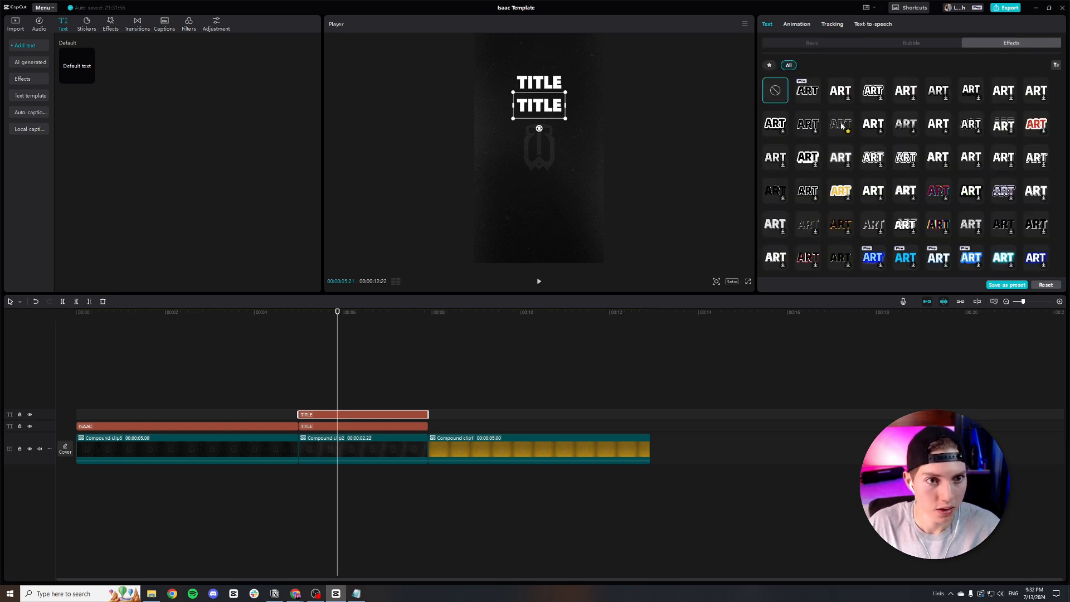
left_click(841, 123)
key("ctrl+shift+f")
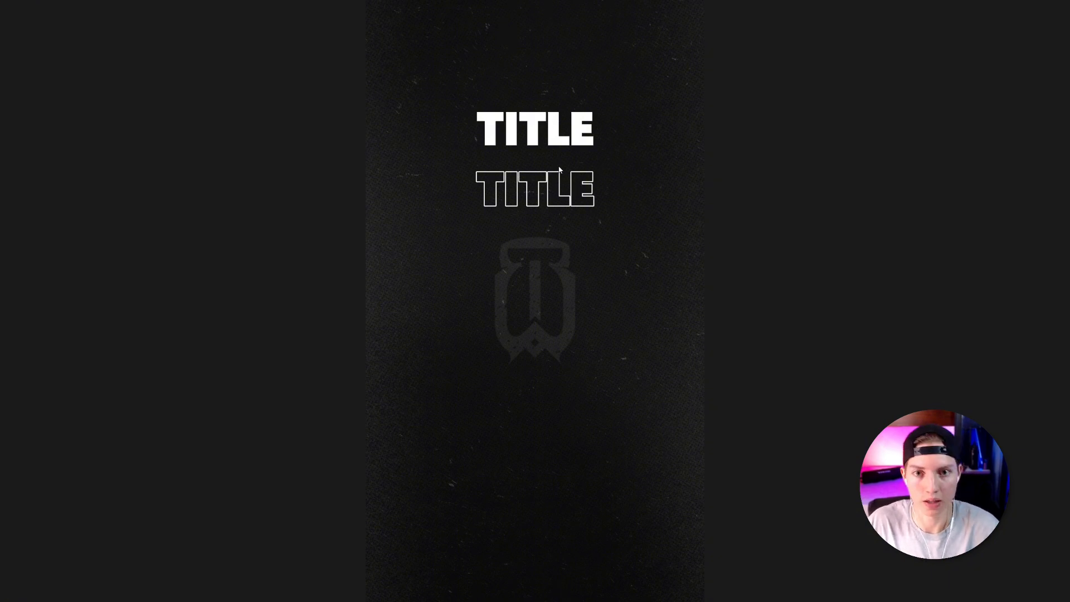
key("Escape")
Step: Review the text layers and the three background compound clips along the timeline
left_click(243, 312)
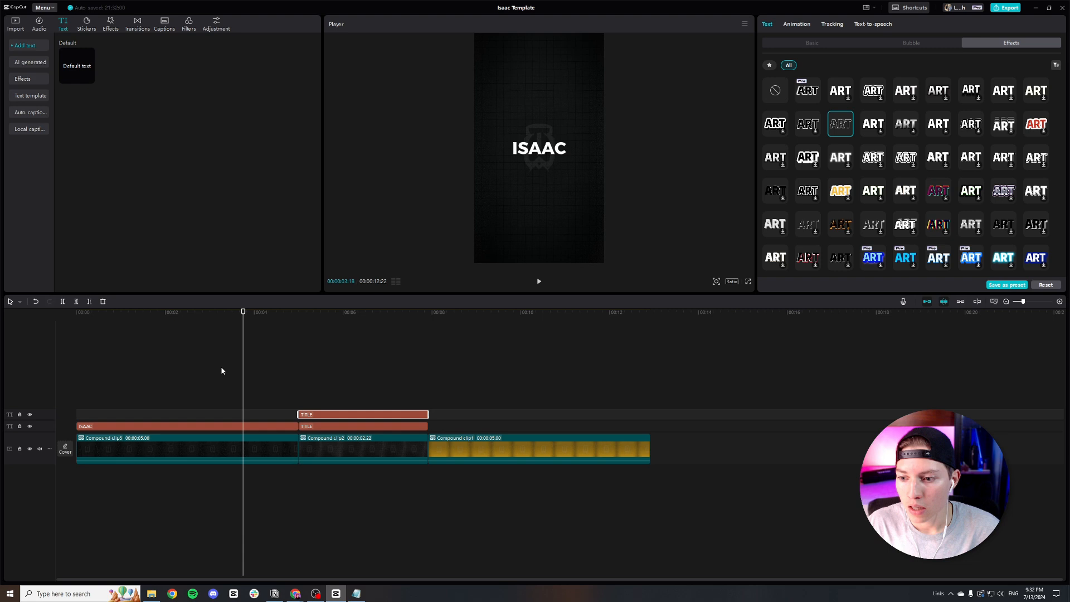
left_click(213, 426)
left_click(222, 450)
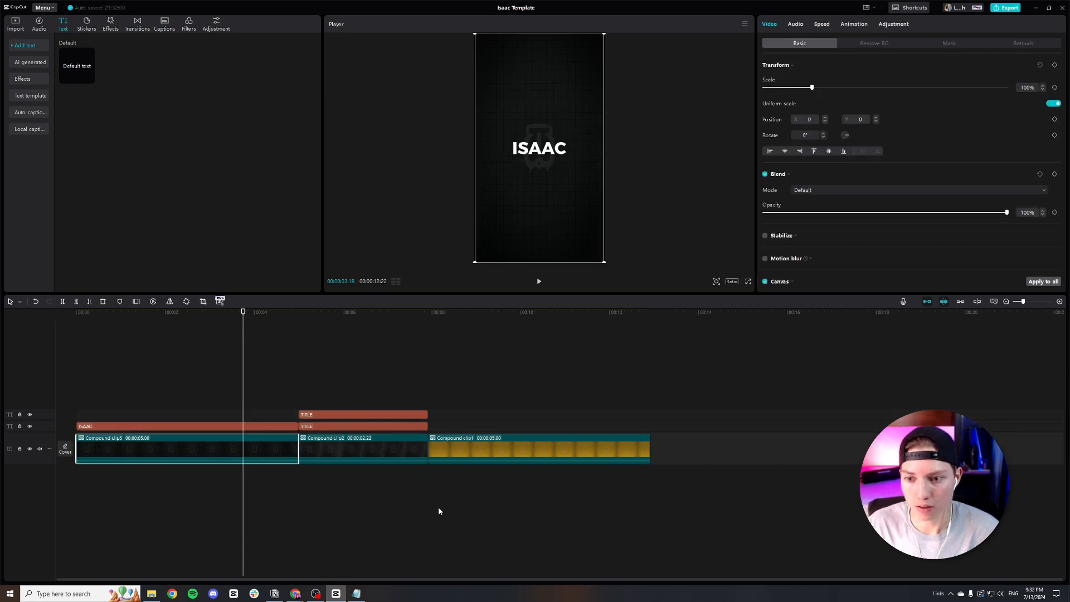
left_click_drag(501, 507, 293, 458)
left_click_drag(248, 321, 354, 320)
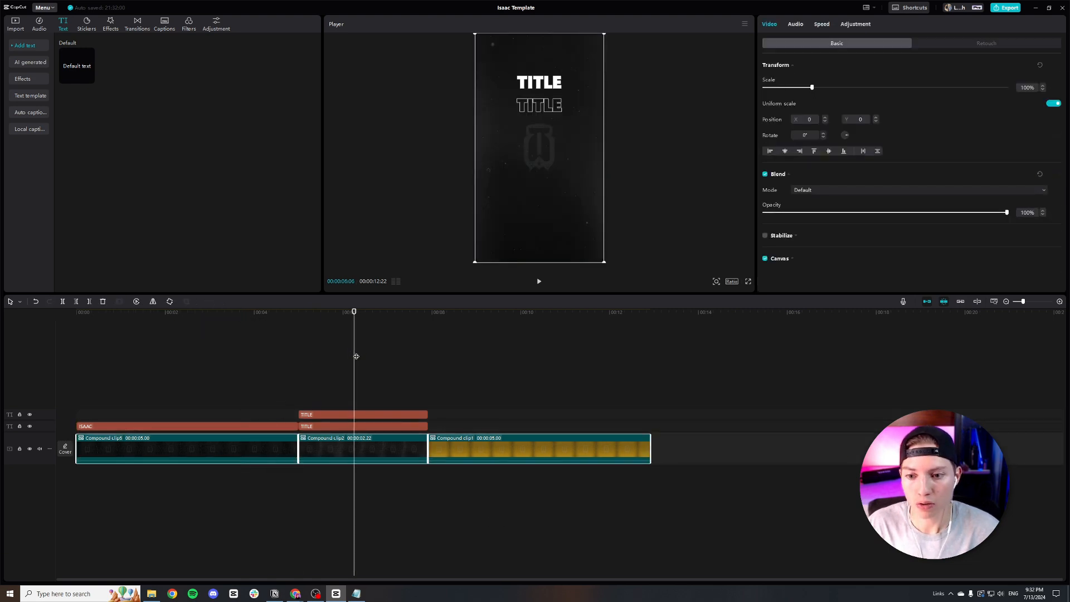
left_click(394, 425)
left_click(388, 384)
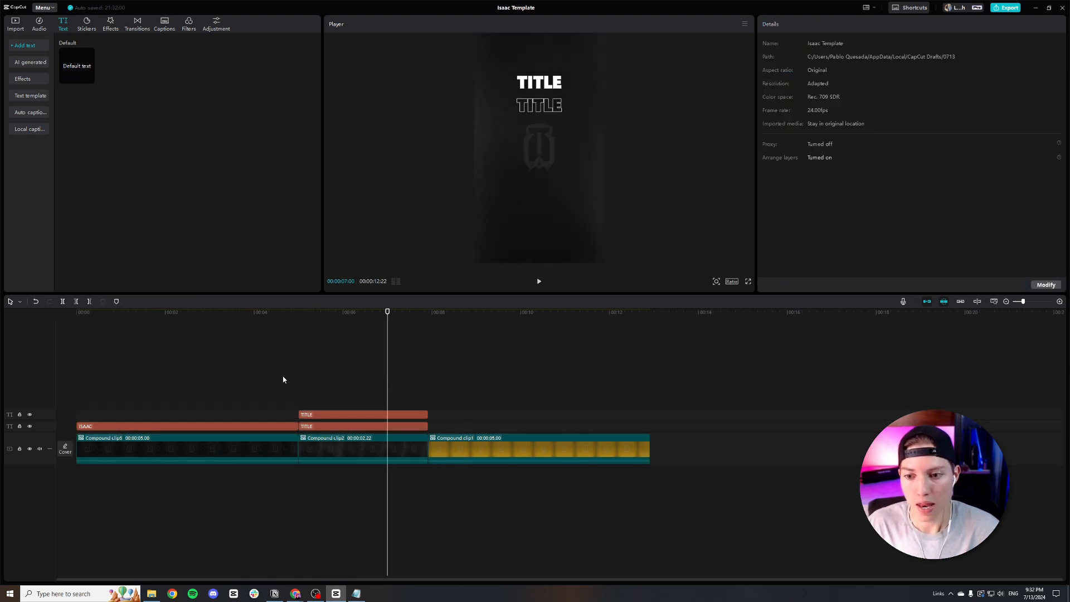
Step: Find a film burn clip in the TRANSITIONS media folder and place it above the cut between the first and second compound clips
left_click(16, 25)
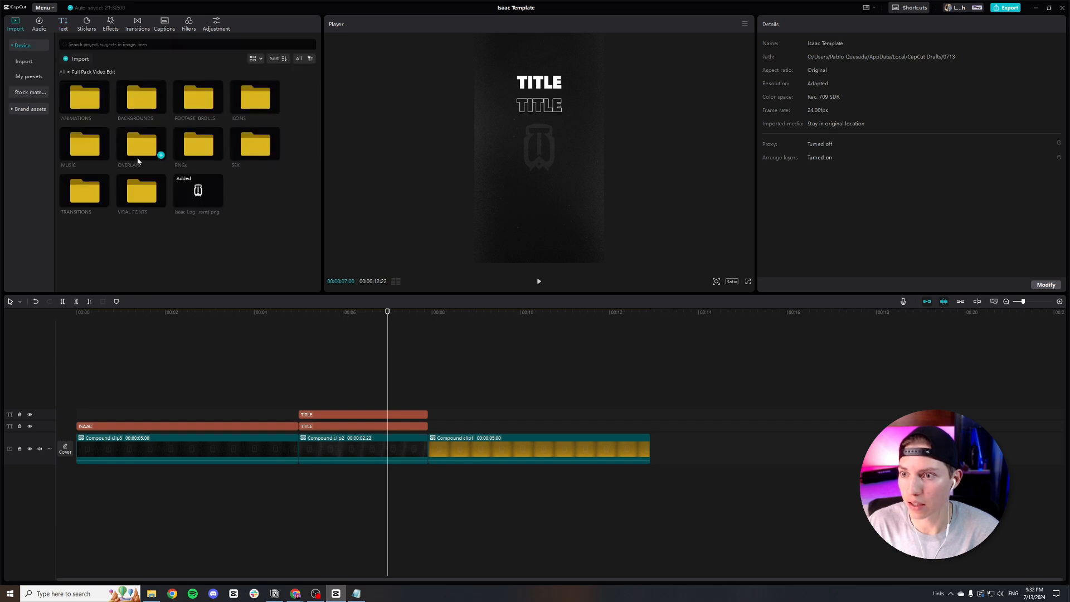
double_click(87, 183)
scroll(184, 217, "down", 5)
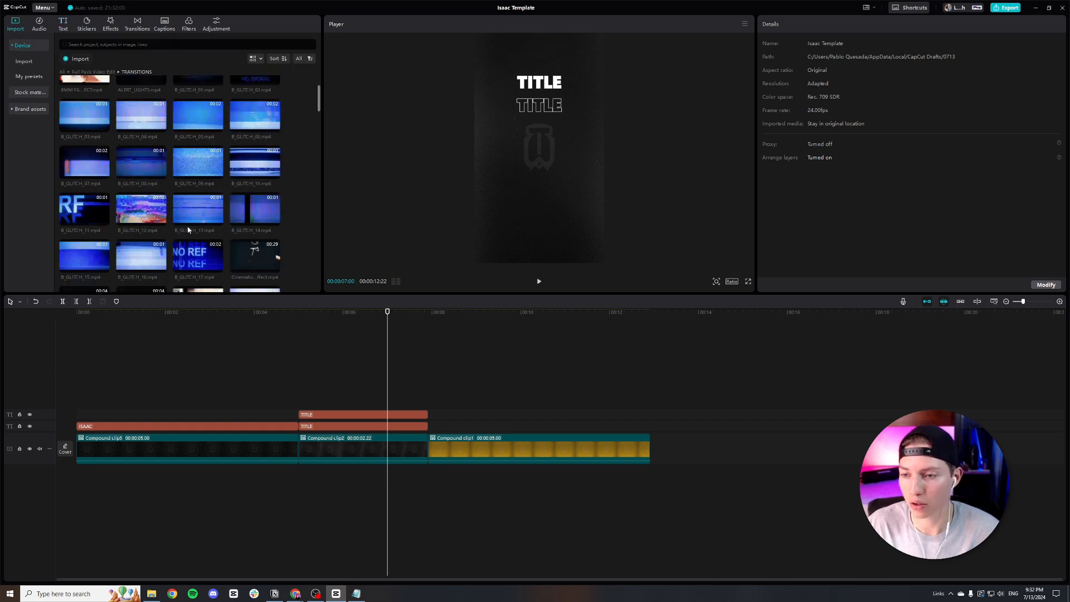
scroll(187, 208, "down", 12)
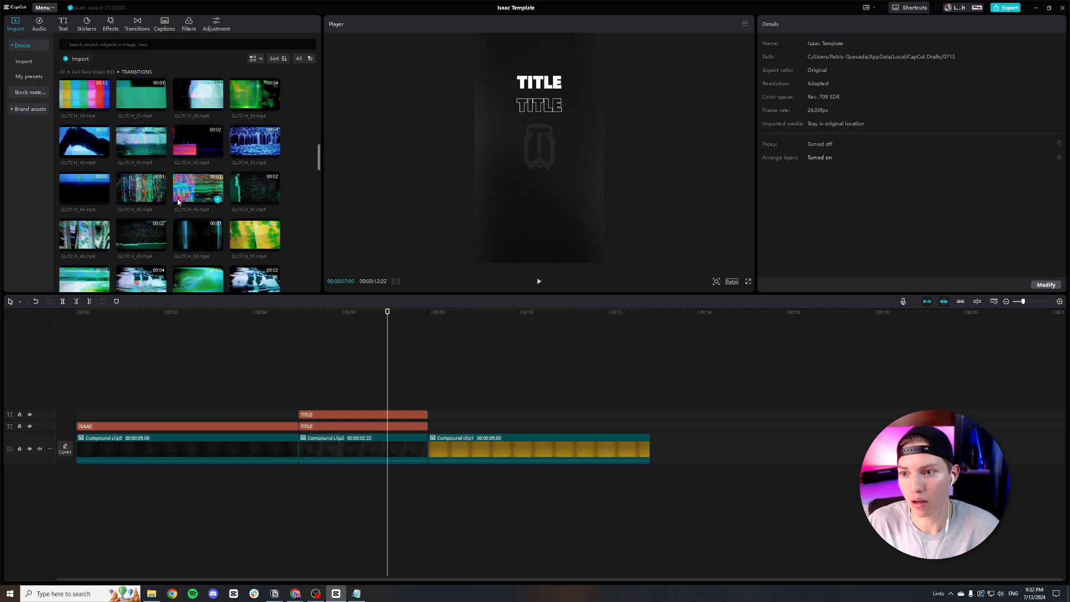
scroll(178, 202, "down", 10)
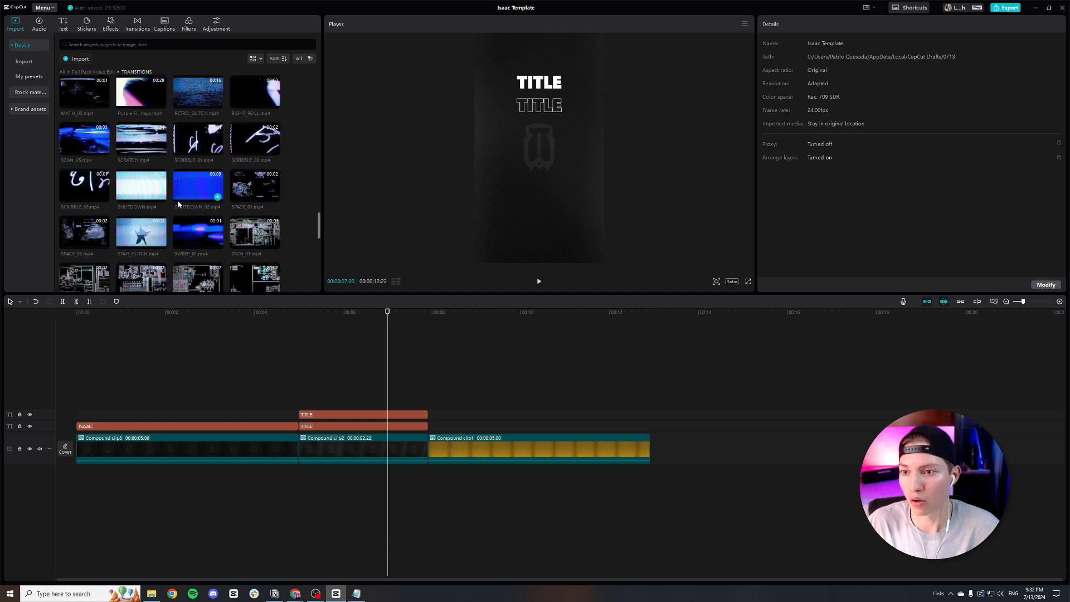
scroll(167, 191, "down", 4)
scroll(170, 193, "up", 5)
scroll(195, 195, "down", 1)
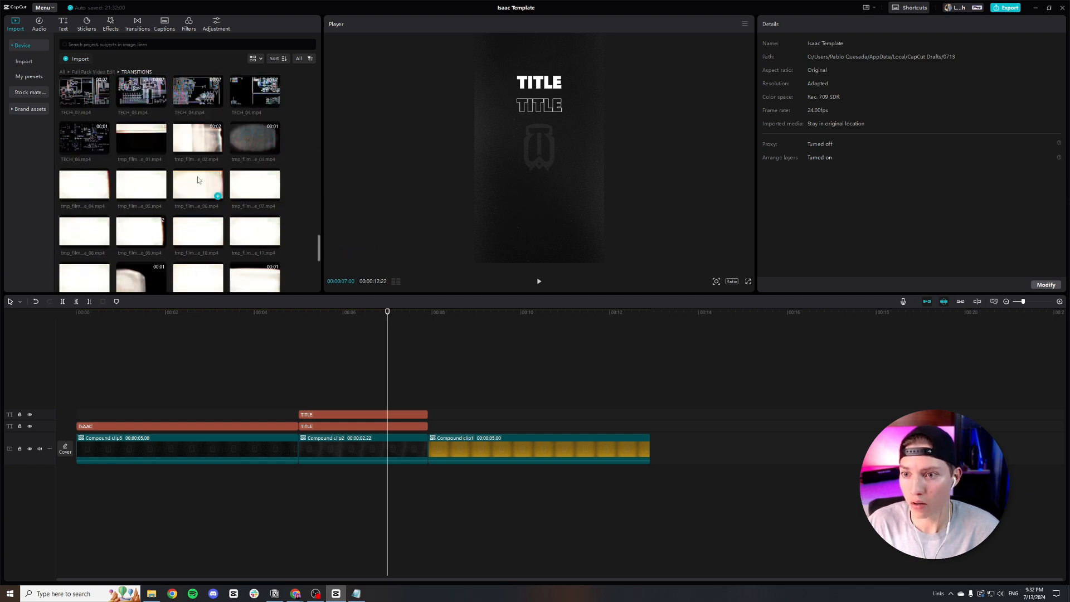
left_click(262, 189)
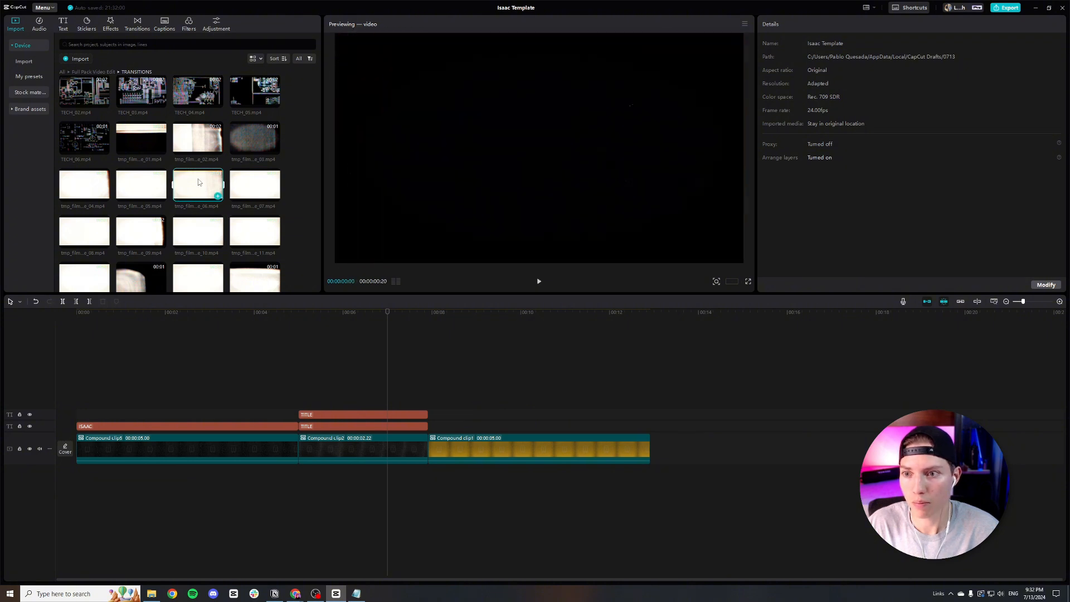
left_click_drag(201, 183, 295, 389)
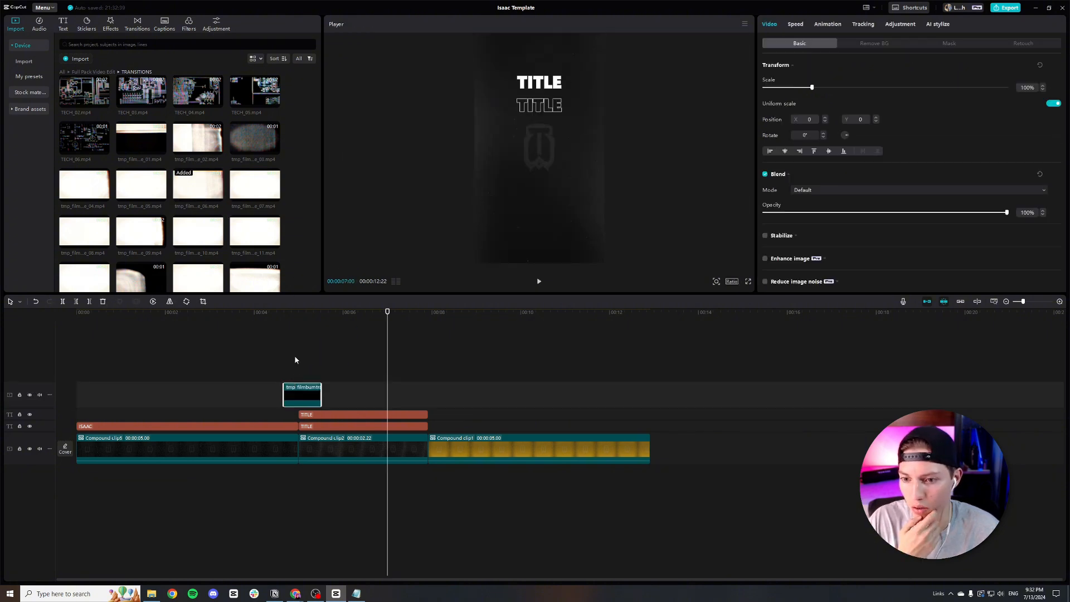
Step: Set the project's aspect ratio to 9:16
left_click(304, 321)
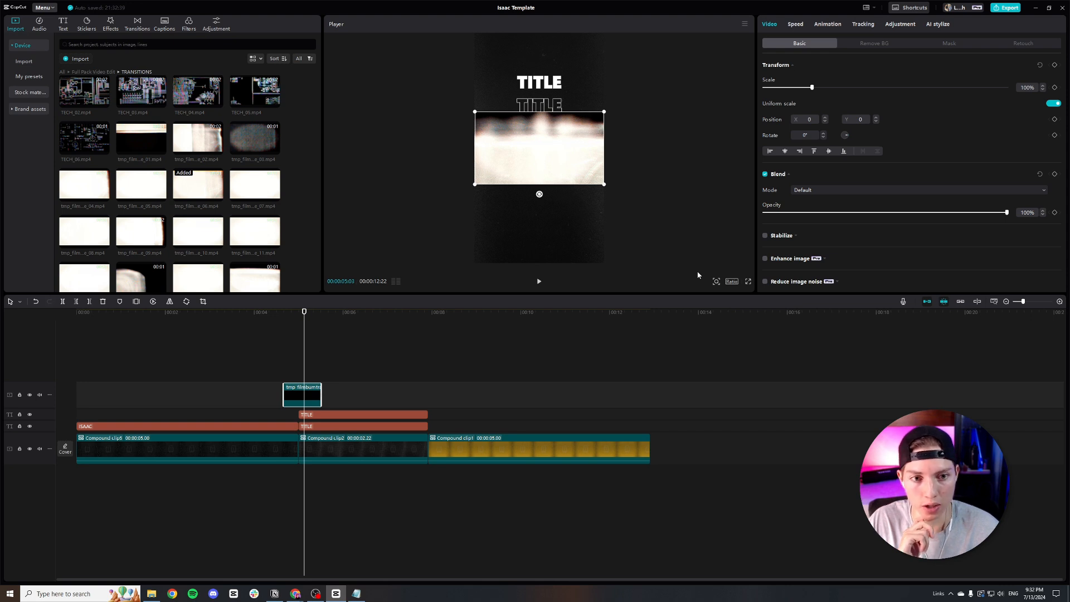
left_click(730, 281)
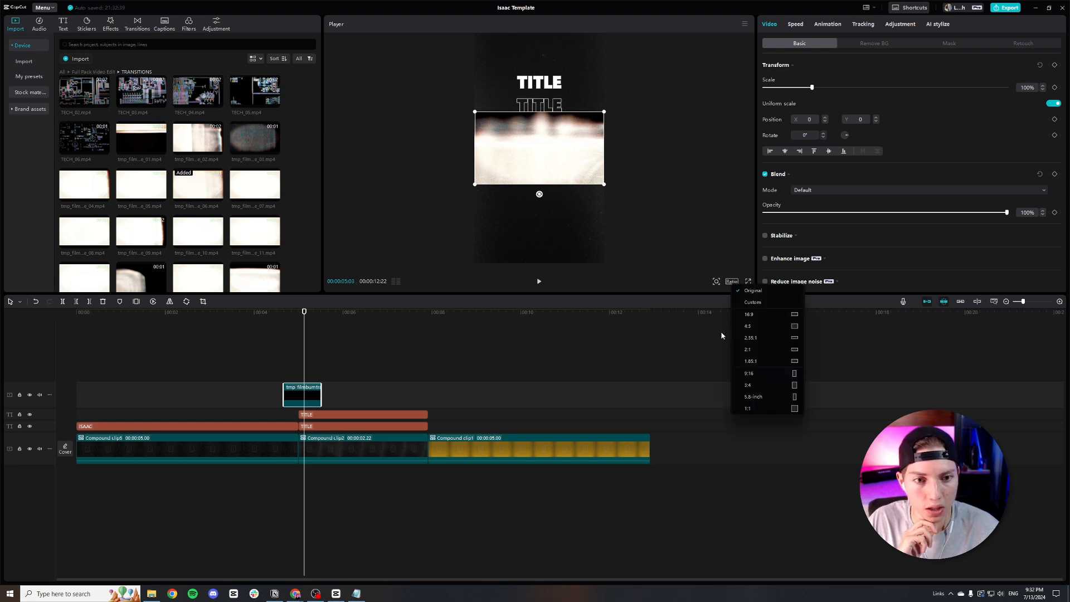
left_click(754, 373)
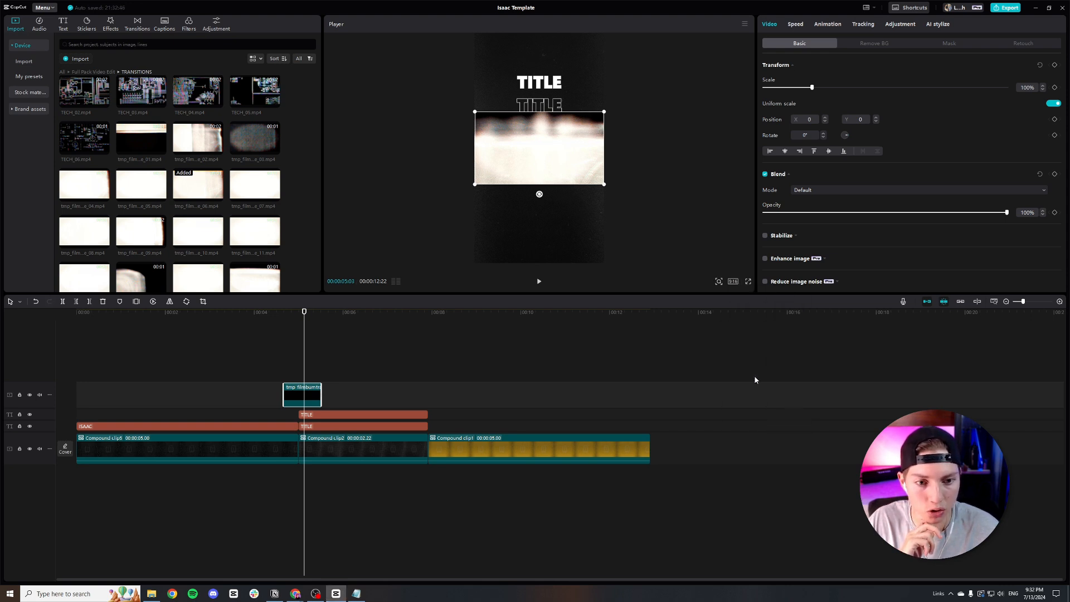
Step: Rotate the film burn clip to 270° at 178% scale so it fills the vertical frame
left_click(300, 312)
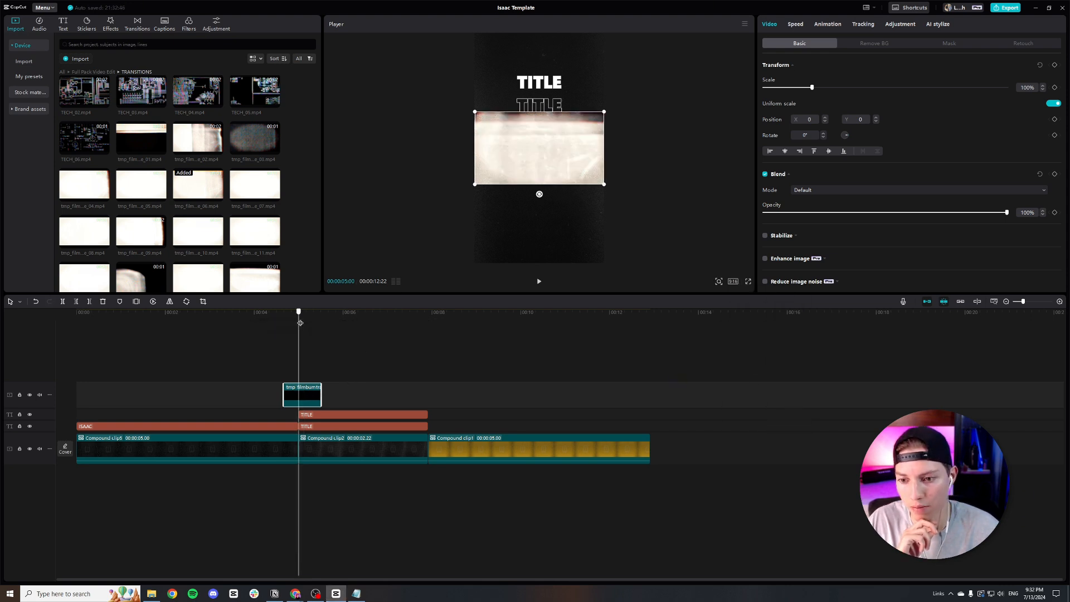
left_click(186, 301)
left_click(186, 301)
left_click(186, 301)
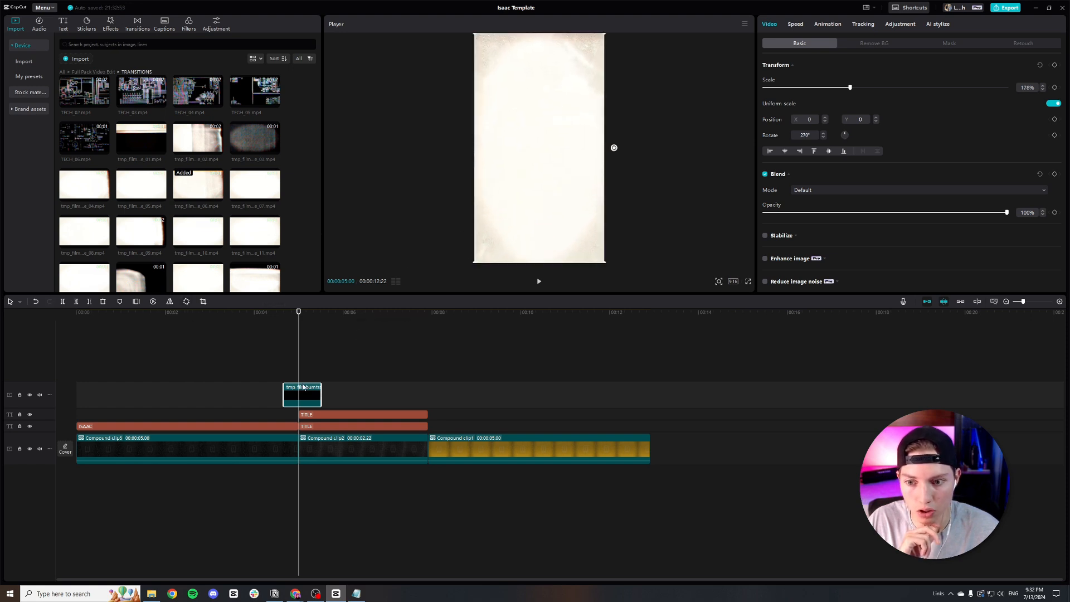
Step: Set the film burn clip's blend mode to Screen and check how the transition plays across the first cut
left_click(838, 193)
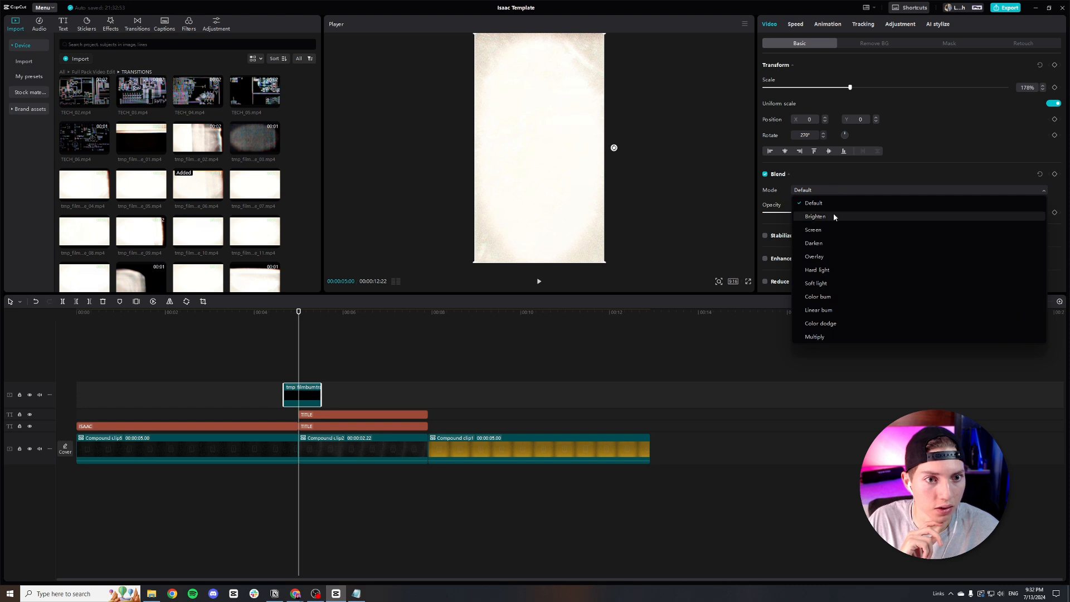
left_click(831, 230)
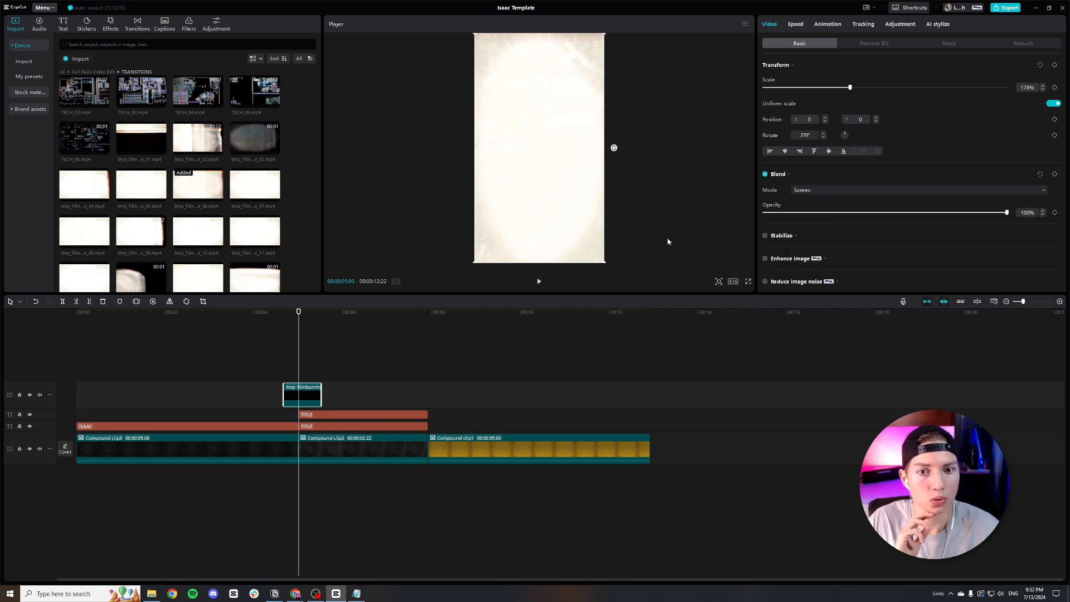
left_click(277, 330)
left_click_drag(278, 329, 378, 336)
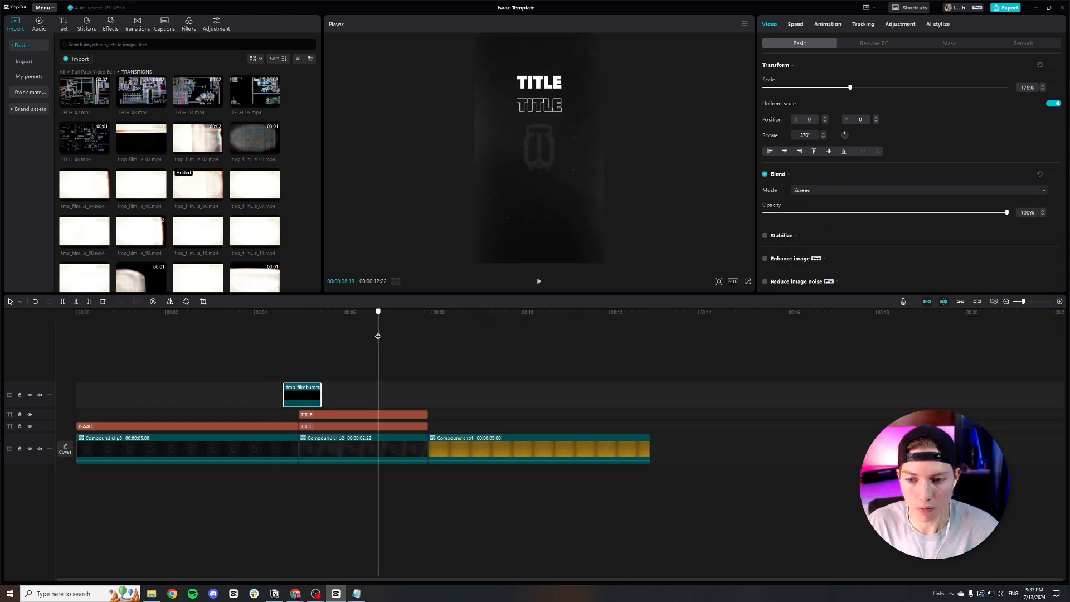
left_click(298, 324)
left_click_drag(297, 323, 349, 350)
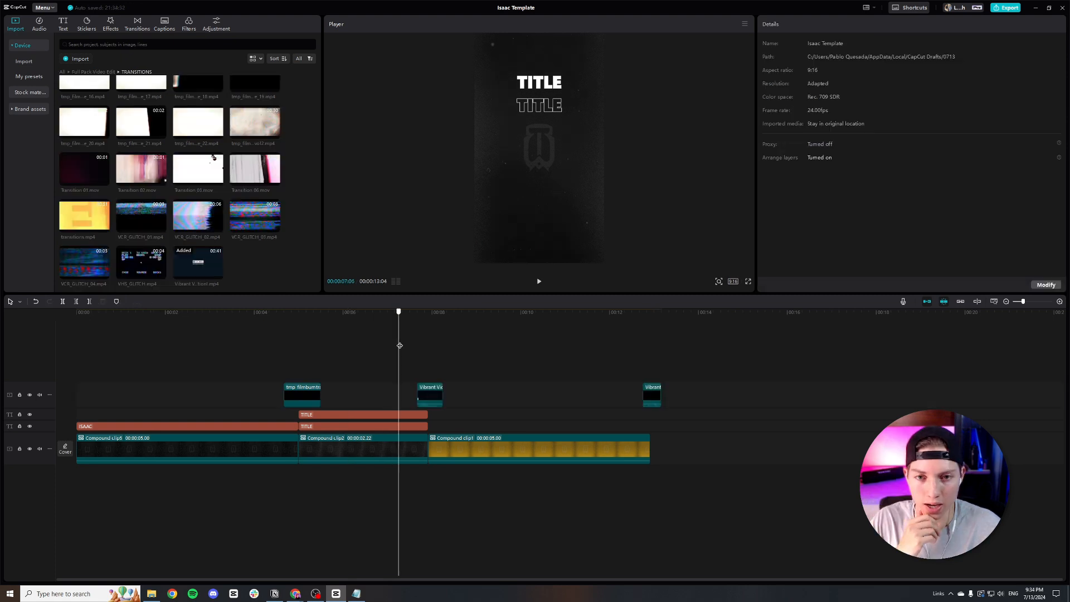
Step: Scrub through the template timeline and browse the sound effects and subfolders in the SFX media folder
left_click_drag(396, 334, 515, 362)
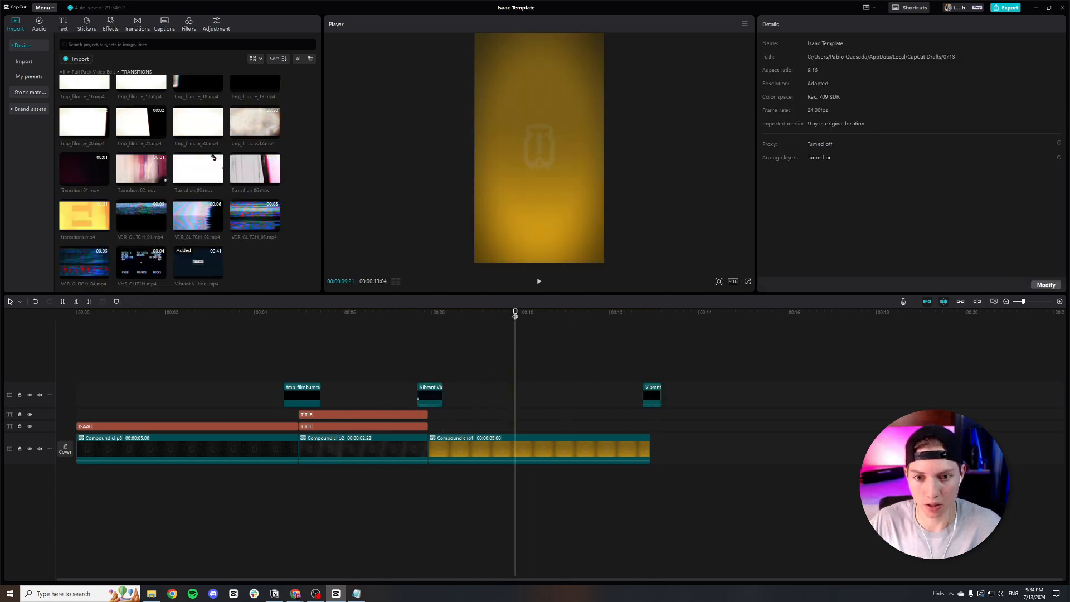
left_click_drag(515, 315, 266, 474)
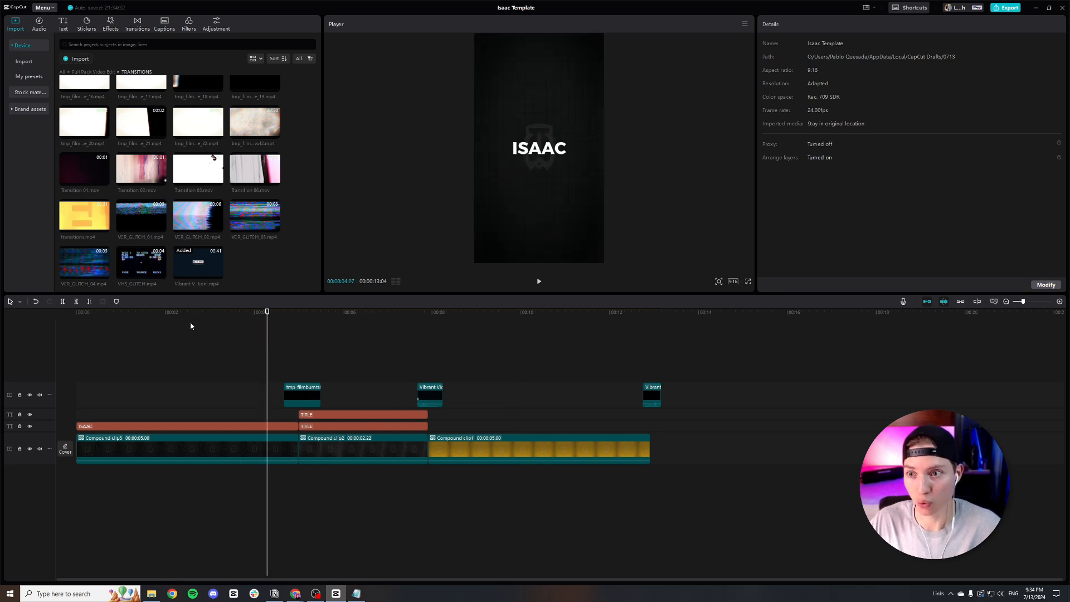
left_click(93, 72)
double_click(249, 153)
scroll(172, 172, "down", 3)
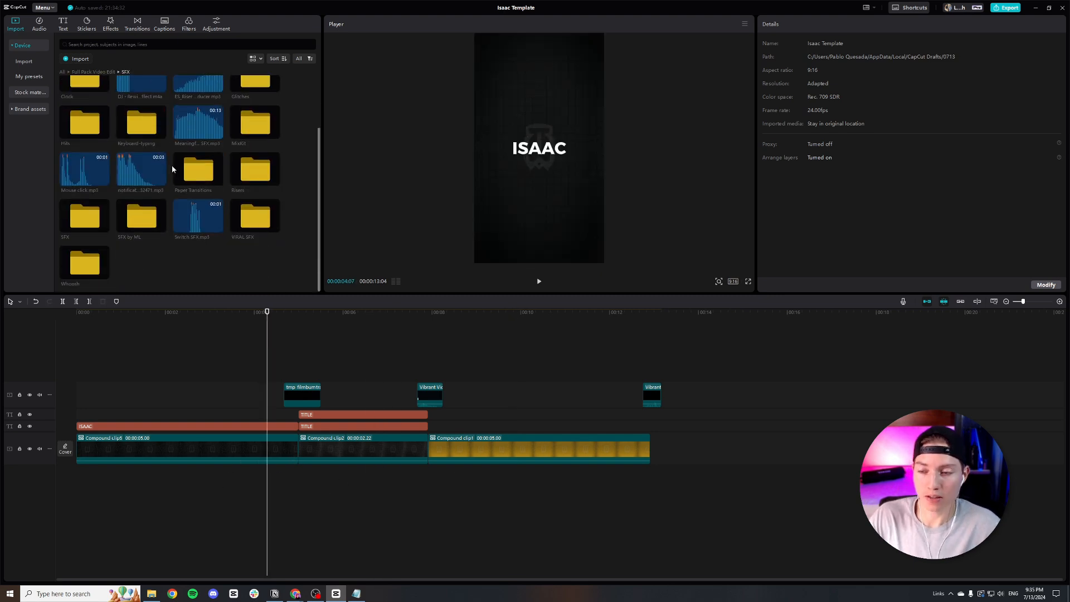
scroll(174, 173, "up", 2)
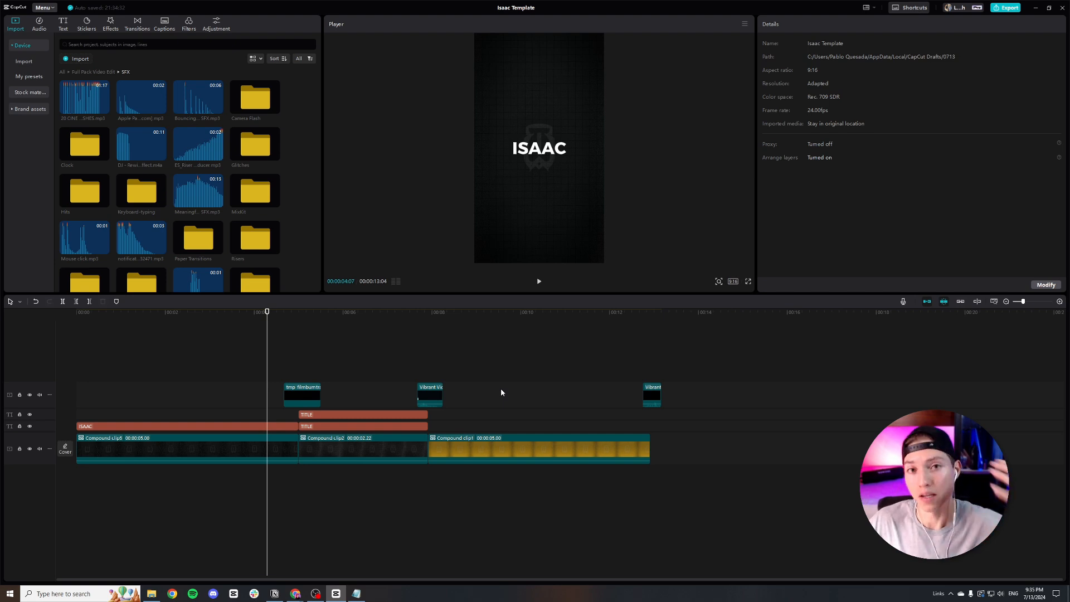
Step: Switch to the client's finished reel template project and inspect the two opening name titles, including the hex color of the yellow one
key("alt+Tab")
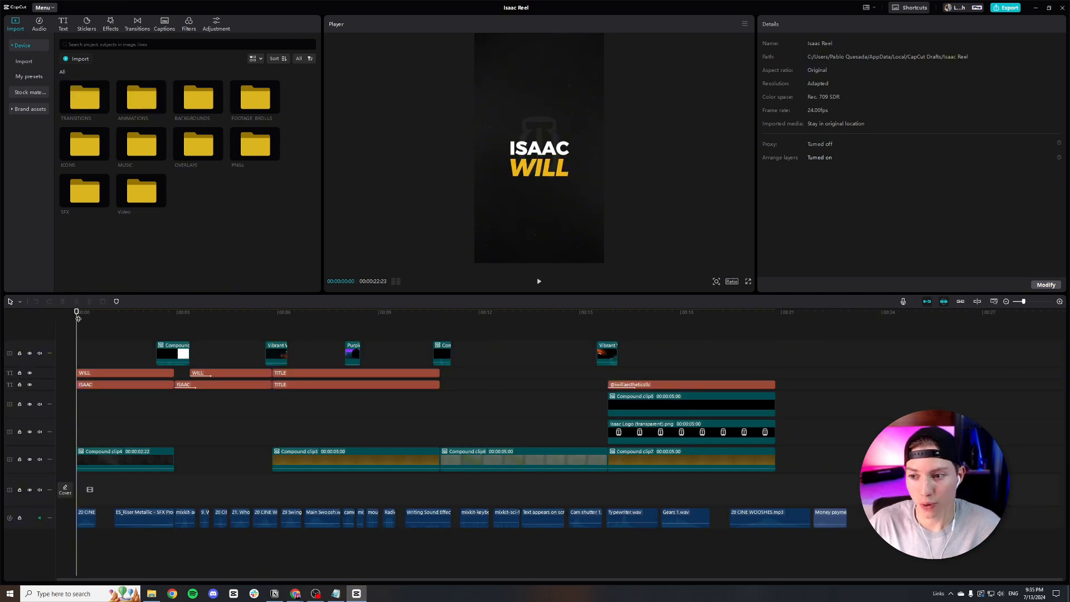
left_click_drag(96, 335, 114, 336)
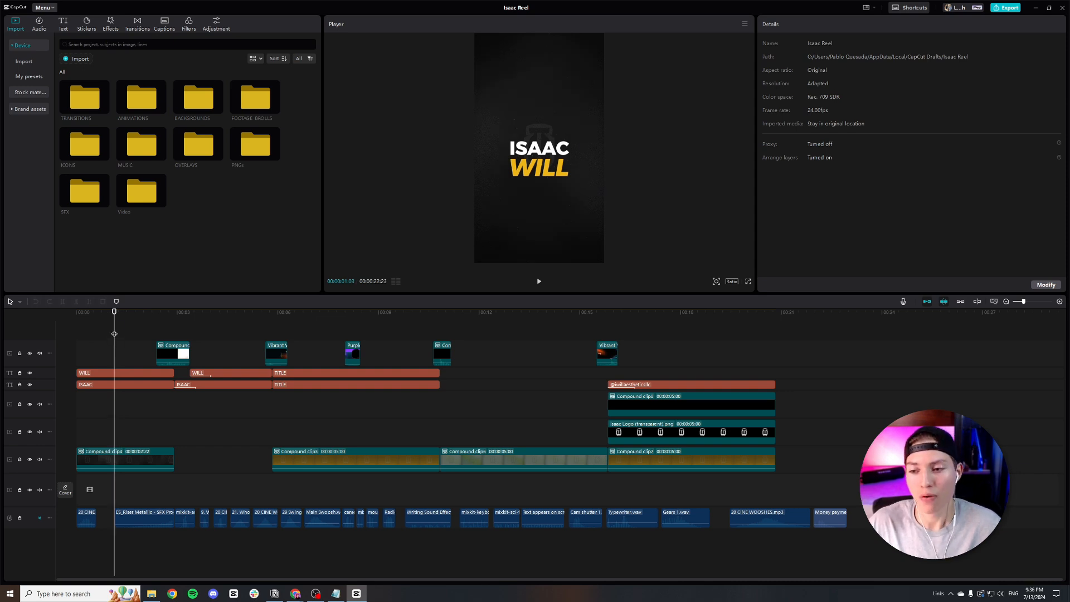
left_click(123, 328)
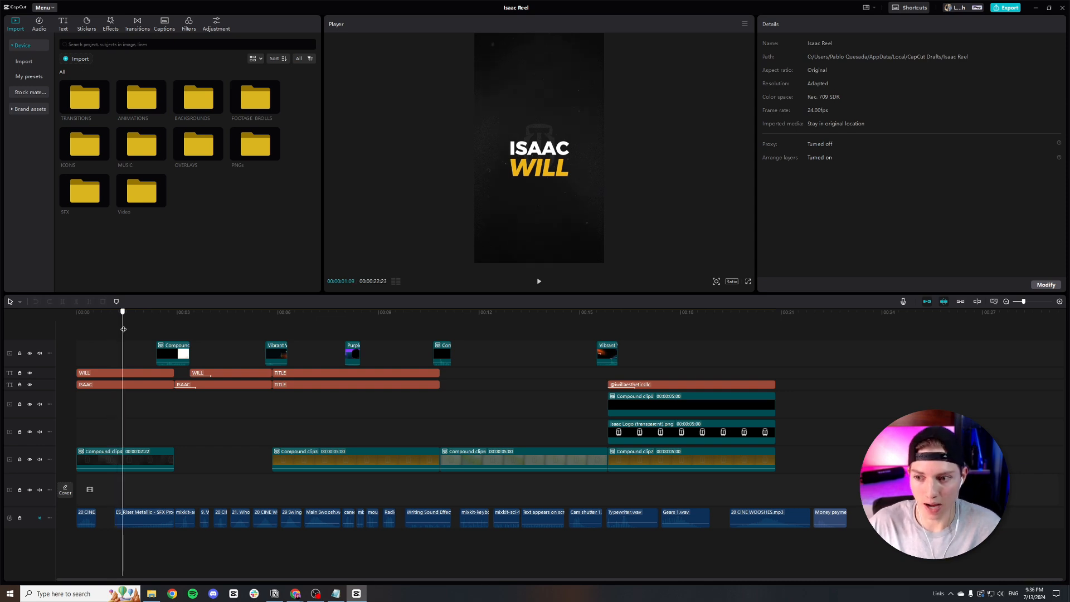
left_click(125, 384)
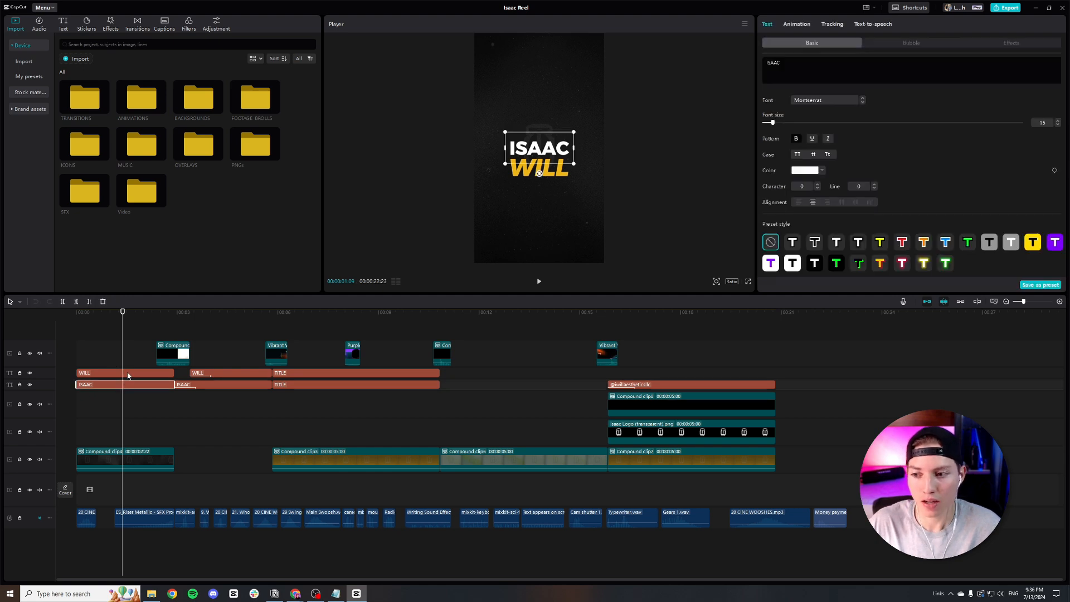
left_click(128, 375)
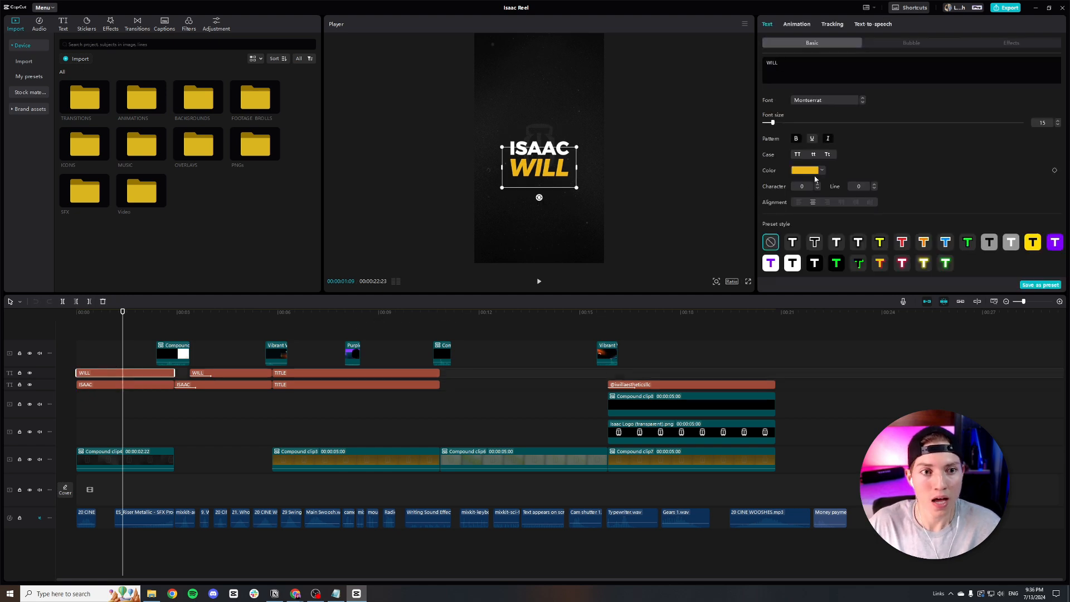
left_click(815, 172)
left_click_drag(820, 254, 793, 257)
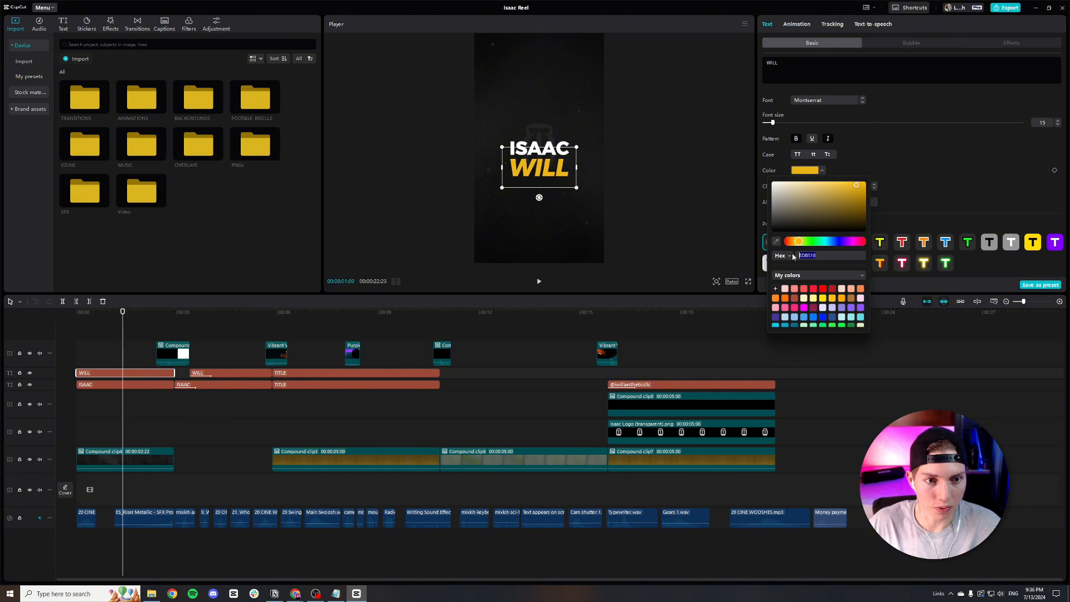
left_click(911, 153)
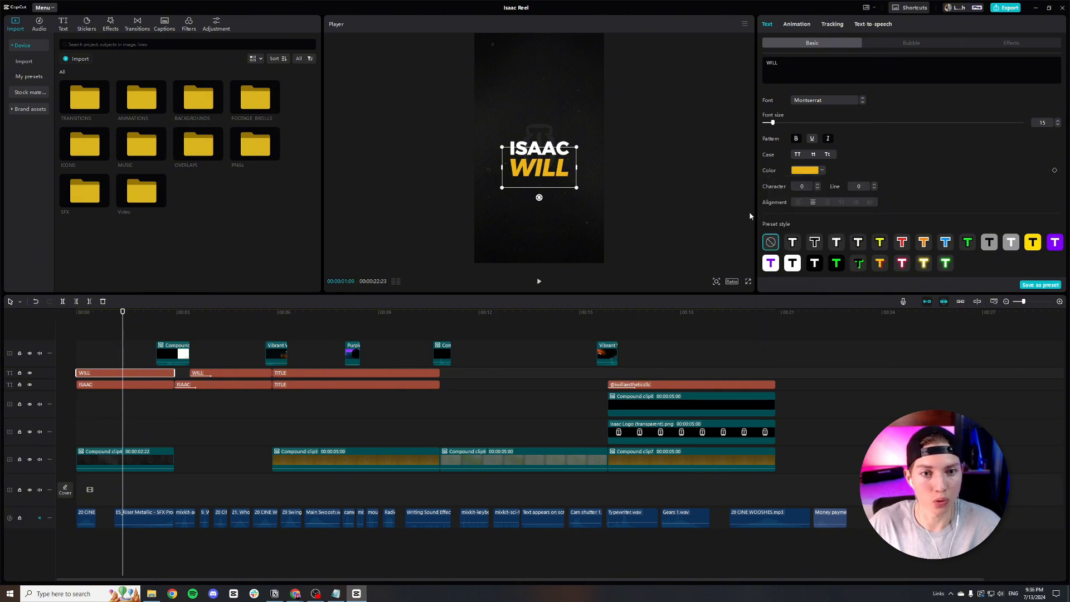
Step: Review the row of sound effects under the clips and preview the grey logo background in full screen
left_click_drag(124, 316, 258, 446)
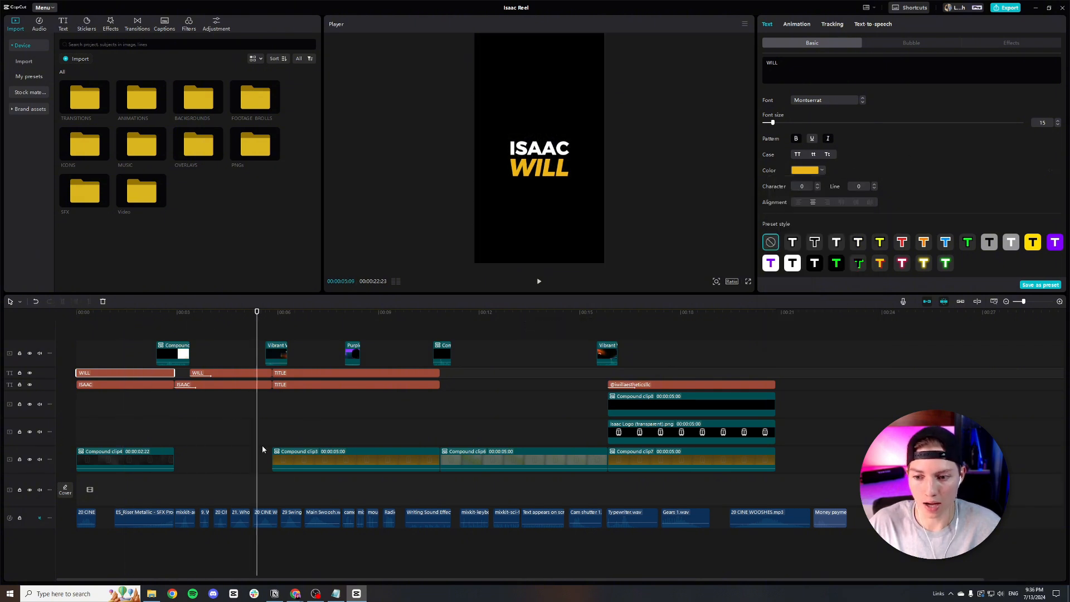
left_click_drag(841, 550, 84, 523)
left_click(467, 552)
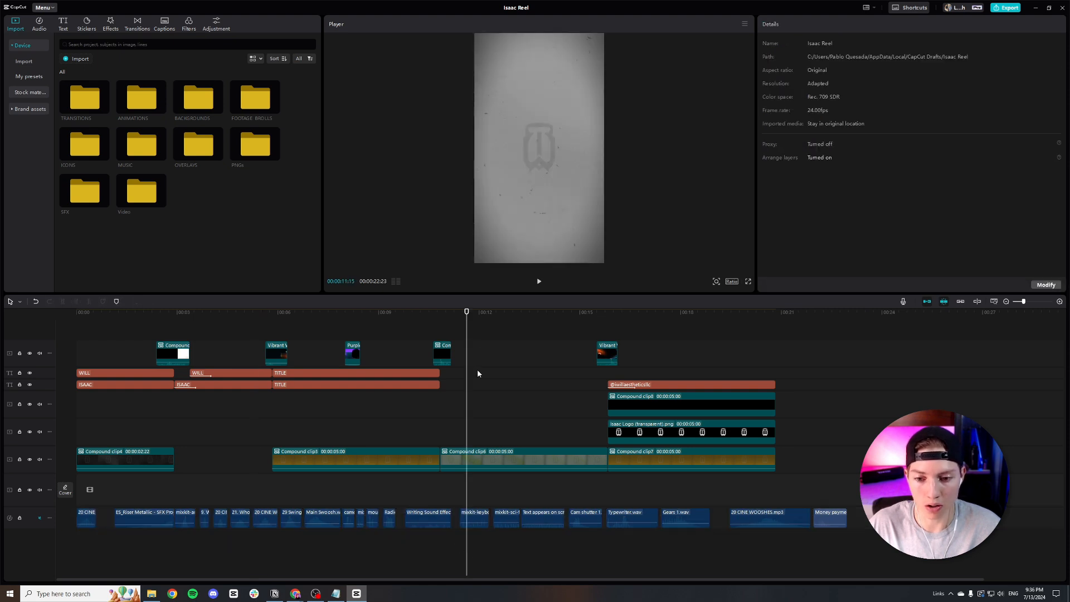
left_click_drag(464, 320, 501, 320)
key("ctrl+shift+f")
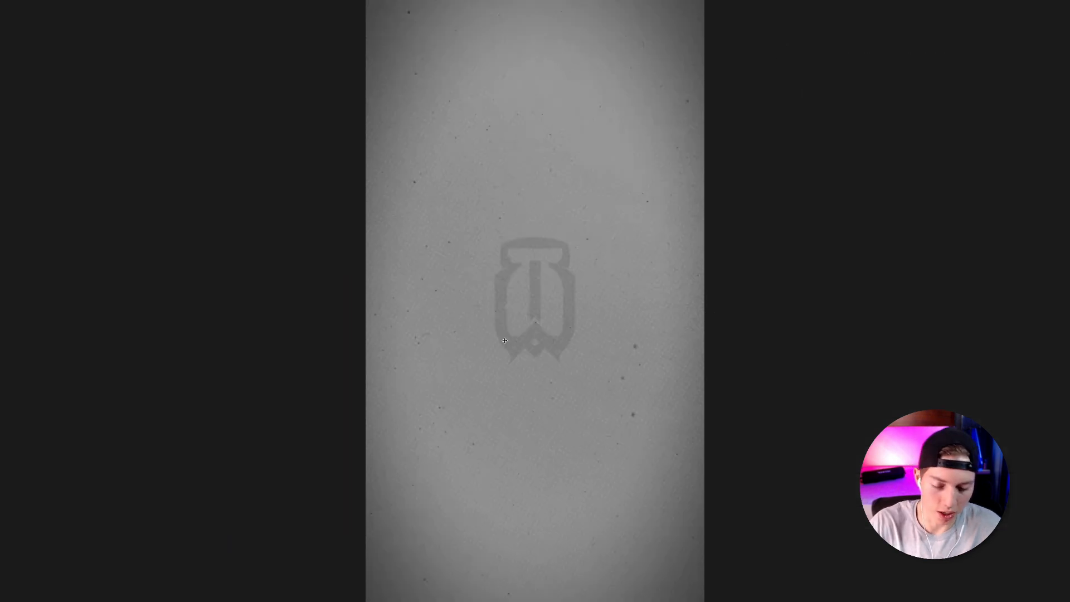
key("Escape")
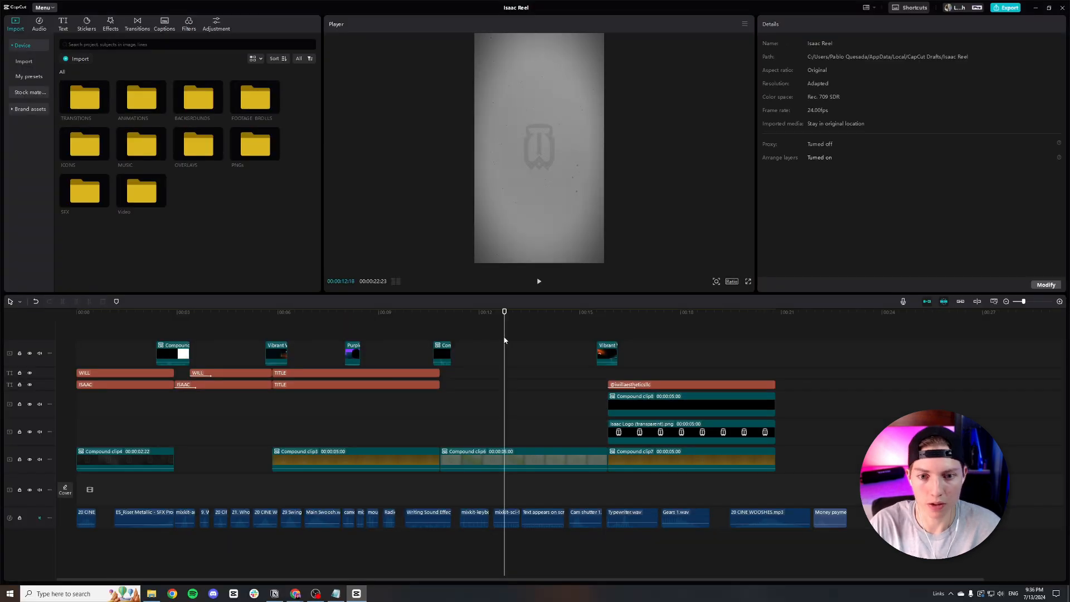
Step: Review the follow-for-more end screen layers at the end of the timeline and the project's organized media folders
left_click_drag(504, 314, 682, 373)
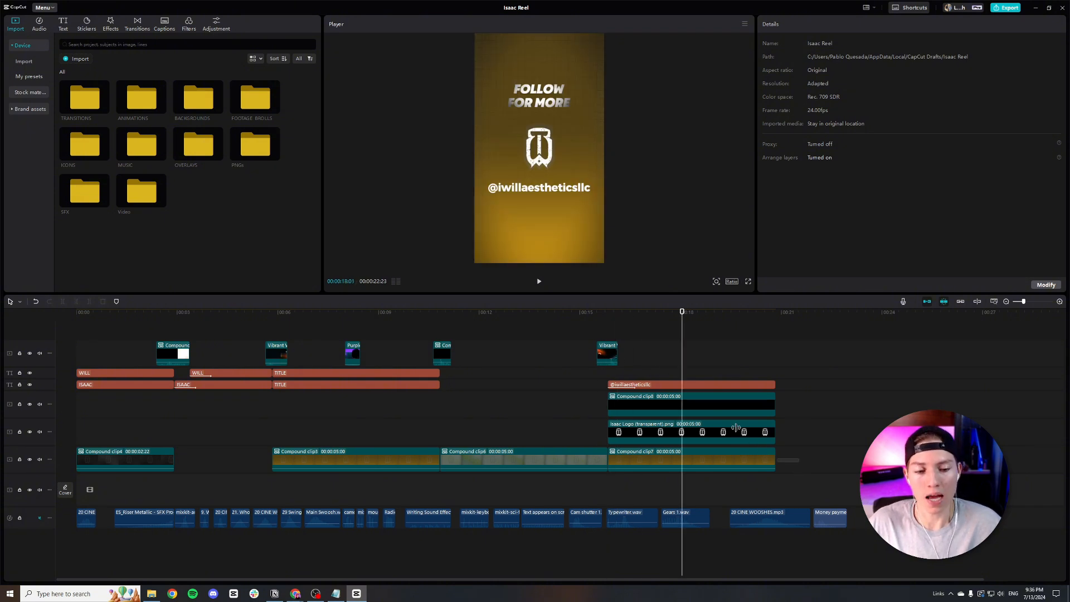
left_click_drag(735, 428, 739, 377)
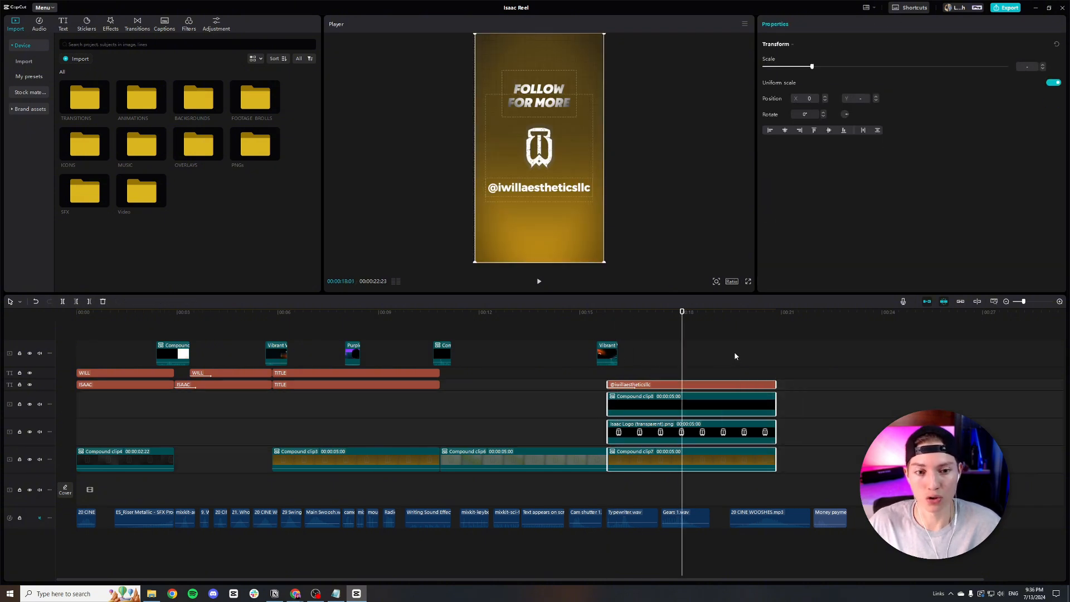
left_click(734, 355)
left_click_drag(734, 326, 122, 363)
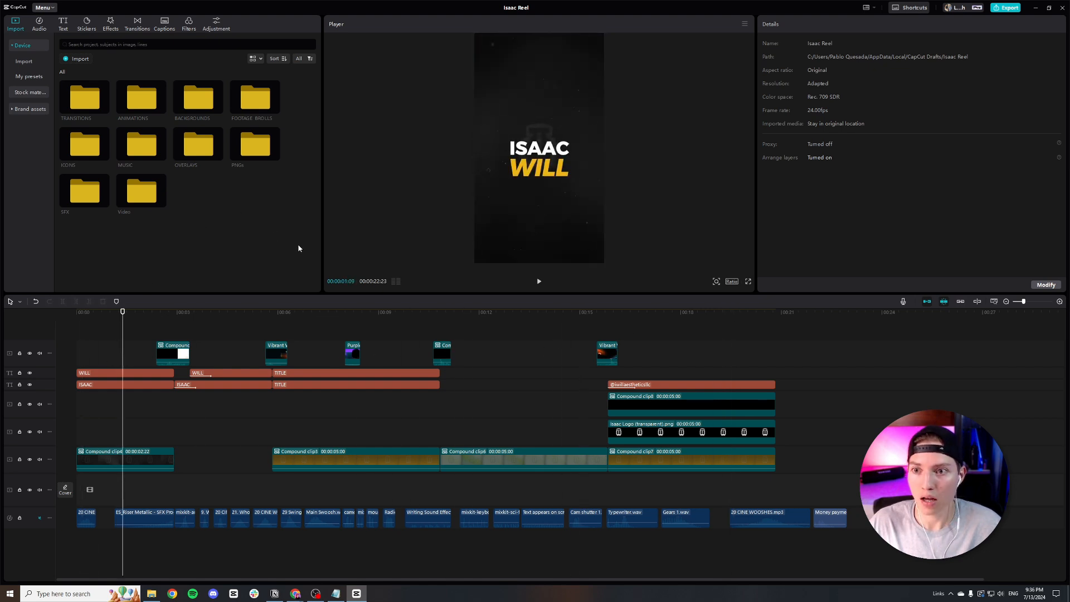
left_click_drag(298, 248, 60, 81)
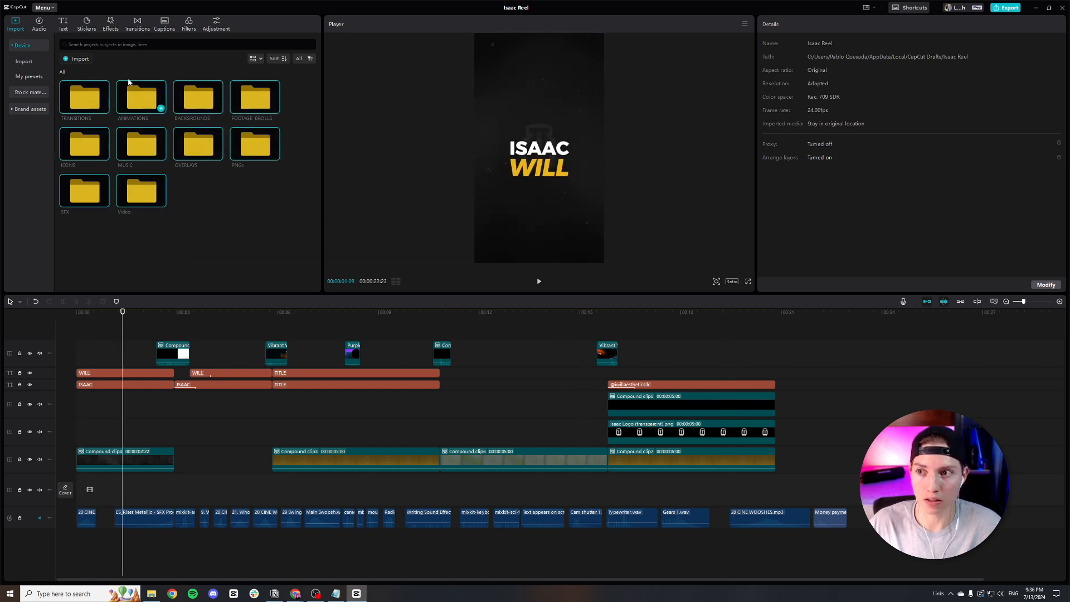
left_click(182, 239)
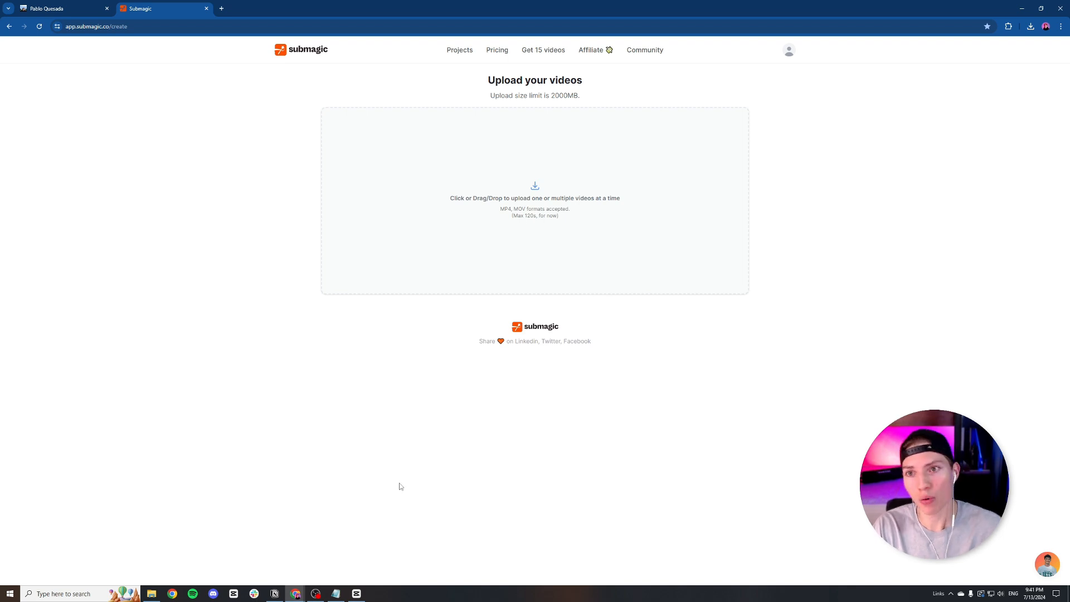
Step: Upload the Final_NoCaptions video from the client's R1 reel folder to Submagic and generate its captions
left_click(151, 592)
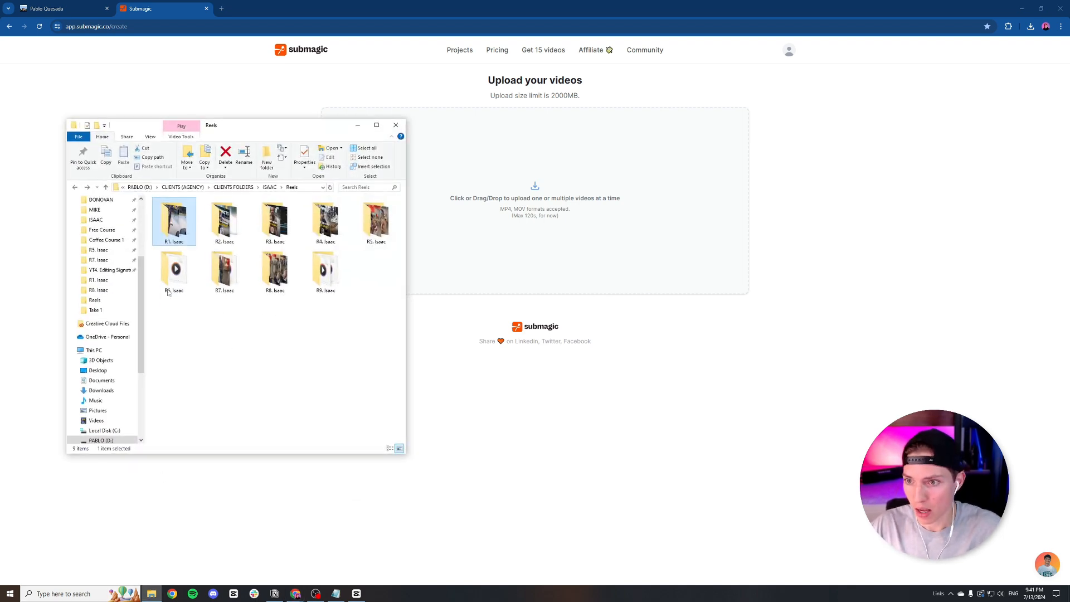
double_click(174, 225)
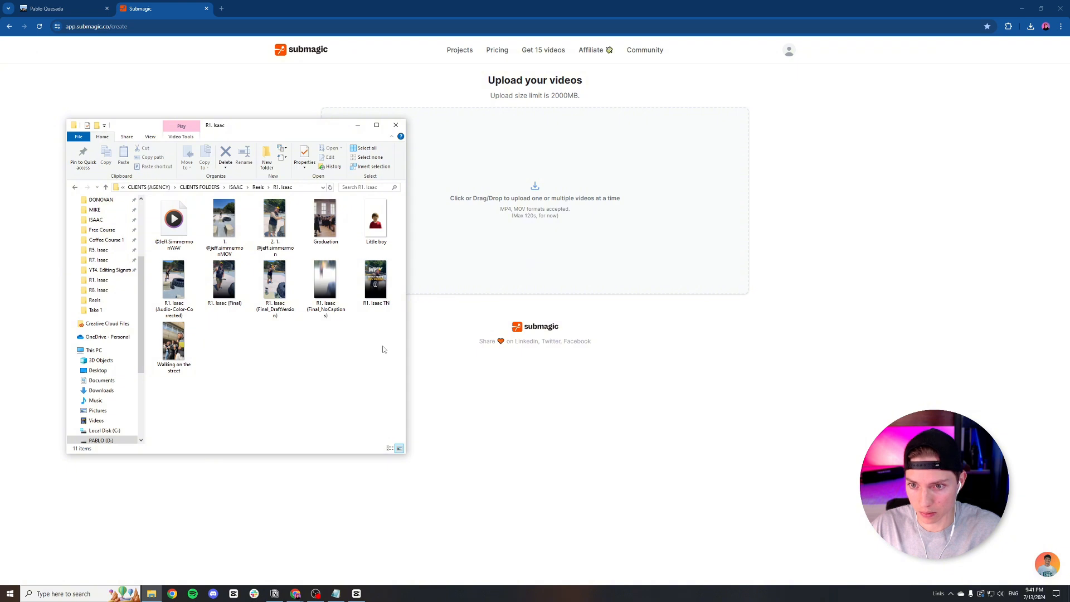
left_click(329, 294)
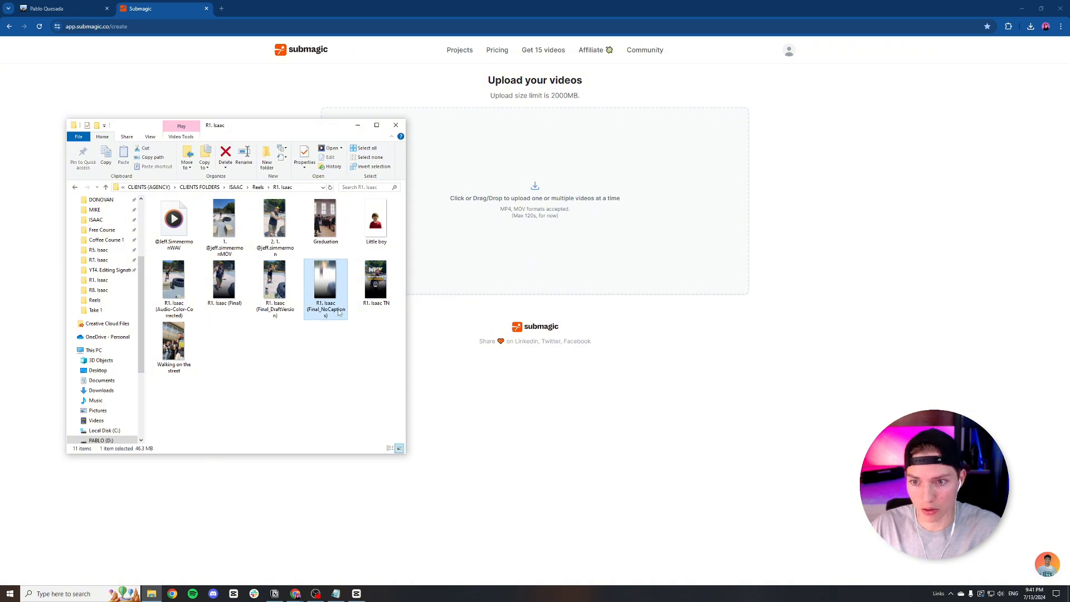
left_click_drag(338, 313, 553, 270)
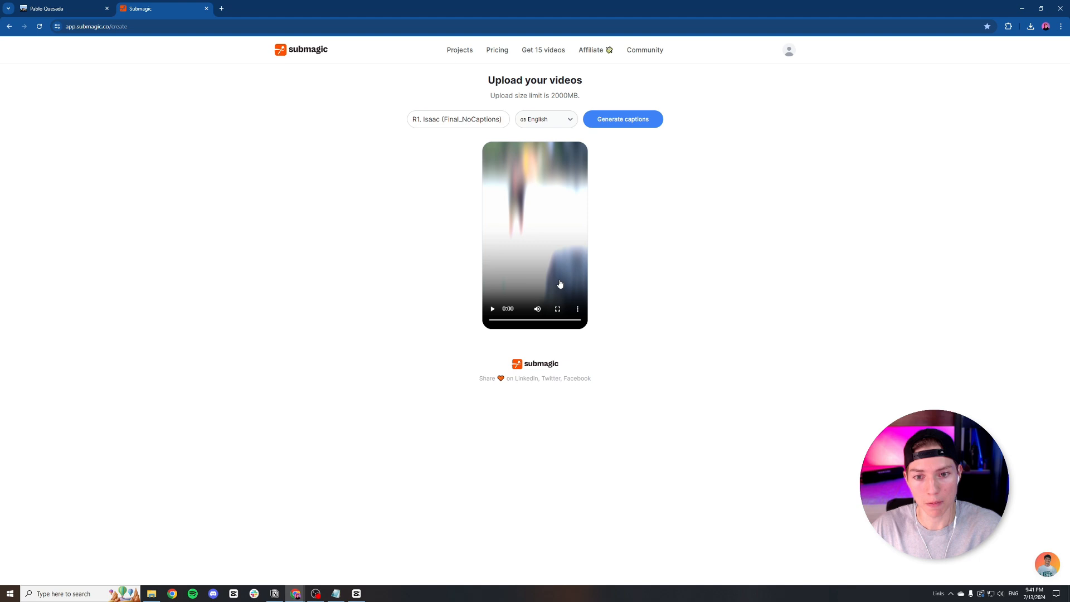
left_click(621, 120)
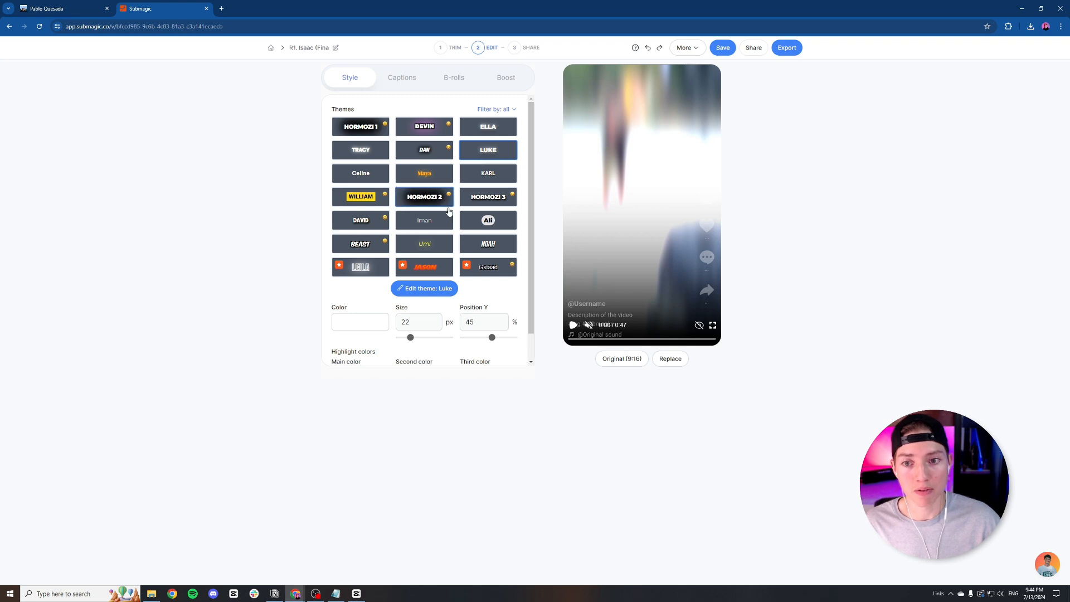
Step: Try the Iman and Ali caption themes and return to the Luke theme
left_click(430, 224)
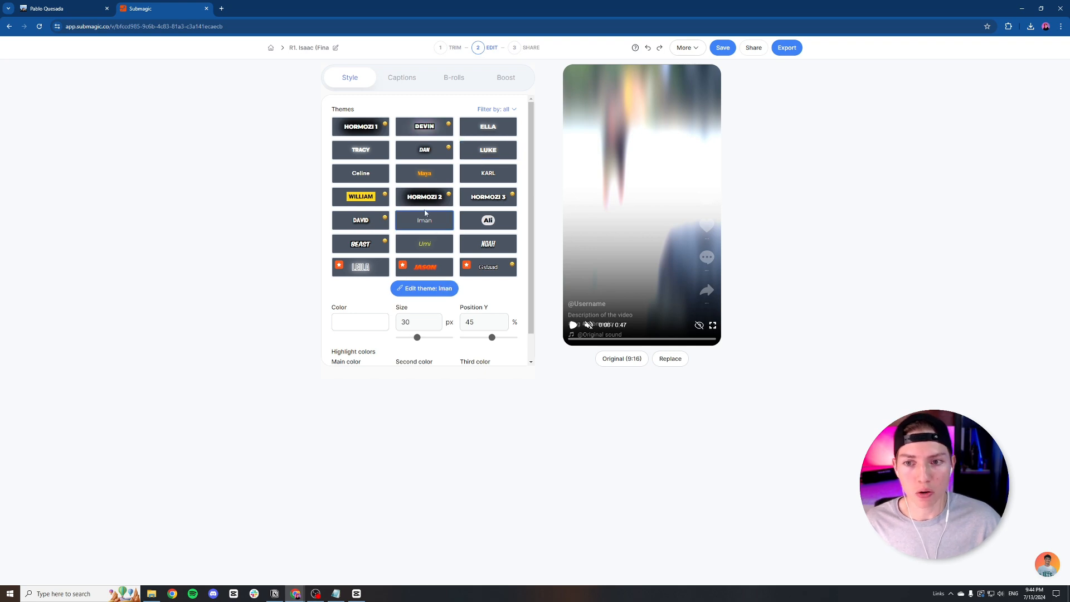
left_click(490, 222)
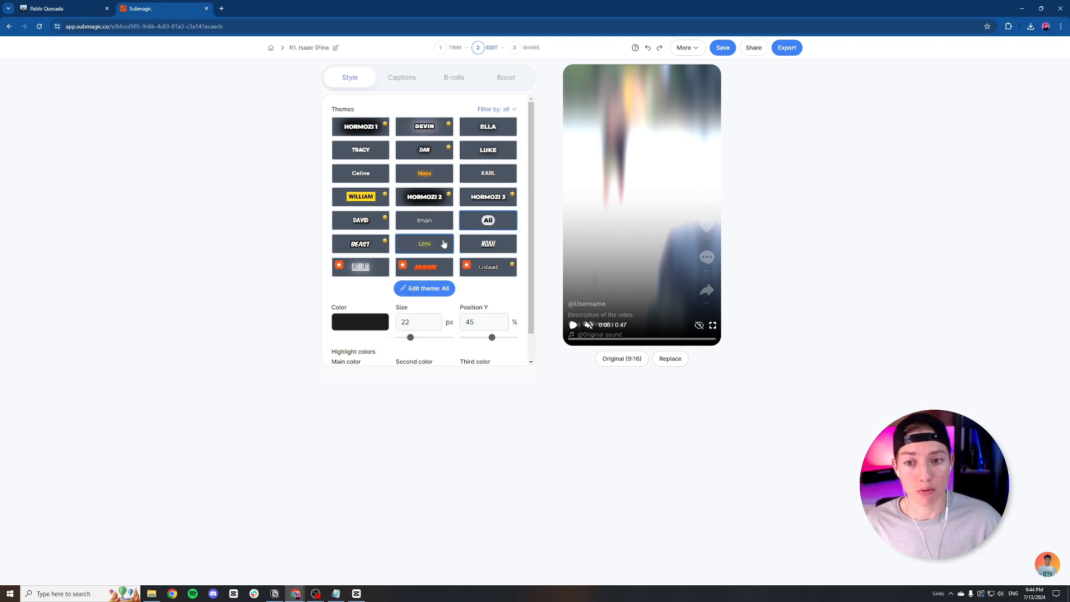
left_click(490, 153)
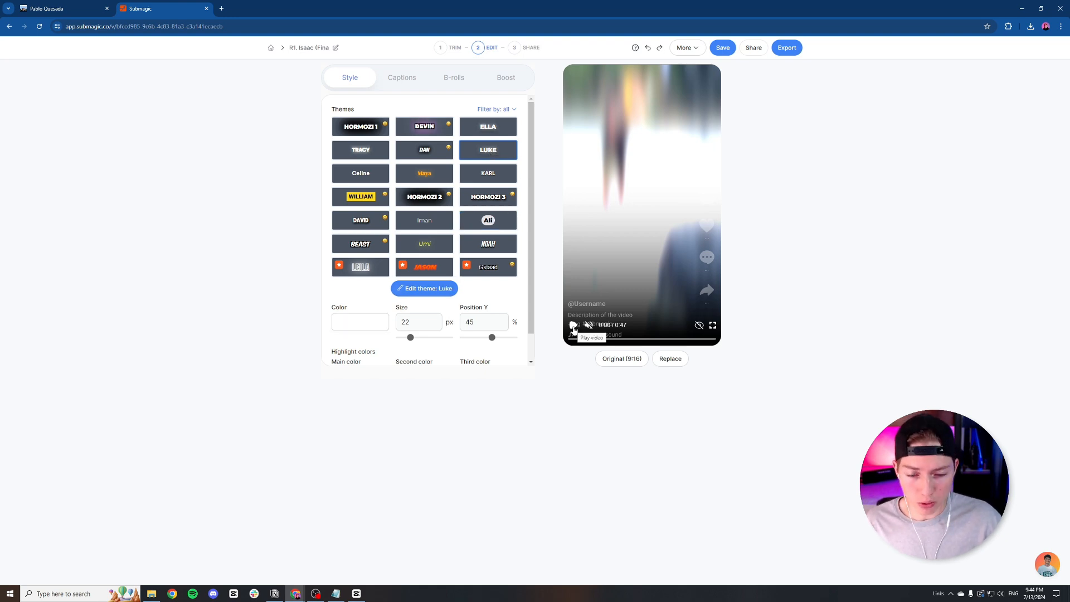
Step: Play the first few seconds of the video to check the captions in the Luke theme
left_click(573, 326)
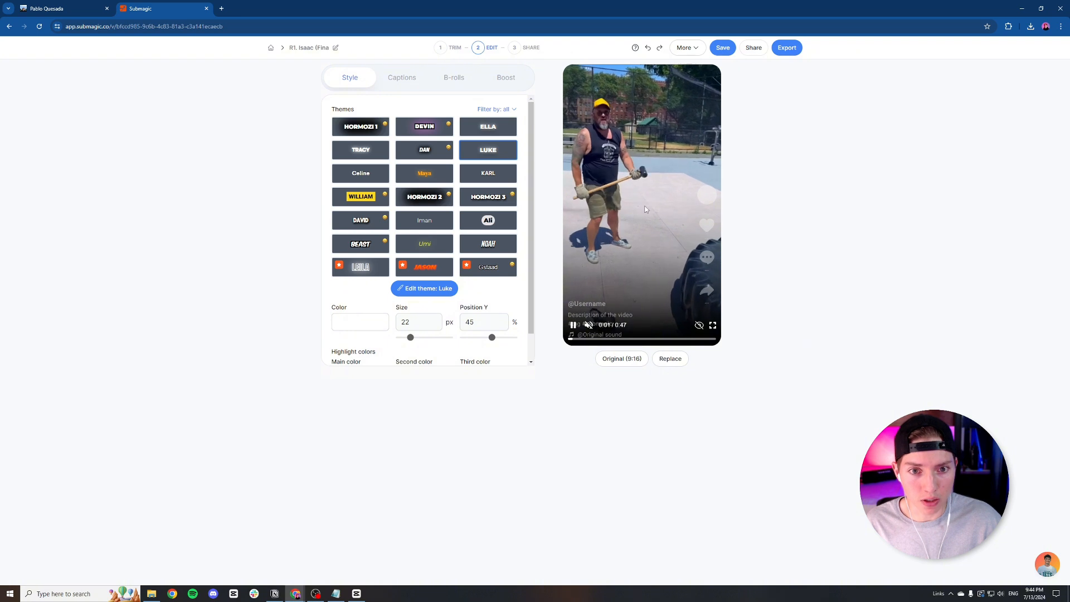
left_click(573, 327)
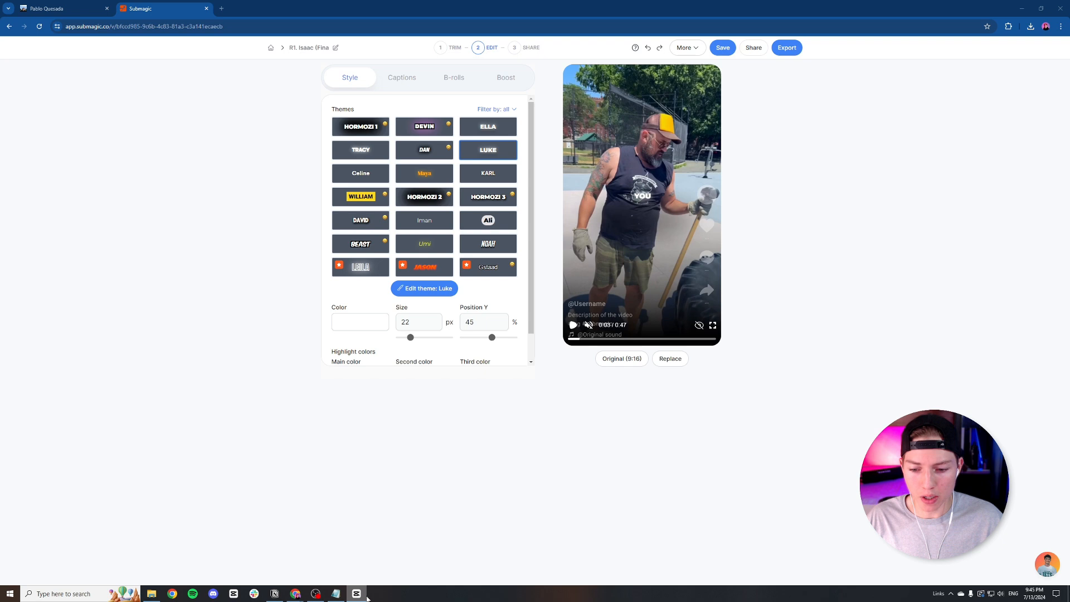
mouse_move(361, 595)
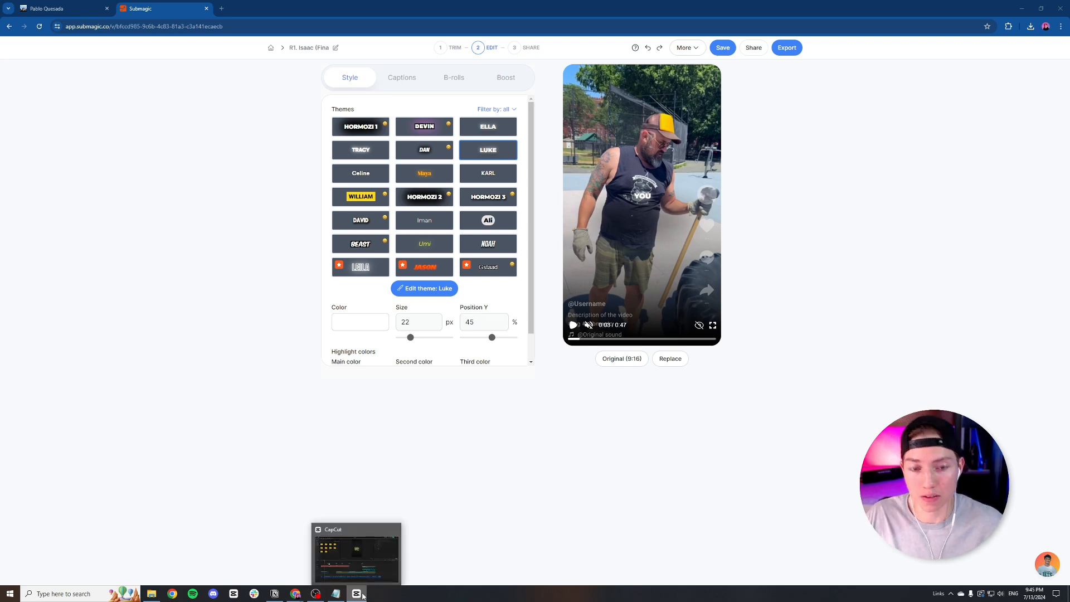
Step: Set the main highlight color of the Luke caption theme to white (FFFFFF)
left_click(503, 157)
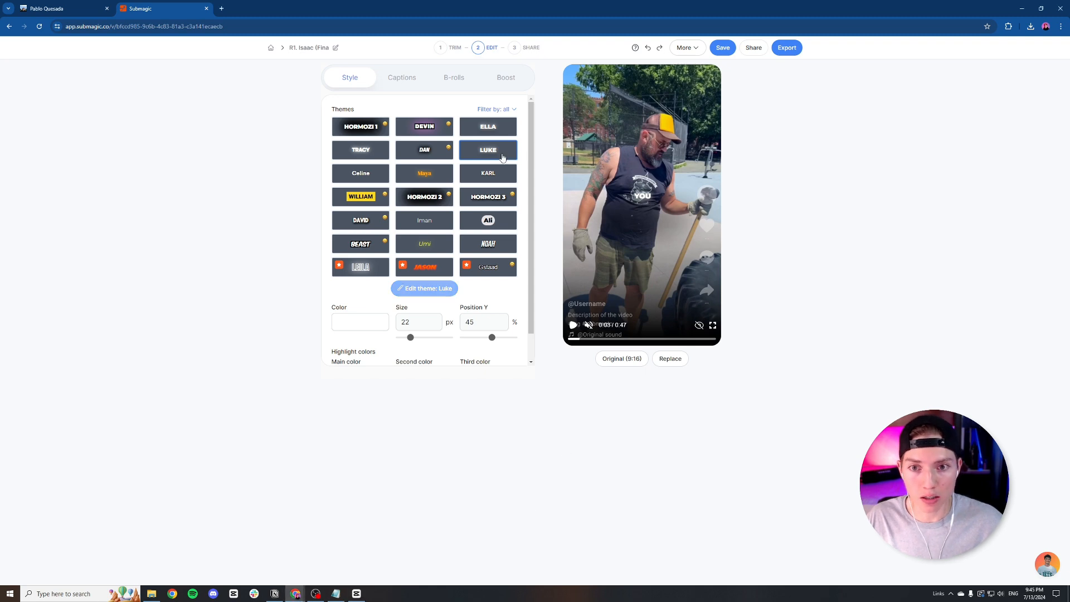
scroll(412, 334, "down", 1)
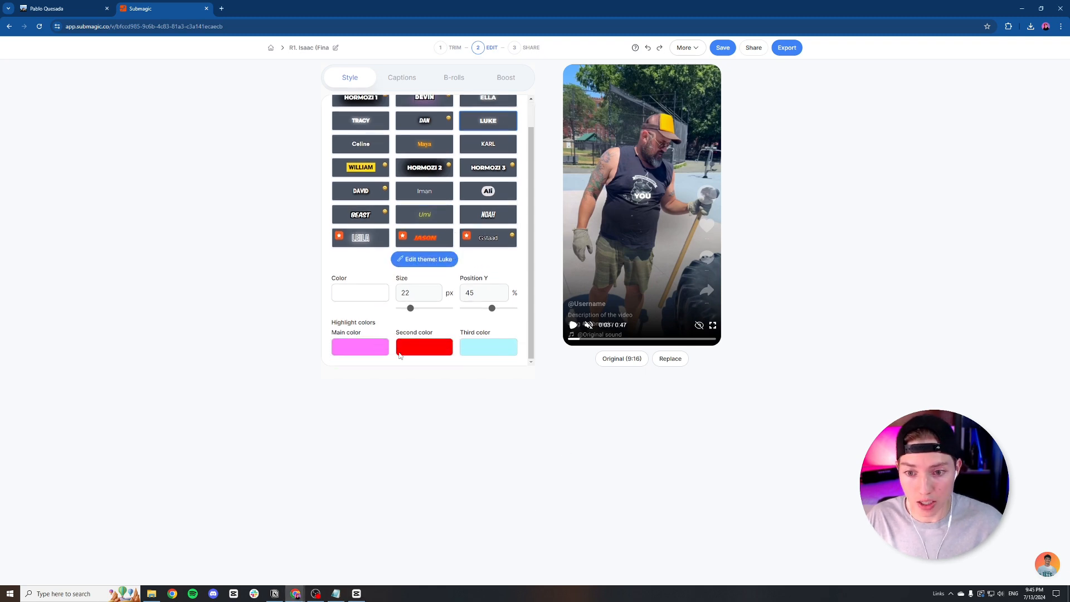
left_click(364, 354)
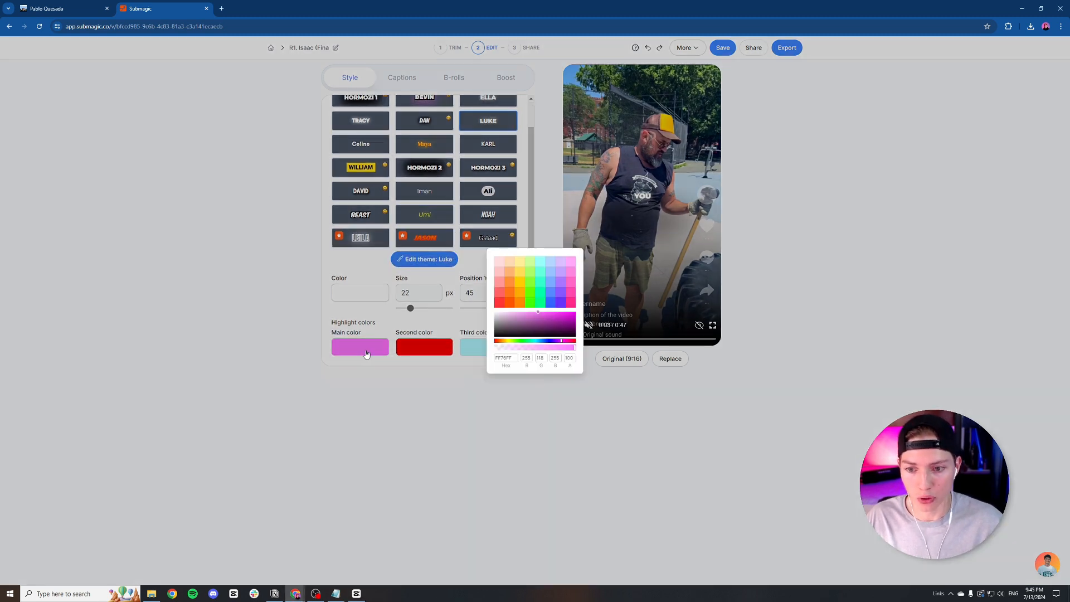
left_click(499, 316)
left_click_drag(500, 316, 493, 311)
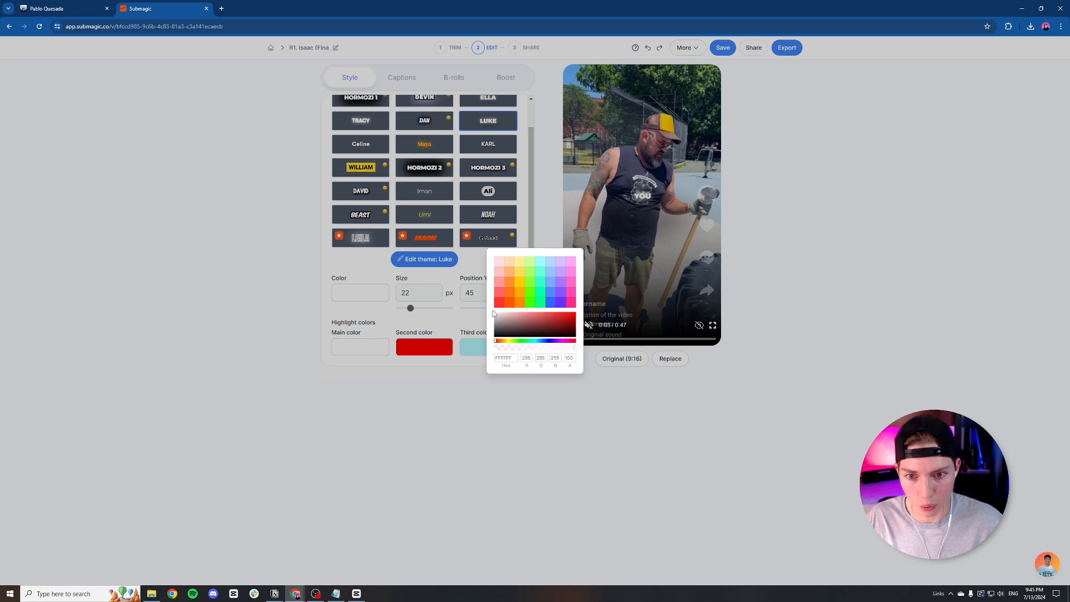
Step: Close the main highlight color picker and copy the gold hex code EDB518 from the client's brand info note in Notepad
left_click(545, 229)
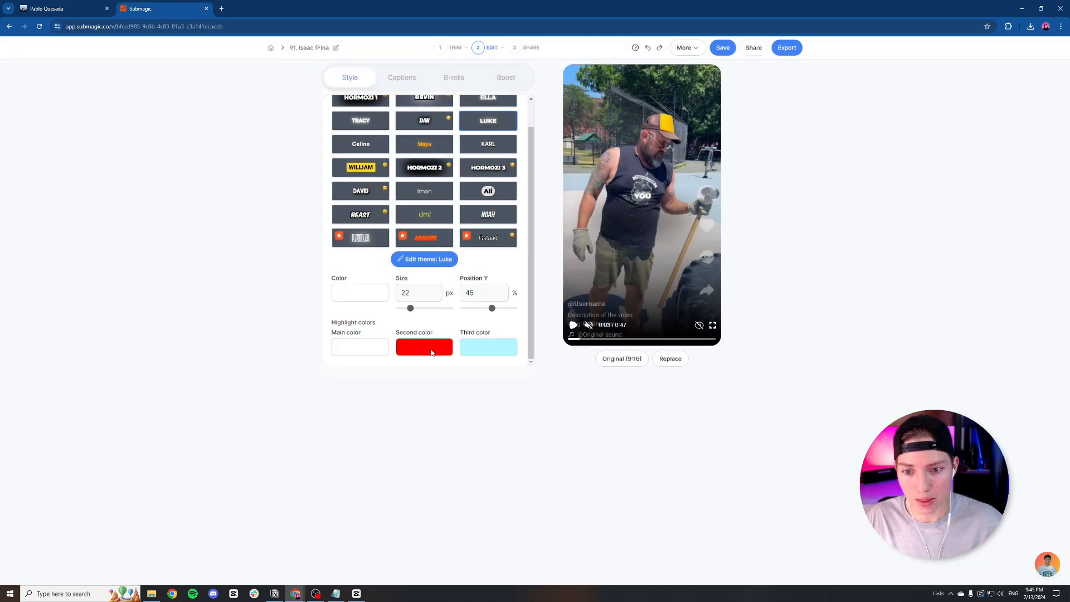
left_click(464, 345)
left_click(335, 593)
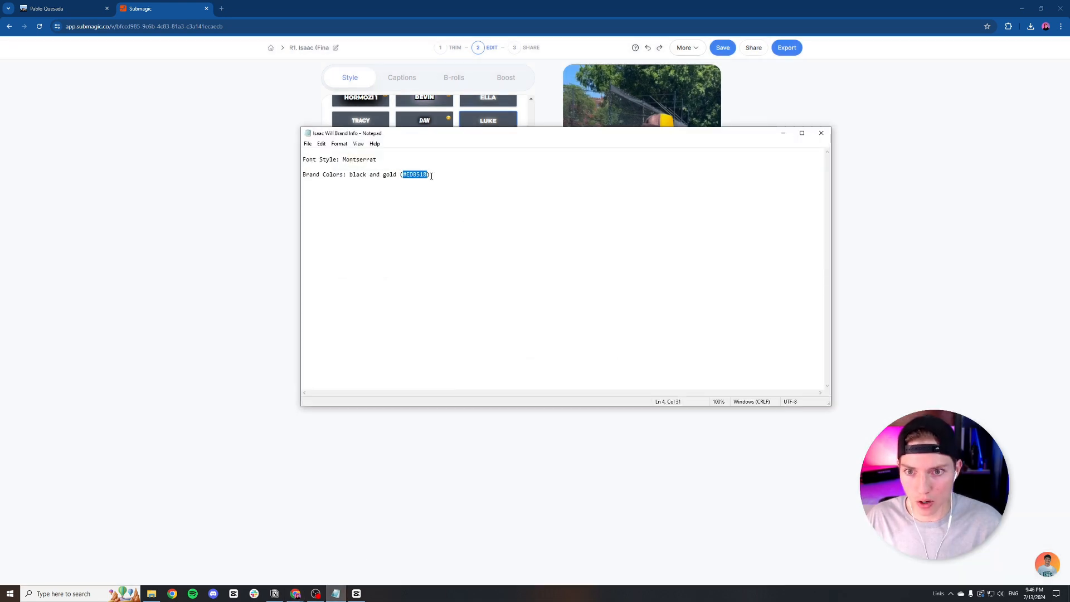
left_click_drag(428, 174, 407, 173)
key("ctrl+c")
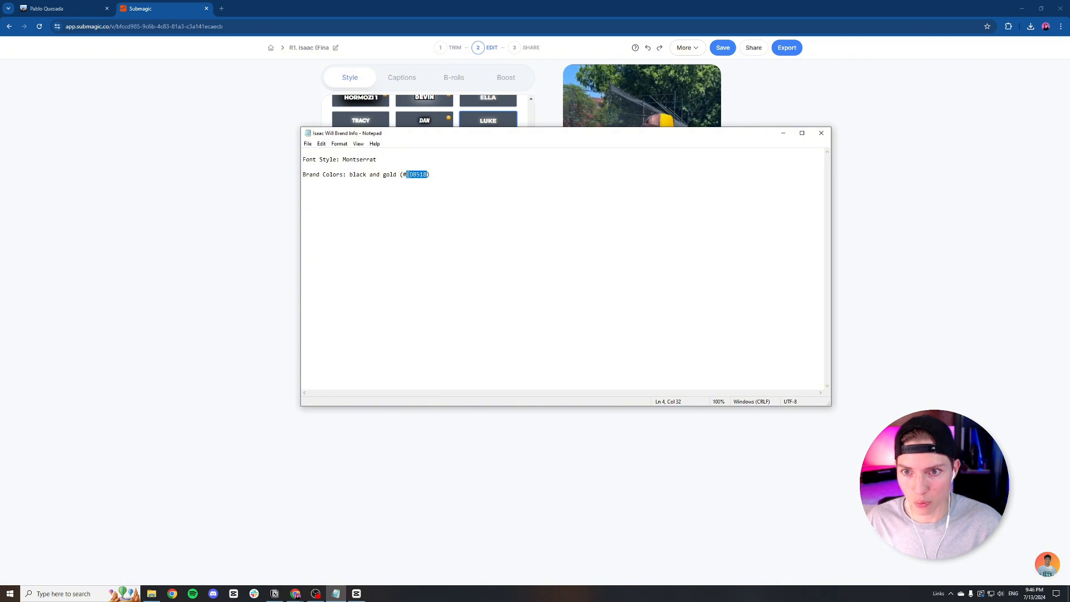
left_click(783, 132)
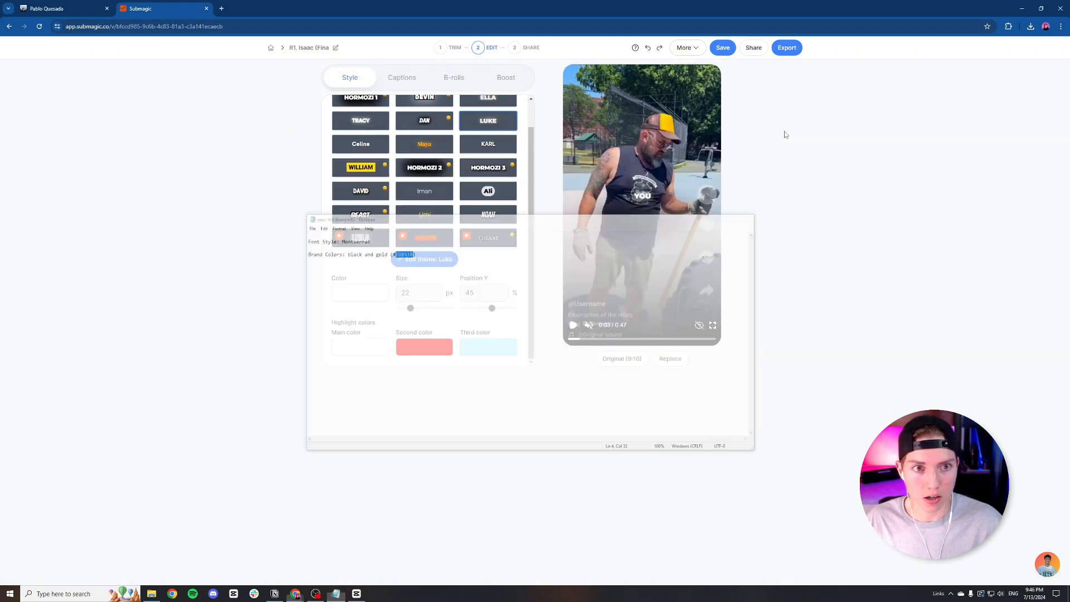
Step: Set the second highlight color of the Luke caption theme to the brand gold EDB518
left_click(440, 351)
double_click(506, 358)
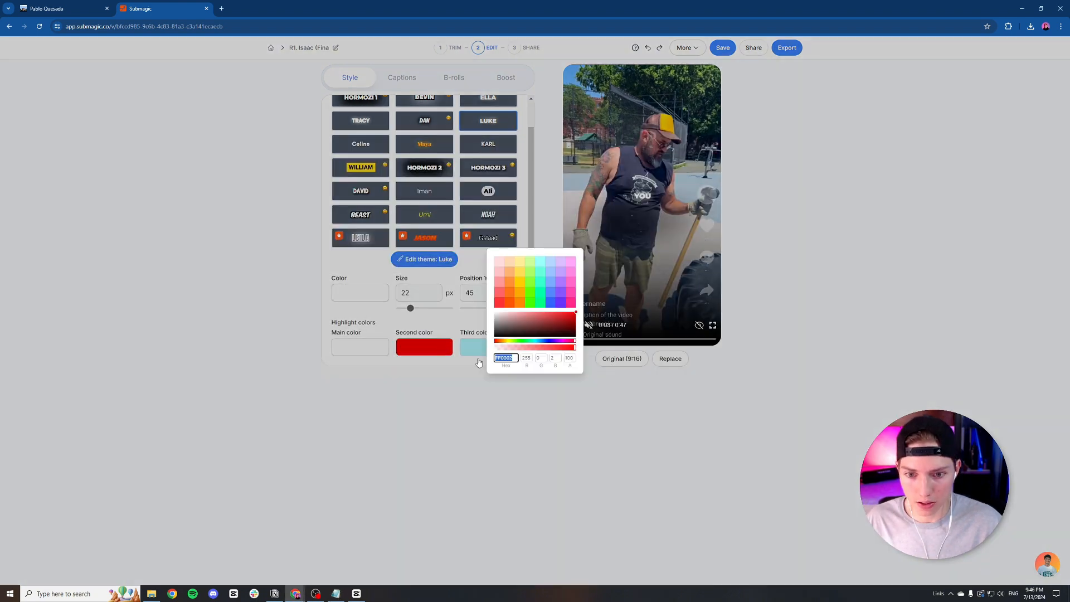
key("ctrl+v")
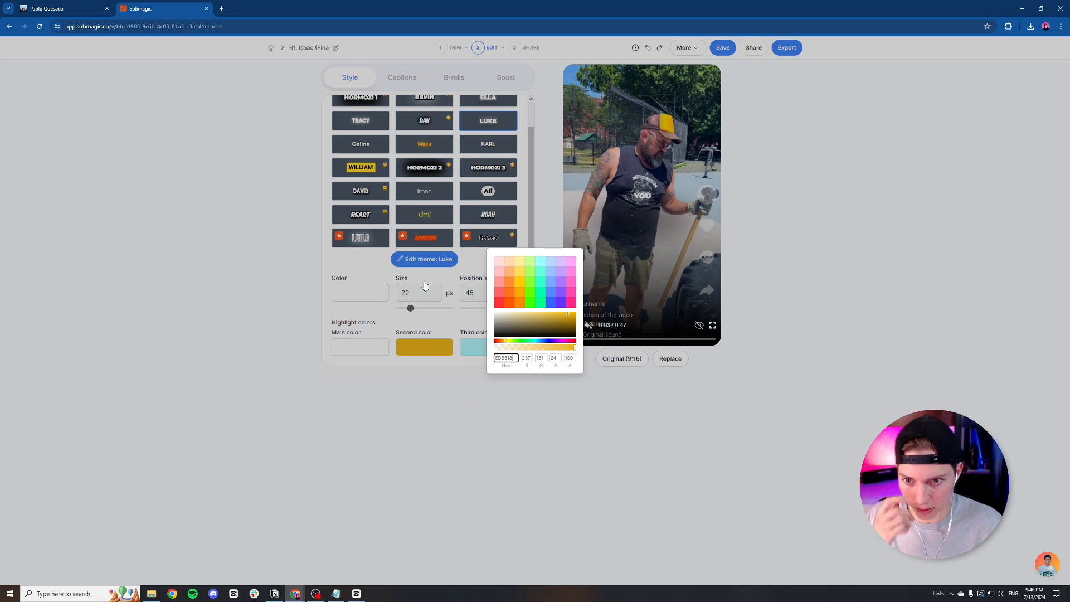
left_click(373, 277)
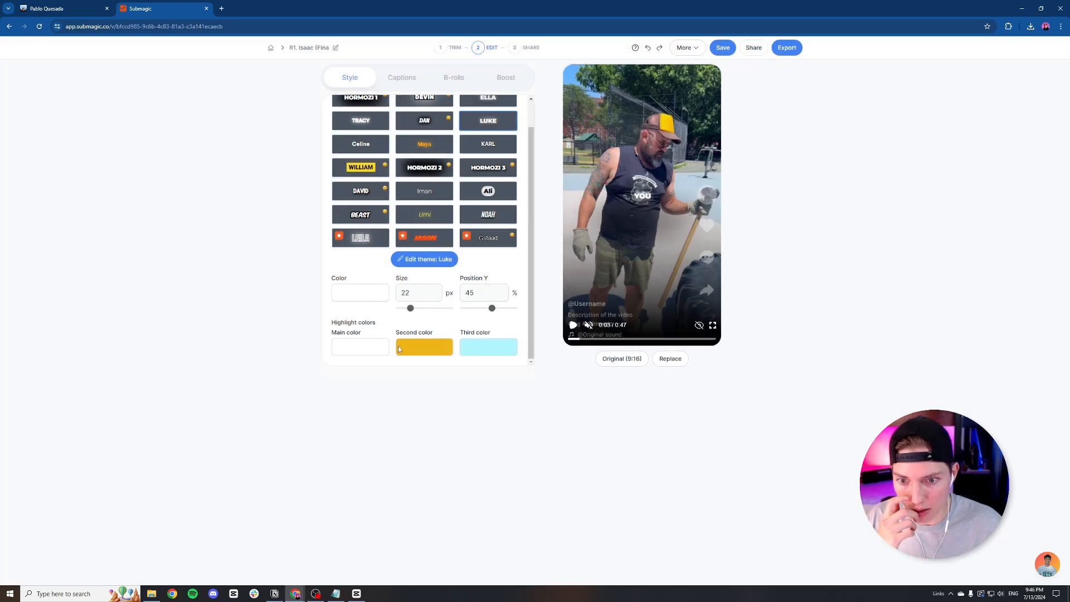
Step: Set the third highlight color of the Luke caption theme to the same gold, EDB518
left_click(476, 354)
double_click(510, 359)
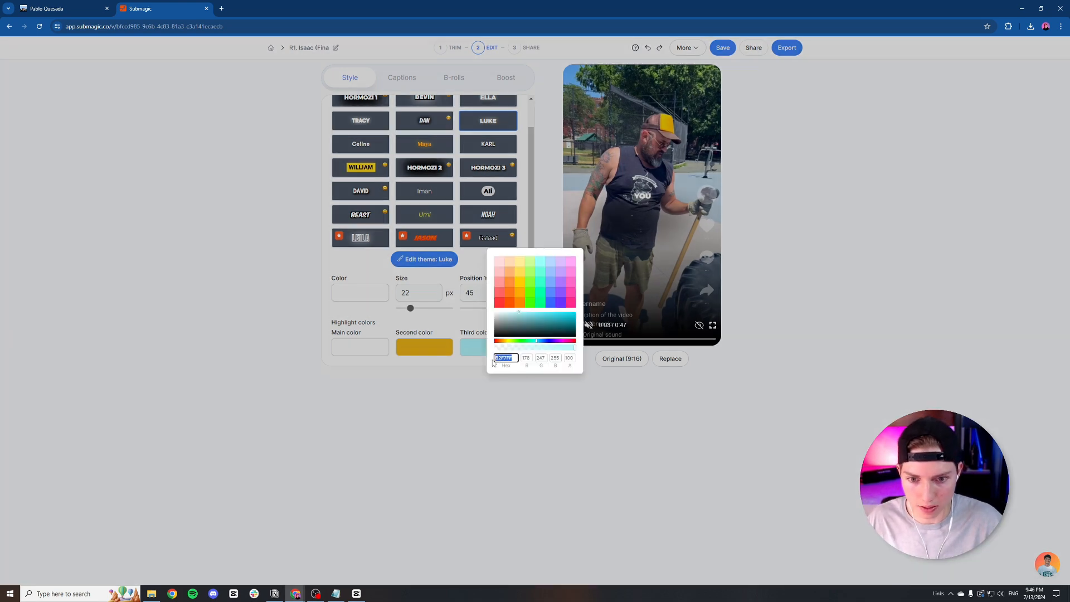
type("EDB518")
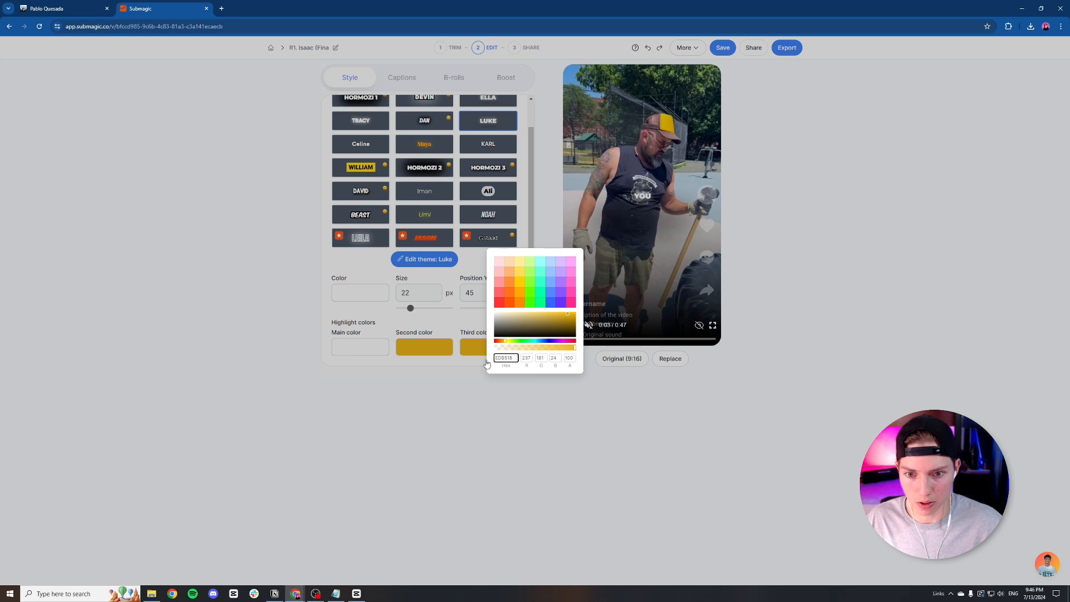
left_click(370, 273)
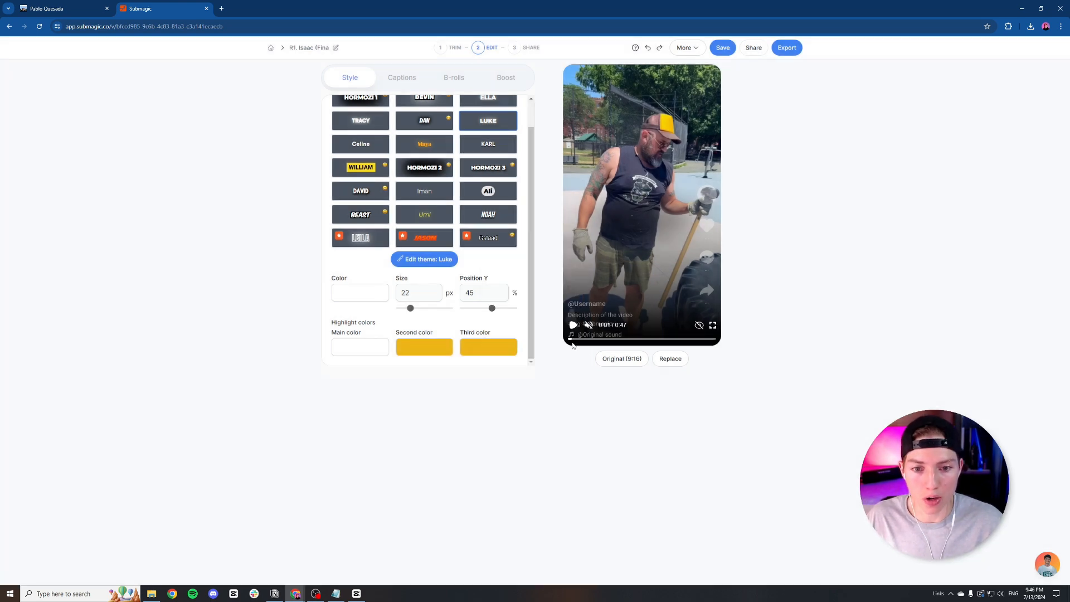
Step: Preview the opening seconds of the video and view the "you're looking" caption in full screen to check the highlight colors
left_click(652, 203)
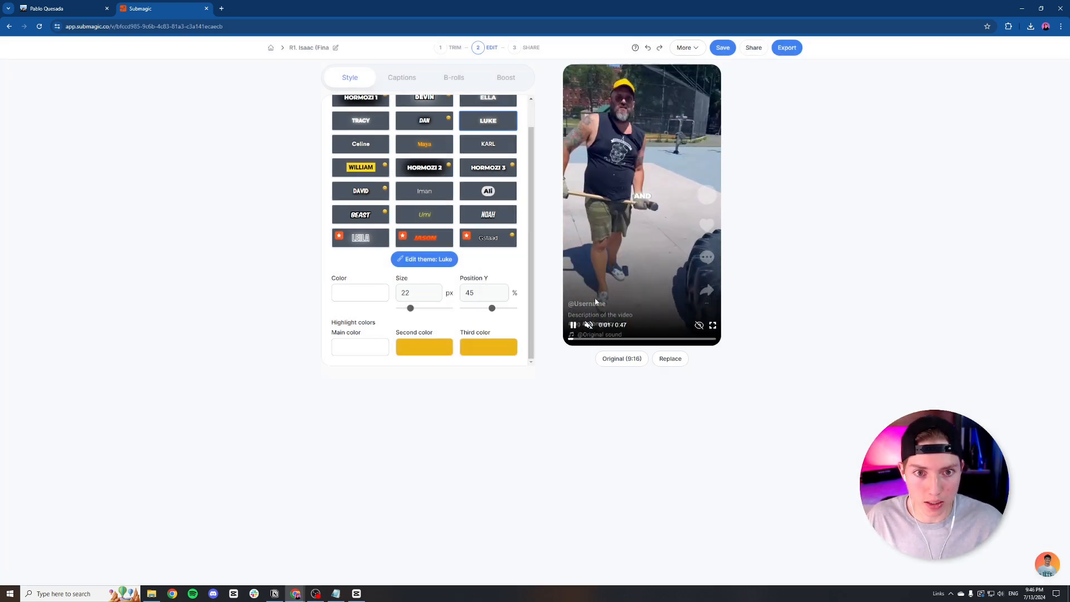
left_click(613, 231)
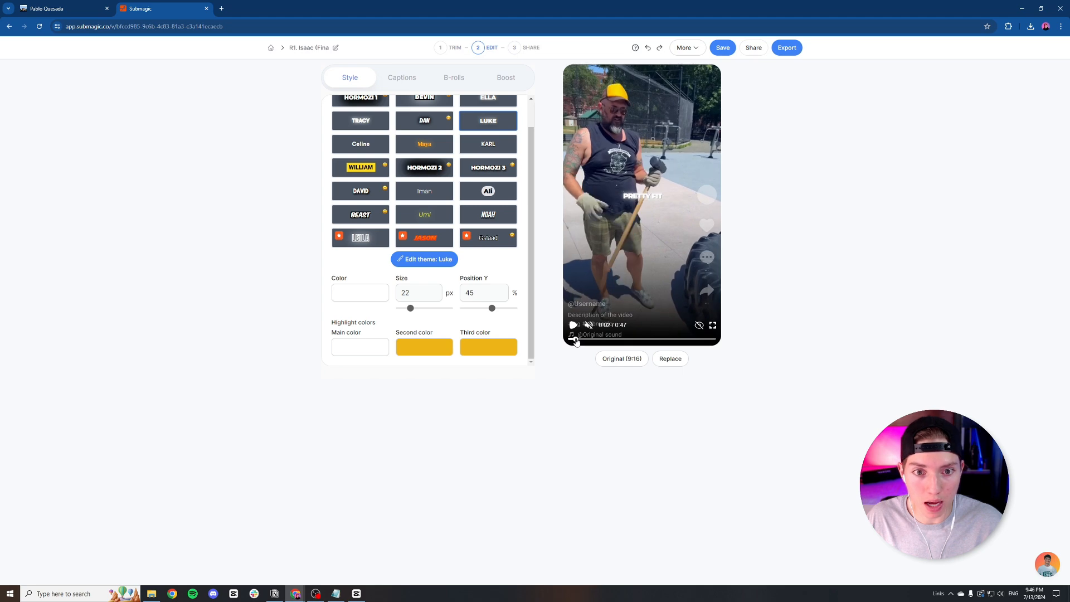
left_click(713, 327)
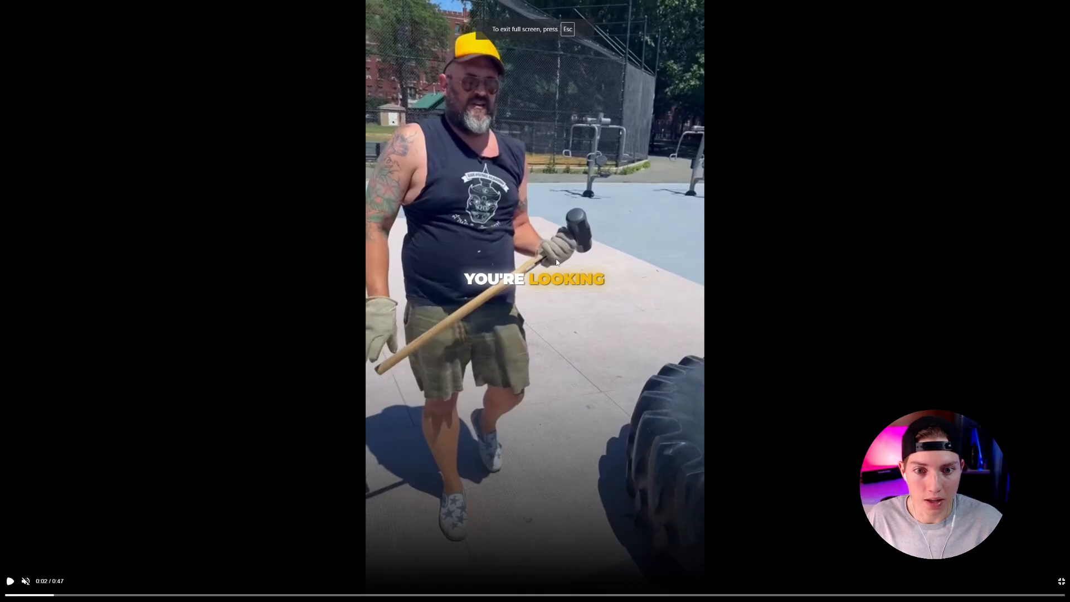
left_click(1060, 581)
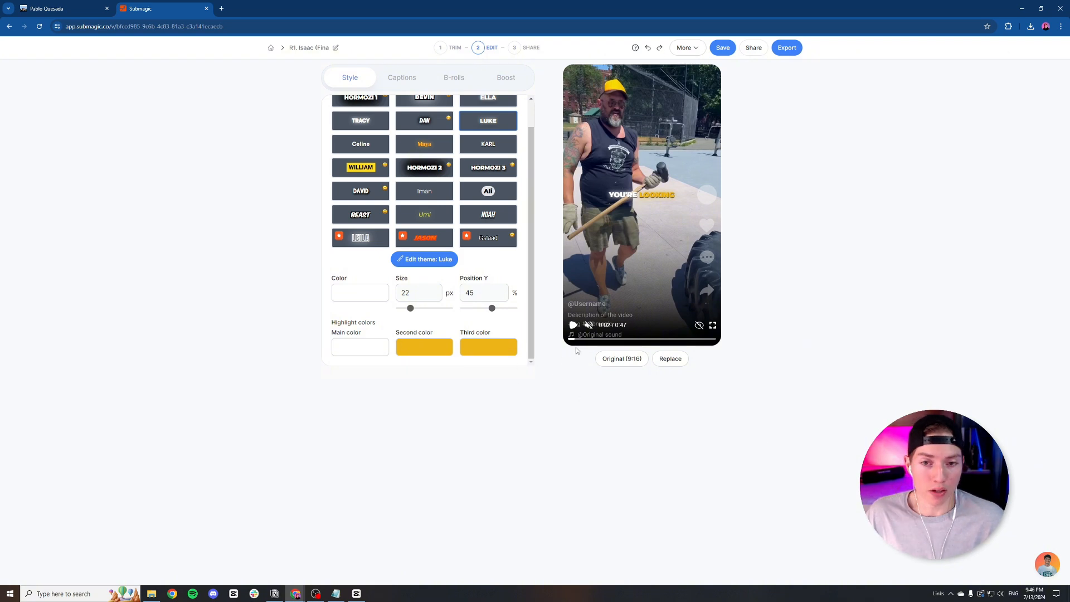
Step: Open the Luke theme for editing and review its font, shadow, stroke, animation, punctuation, emoji and highlight color settings
scroll(424, 183, "up", 1)
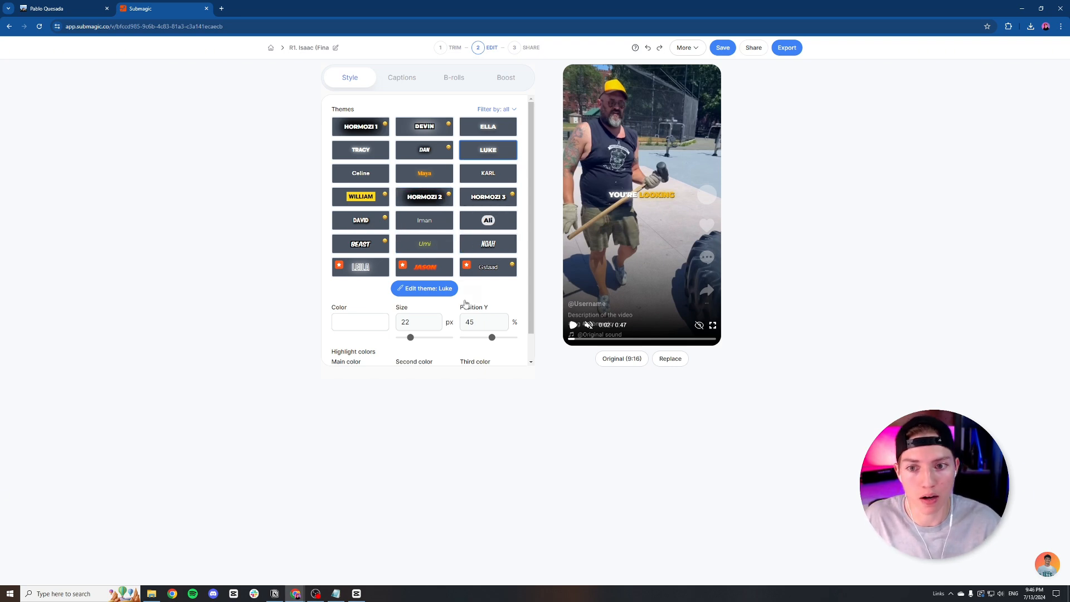
scroll(425, 261, "down", 1)
left_click(426, 260)
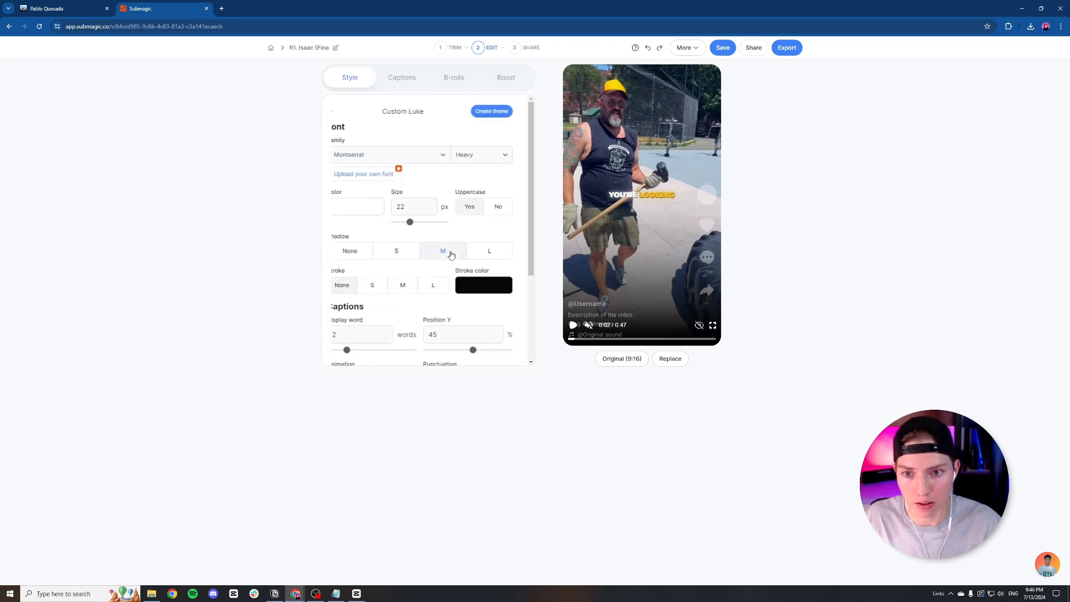
scroll(433, 244, "down", 3)
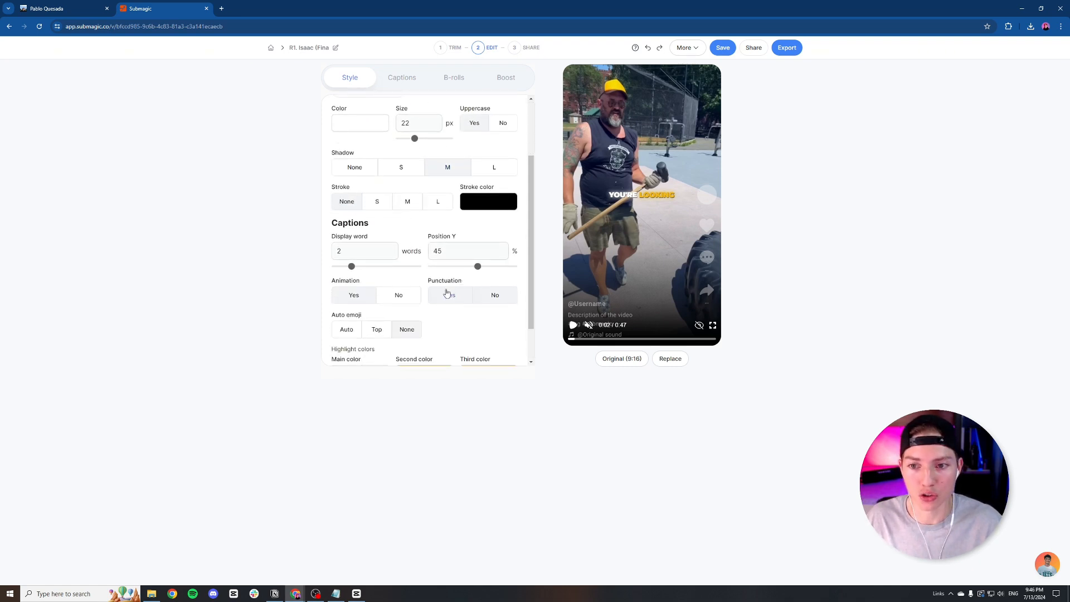
scroll(444, 296, "down", 2)
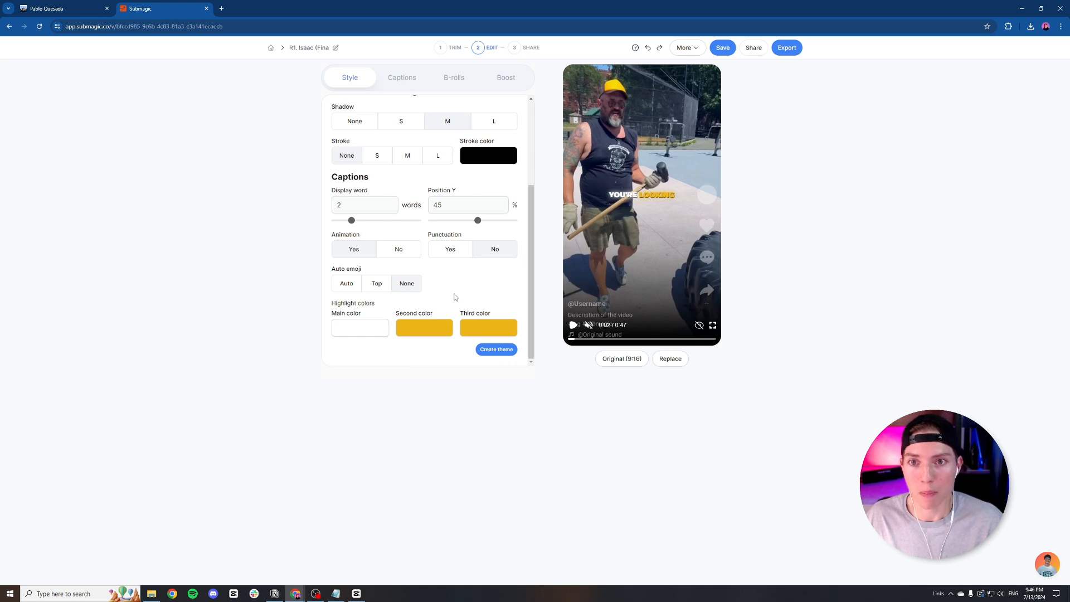
scroll(454, 296, "up", 5)
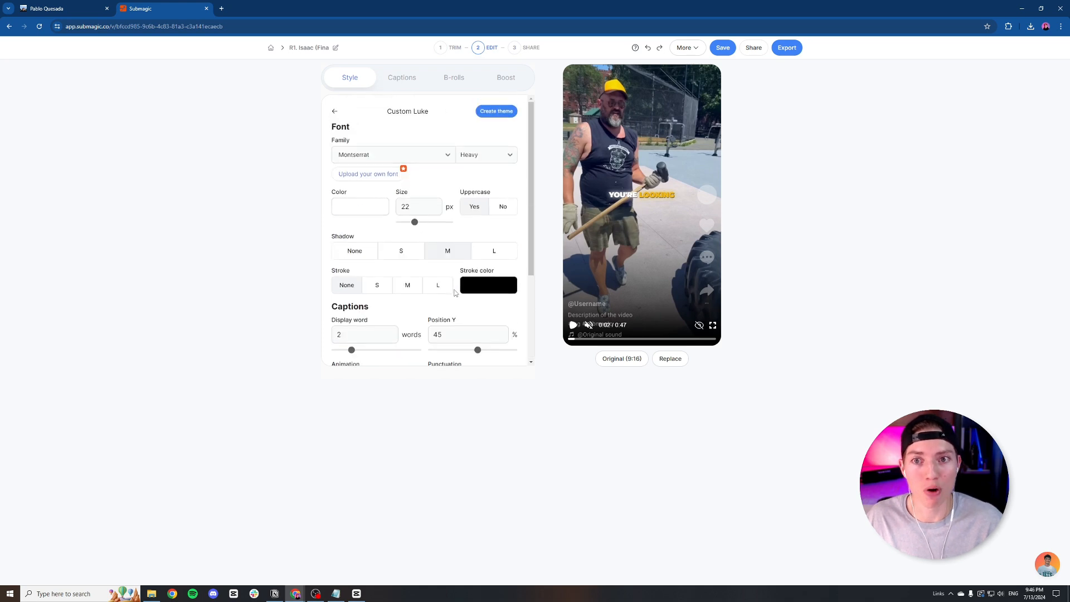
Step: Hide the captions "what keeps", "you going", "What's", "your", "Why" and "Well", where the reel already shows its own title text
left_click(402, 82)
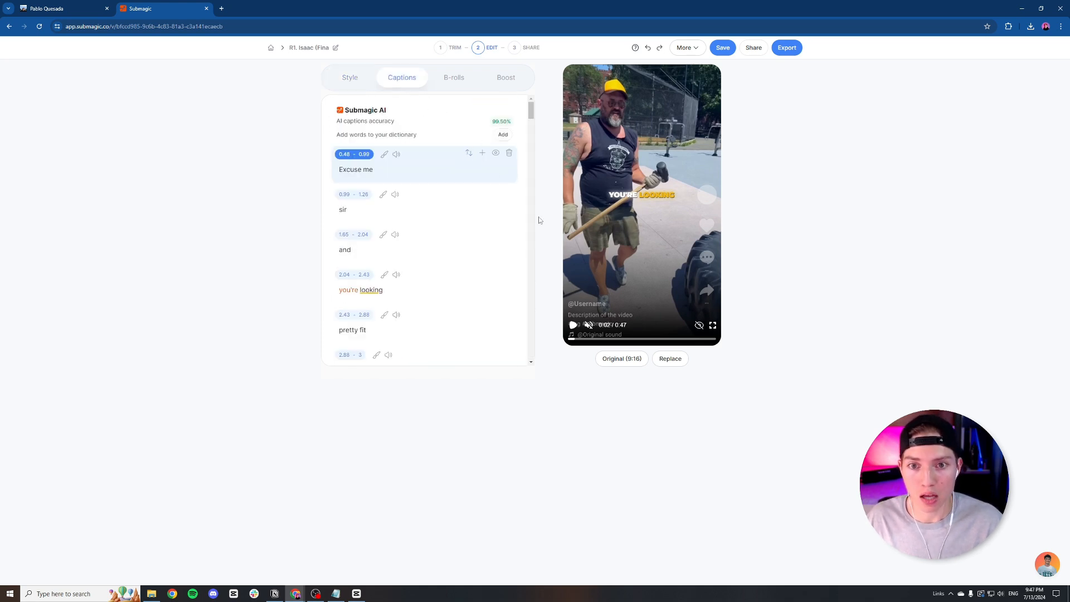
left_click(574, 326)
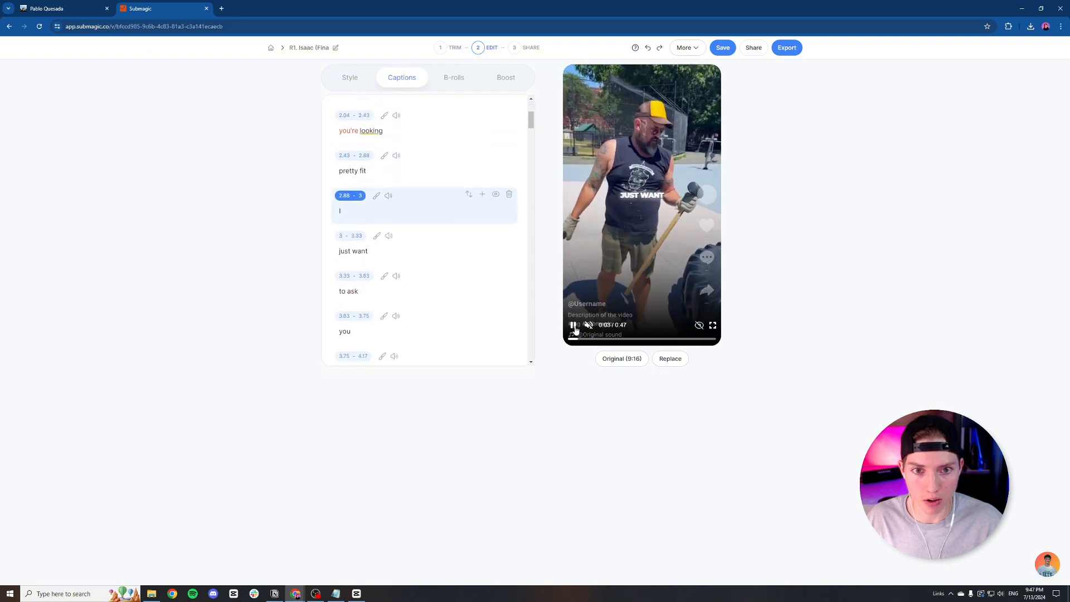
left_click(573, 326)
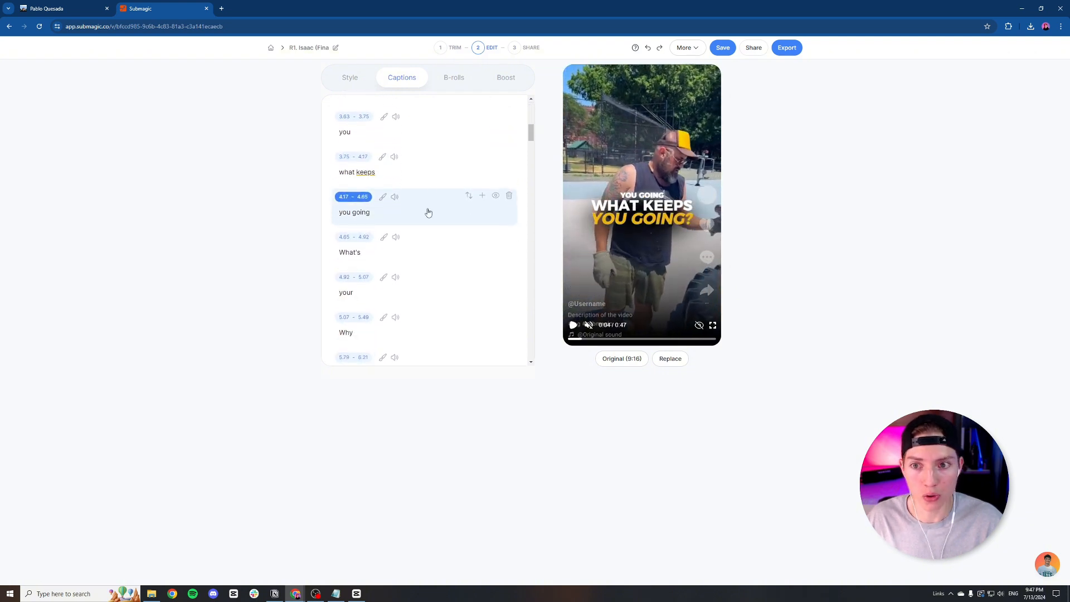
scroll(428, 211, "up", 1)
left_click(462, 250)
left_click(497, 242)
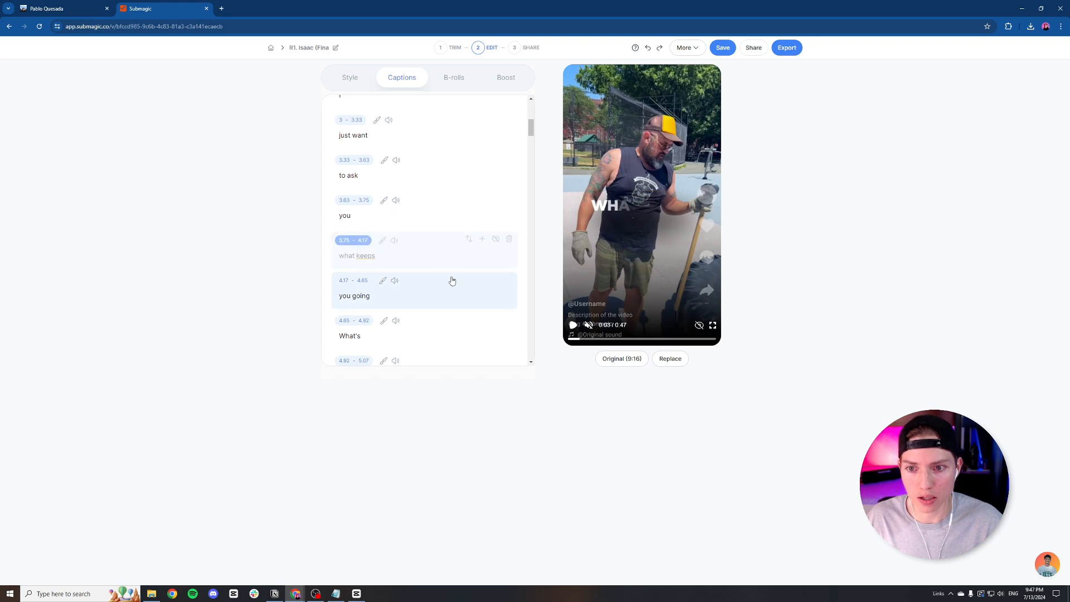
left_click(496, 237)
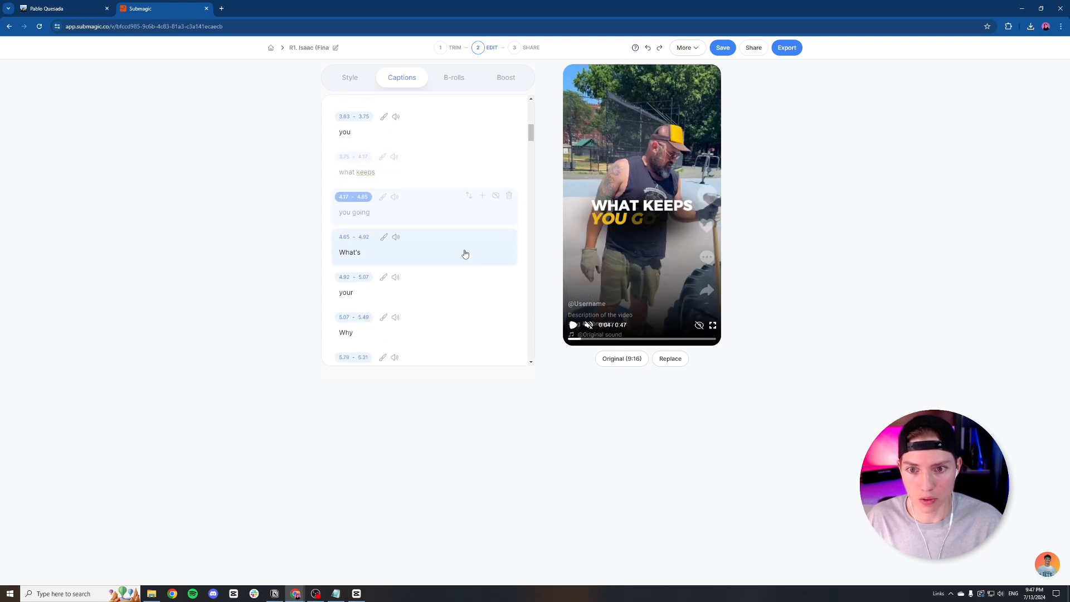
left_click(495, 238)
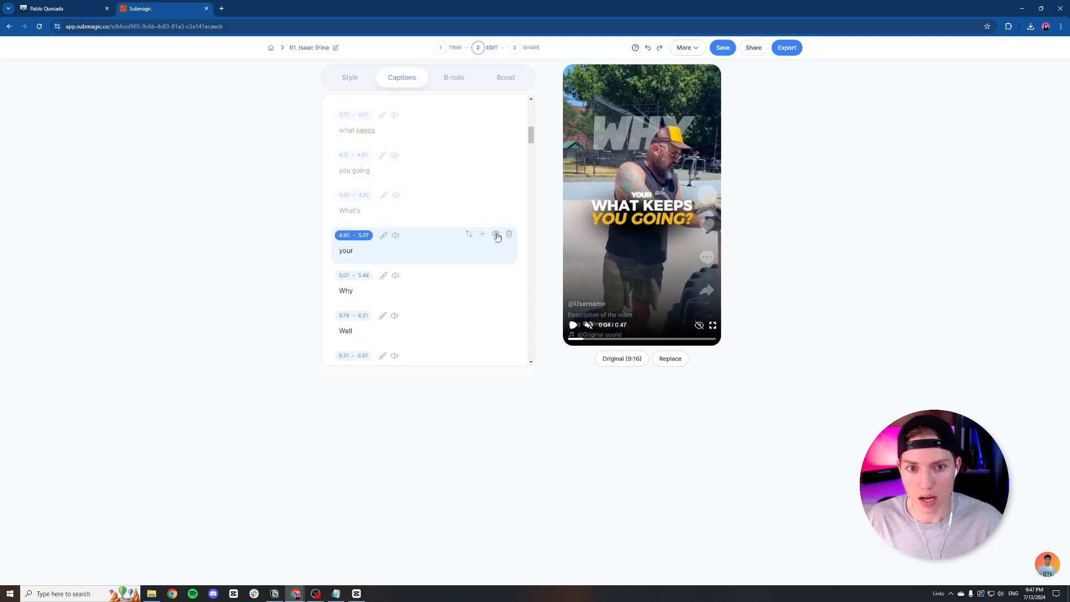
left_click(495, 234)
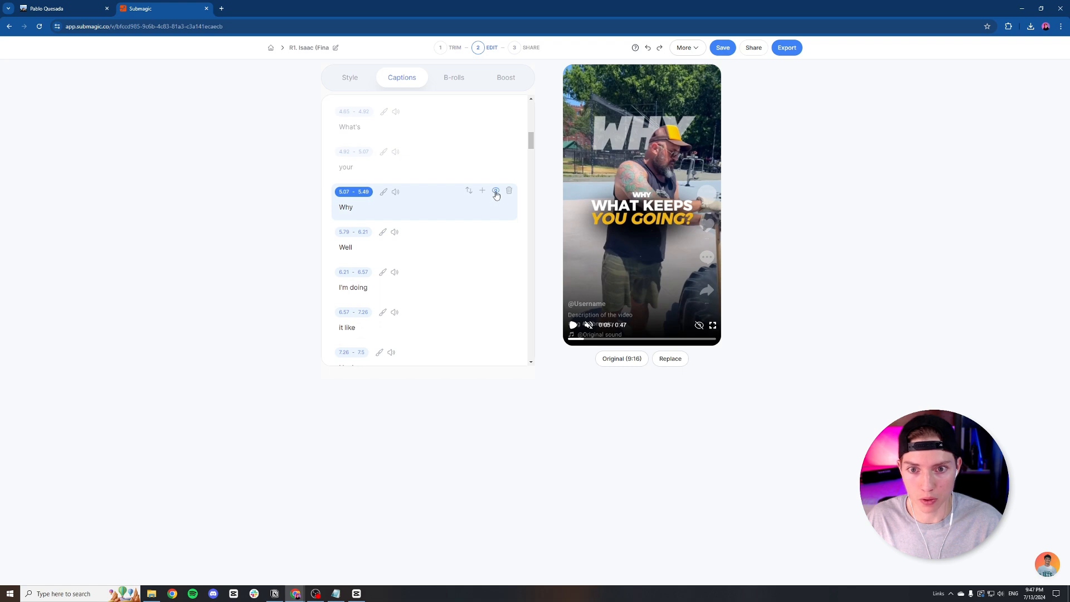
left_click(496, 191)
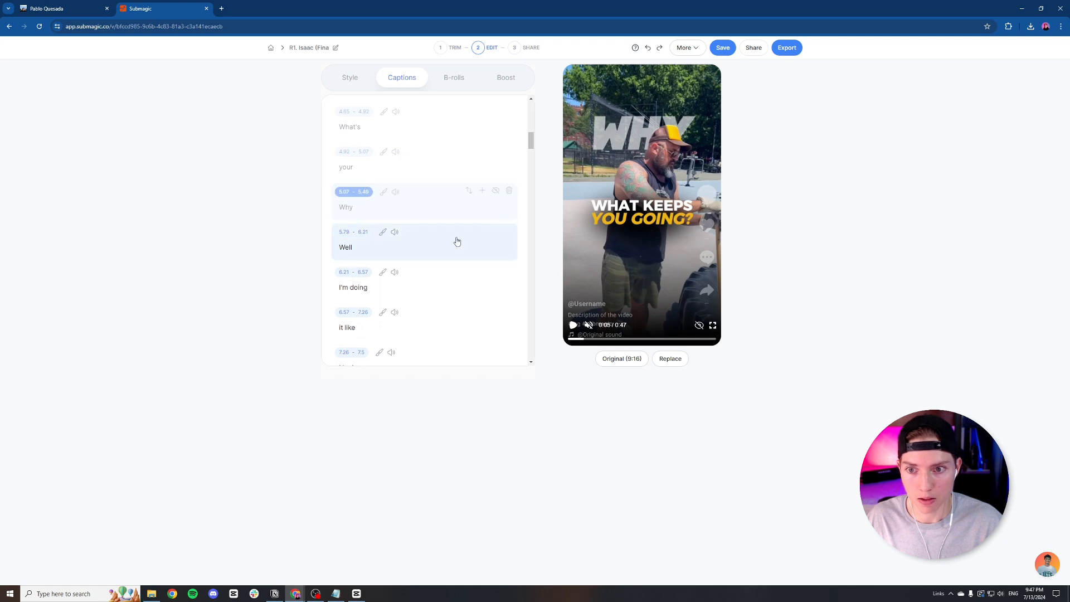
left_click(495, 190)
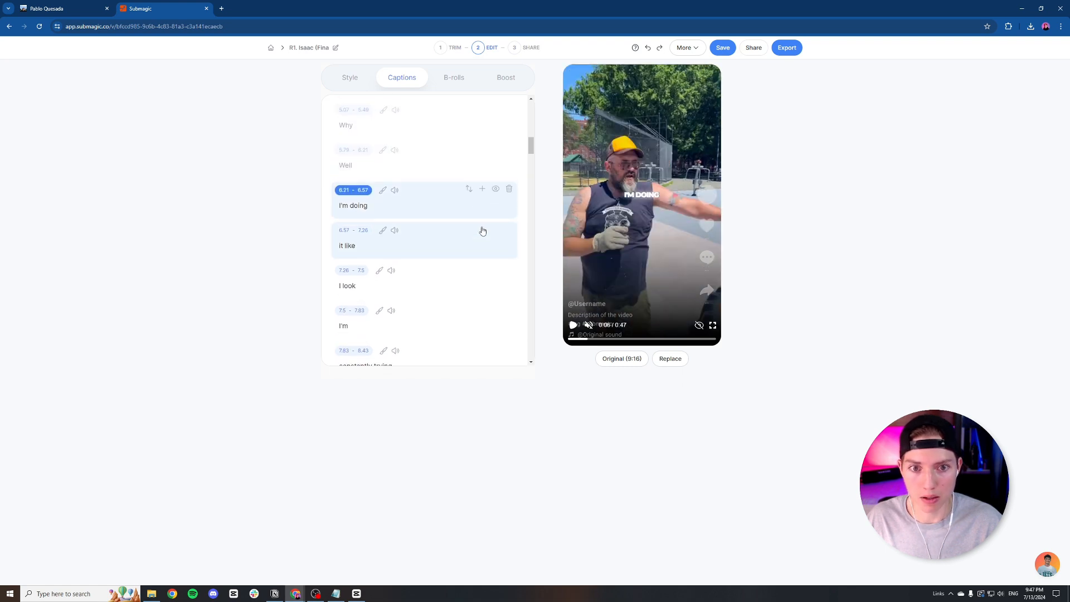
Step: Play the video from the "Excuse me" caption to about 0:09, then read through the following captions to about 20 seconds
scroll(449, 231, "up", 5)
left_click(428, 137)
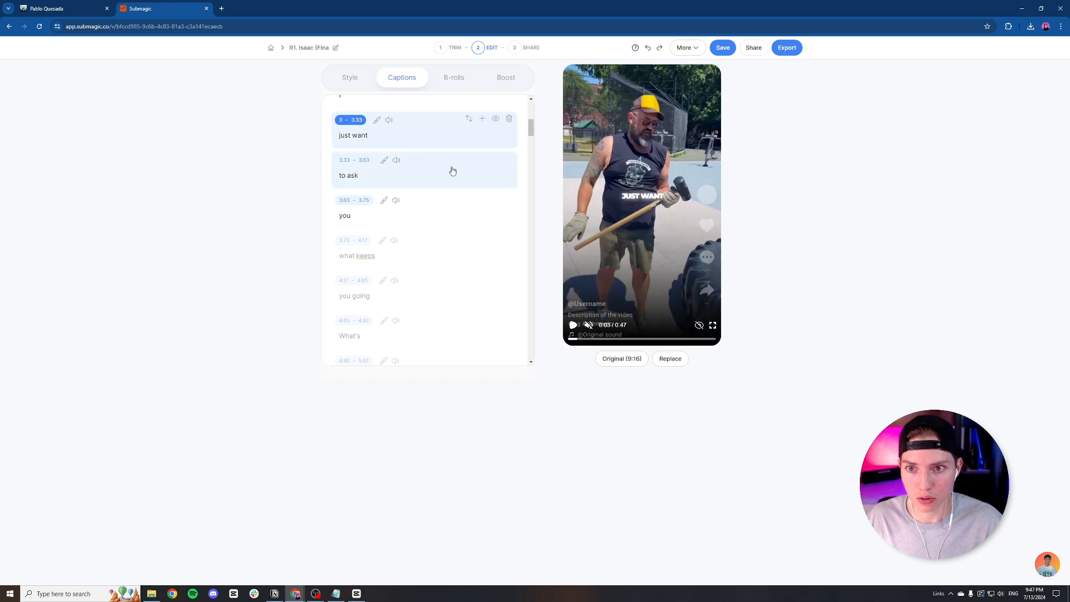
scroll(430, 156, "up", 5)
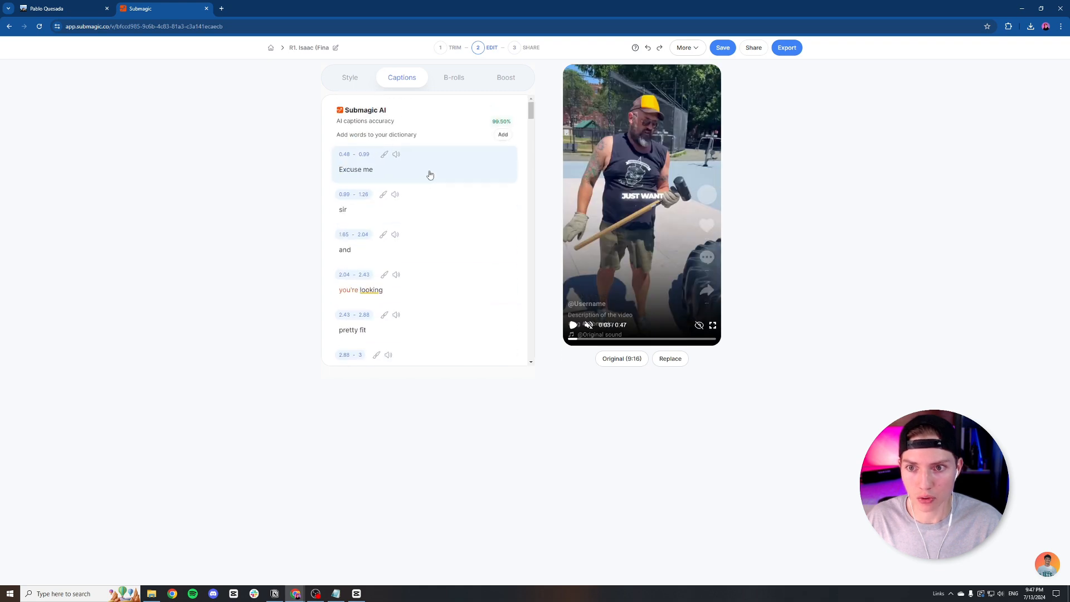
left_click(430, 175)
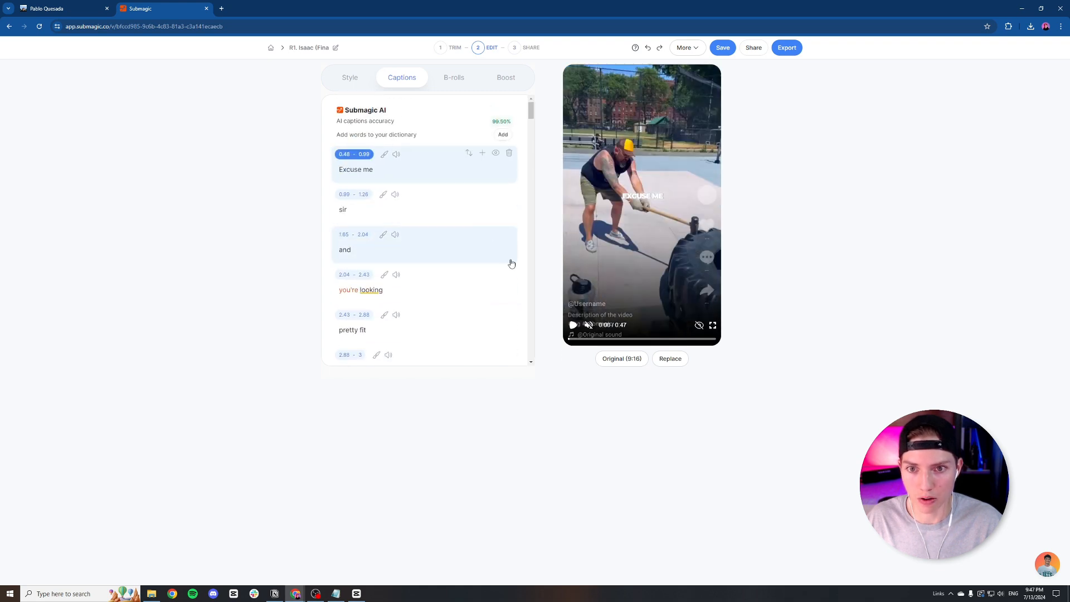
left_click(574, 328)
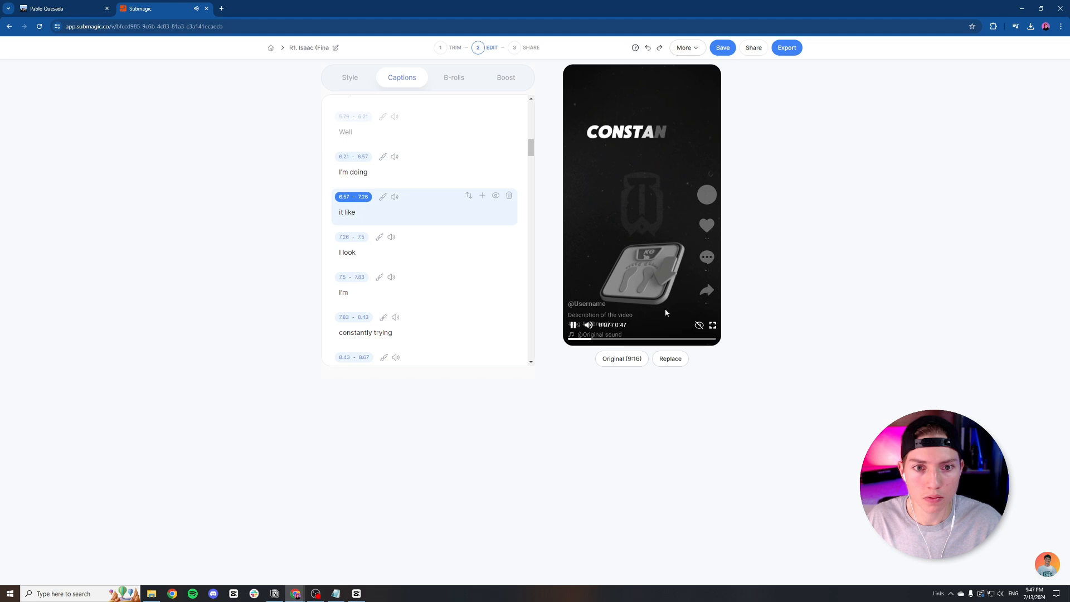
left_click(574, 326)
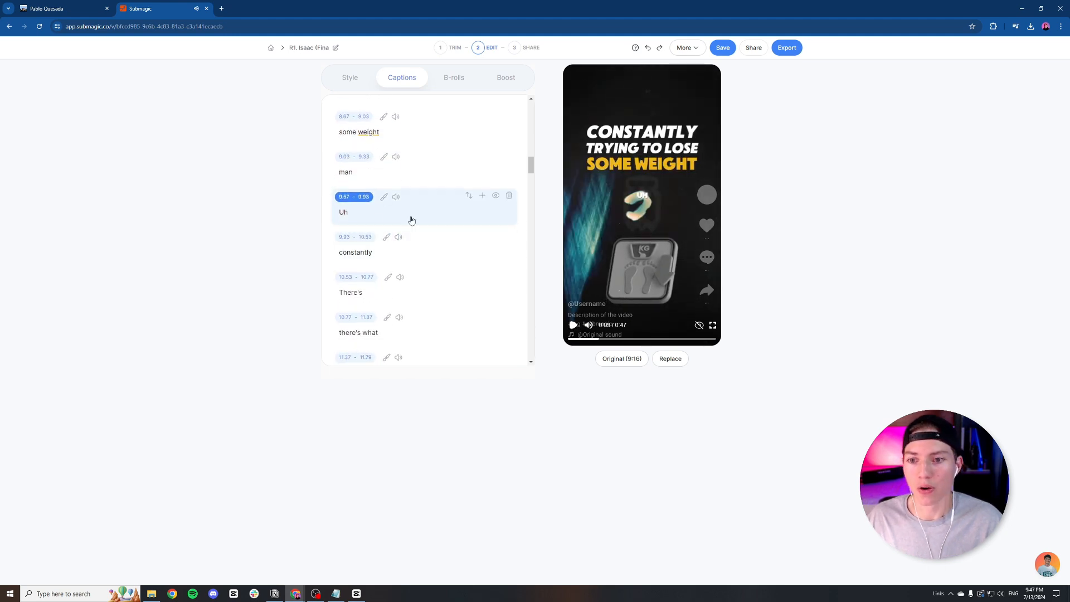
scroll(412, 245, "down", 3)
scroll(406, 238, "down", 4)
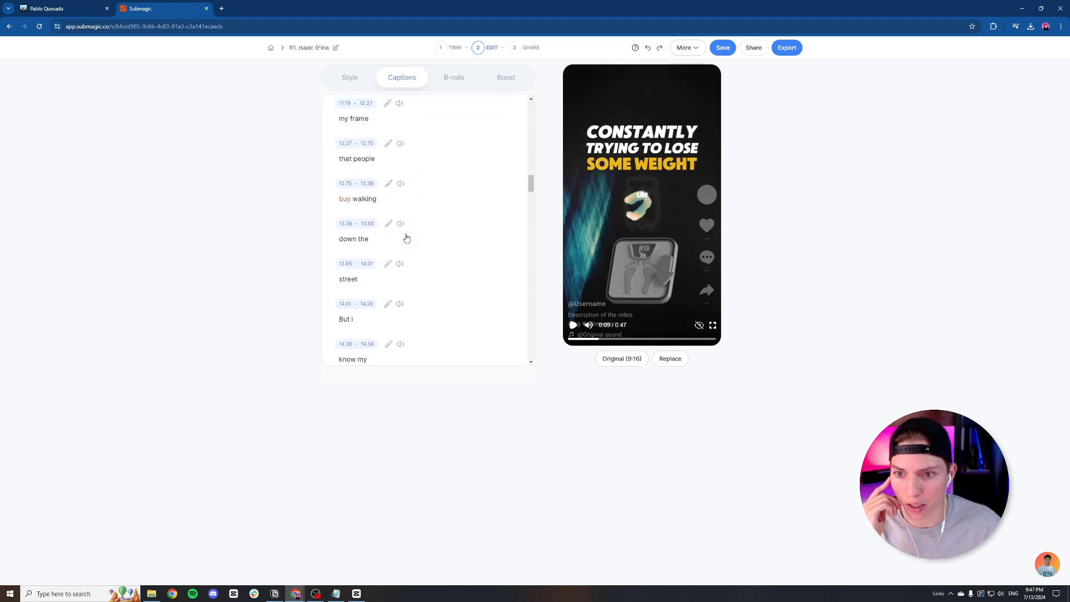
scroll(390, 223, "down", 4)
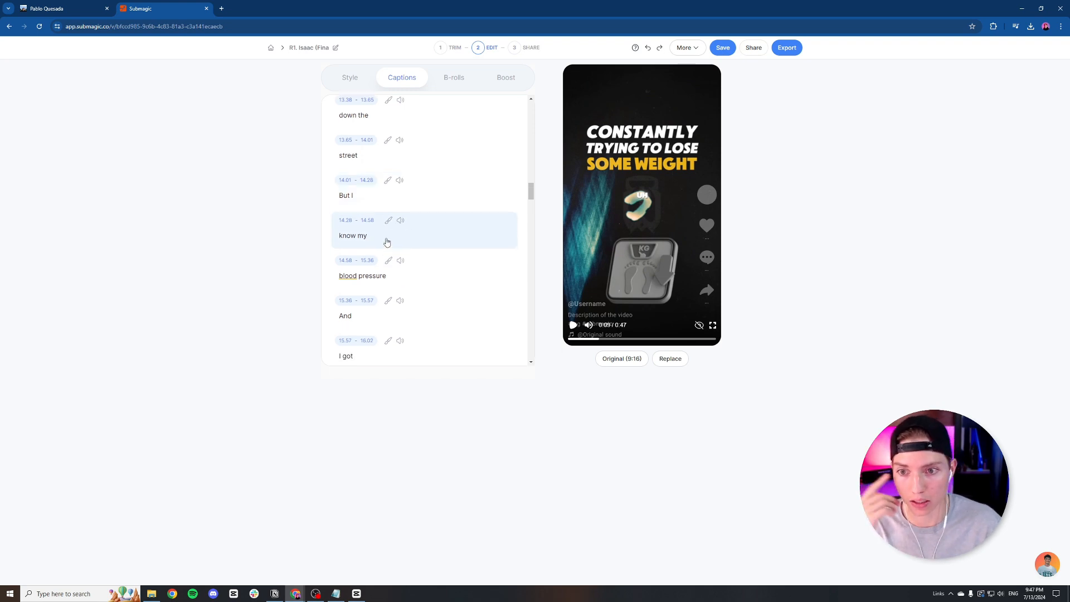
scroll(375, 224, "down", 5)
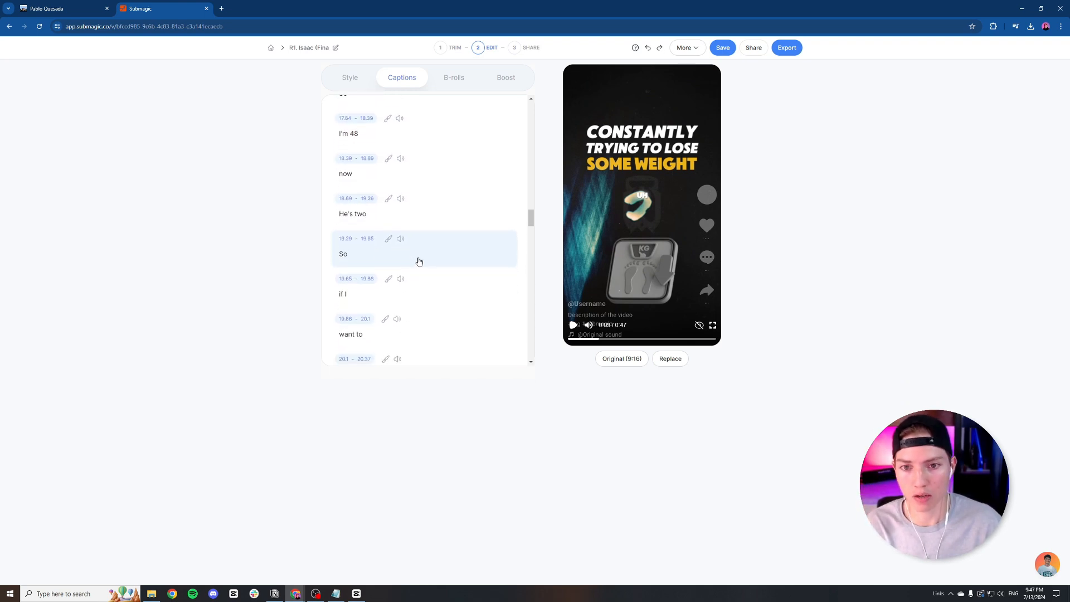
scroll(416, 271, "down", 1)
Step: Save the project and export the captioned video in Standard (1080p) quality at 24 FPS
left_click(722, 49)
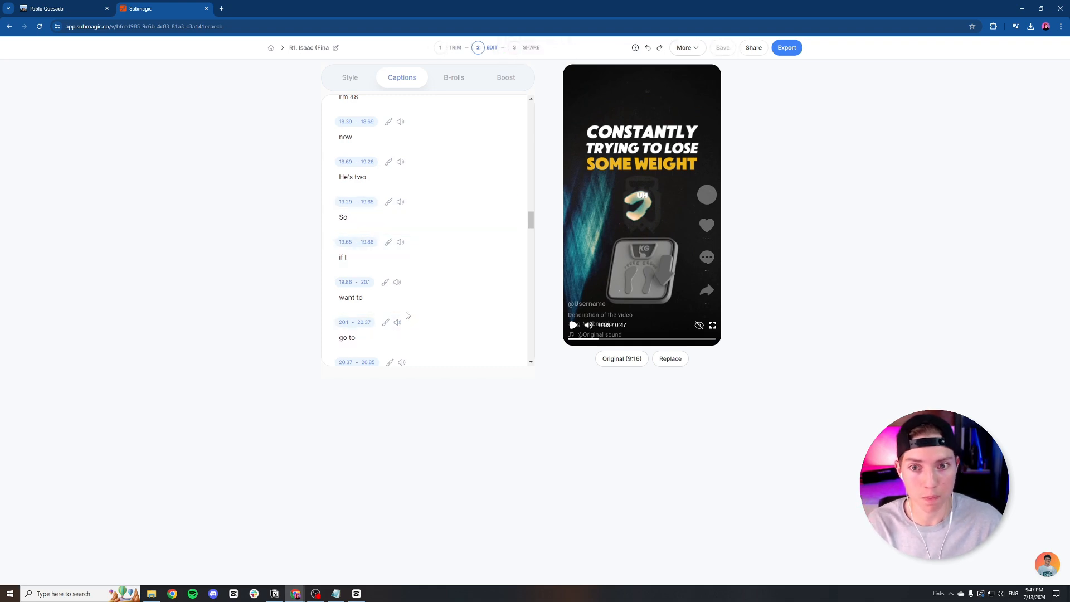
left_click(787, 49)
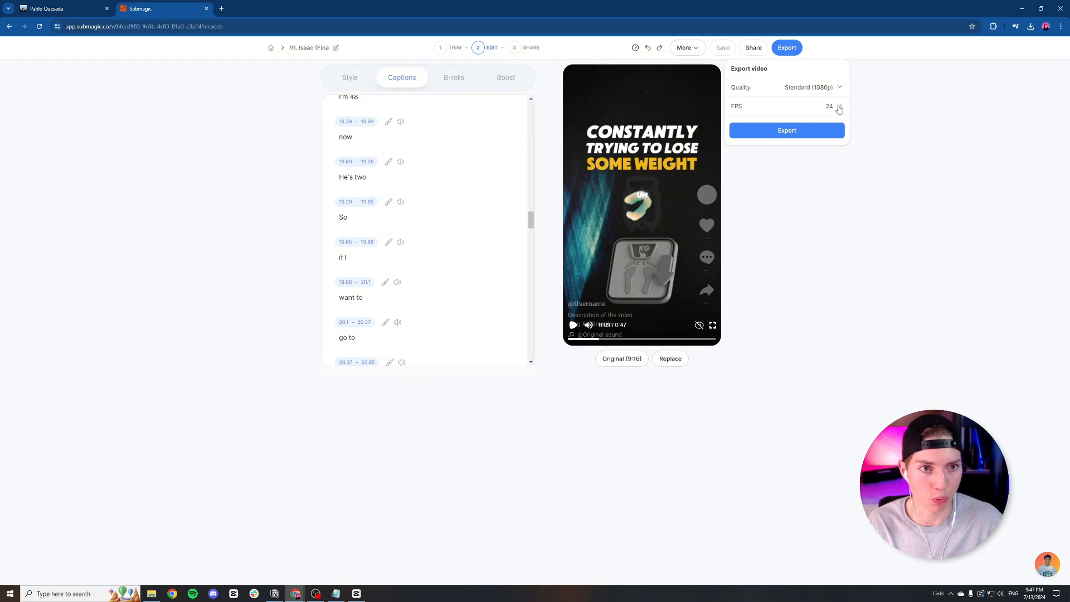
left_click(803, 135)
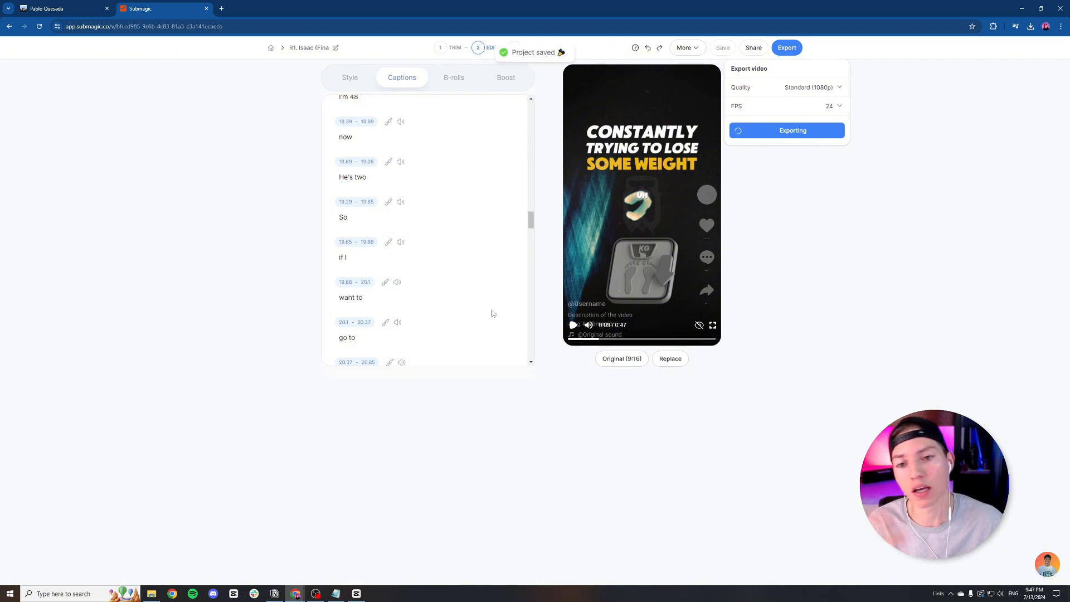